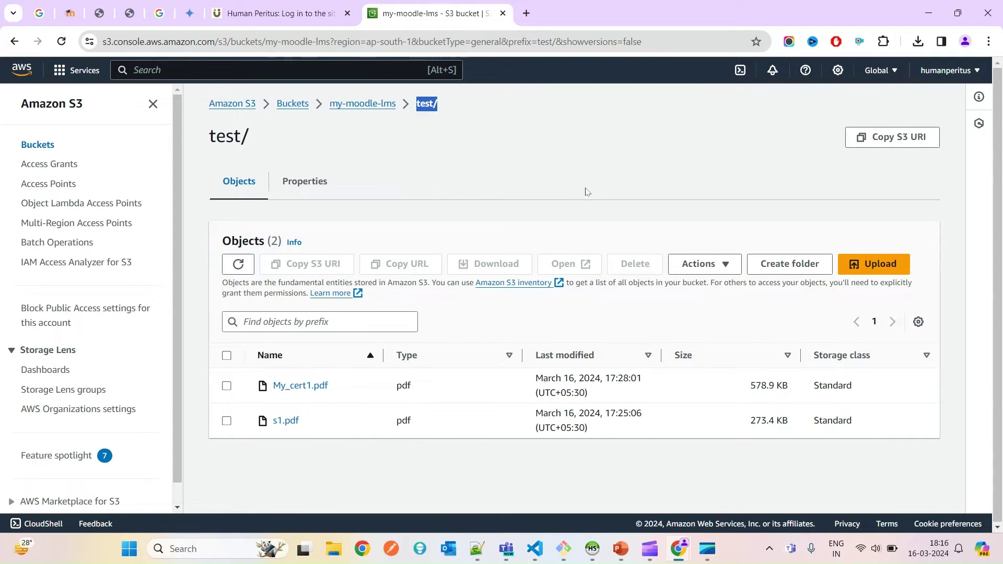
- Upload the transcript PDF from Downloads into the test/ folder of my-moodle-lms
{"action": "left_click", "coordinate": [875, 265]}
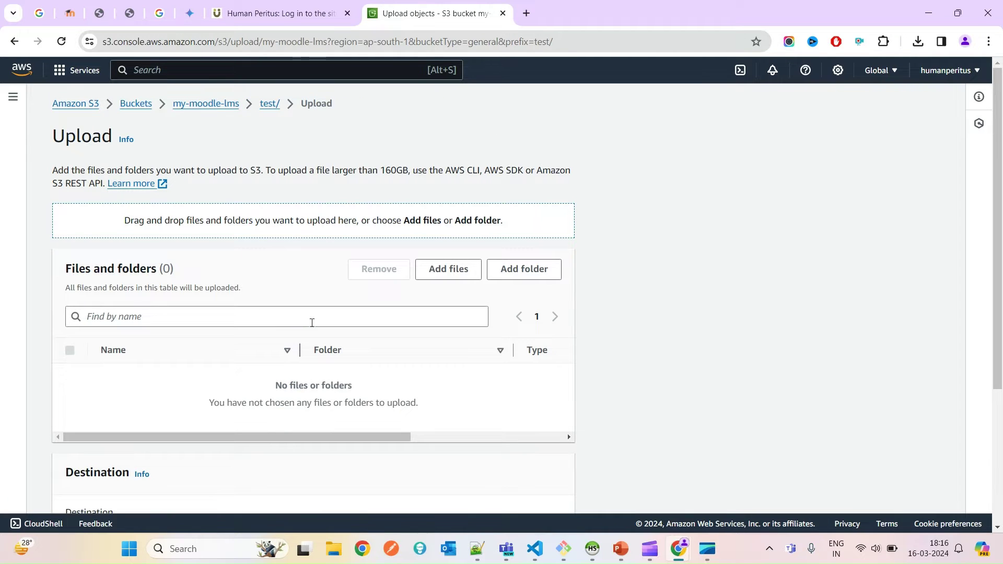
{"action": "left_click", "coordinate": [436, 270]}
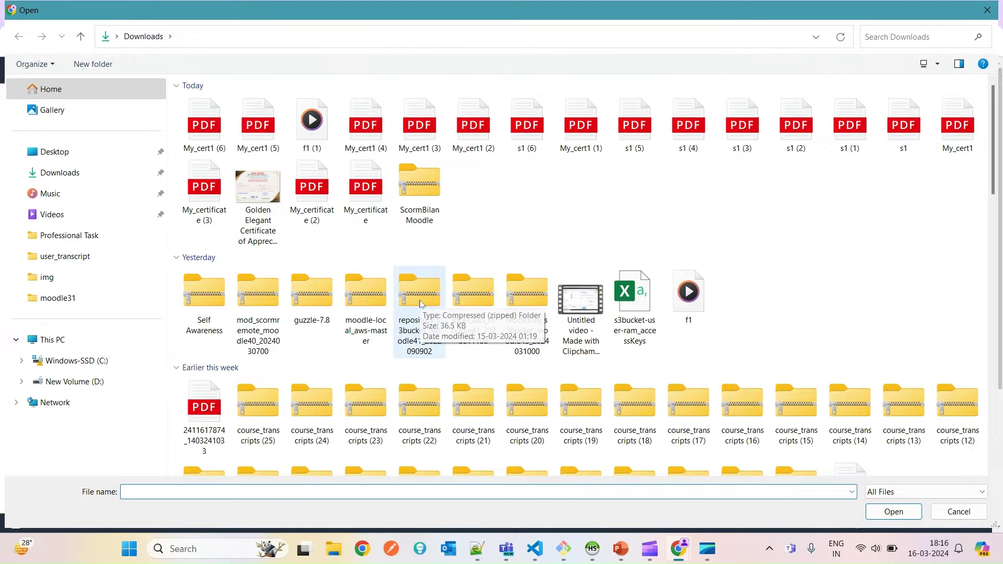
{"action": "scroll", "coordinate": [421, 304], "scroll_direction": "down", "scroll_amount": 10}
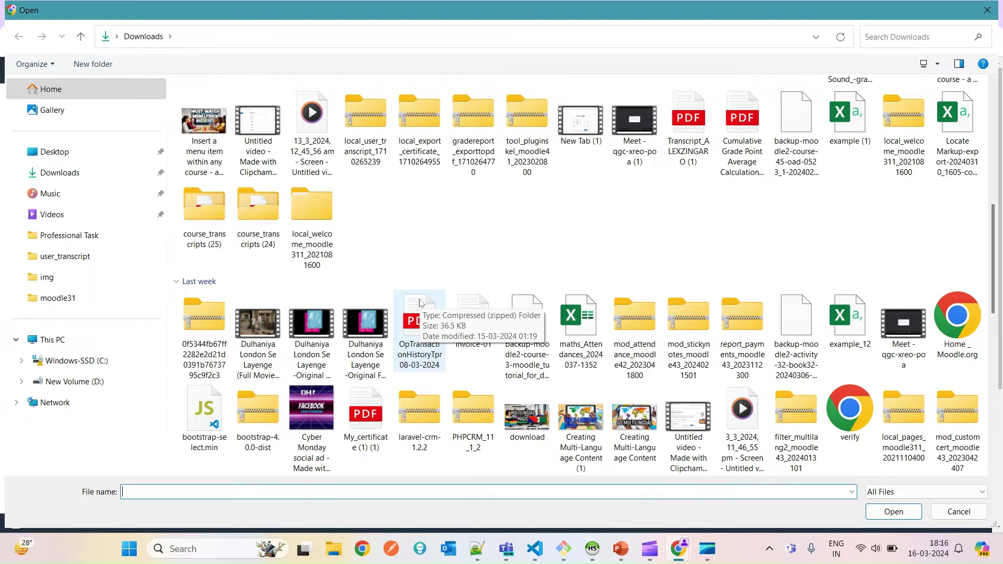
{"action": "double_click", "coordinate": [687, 121]}
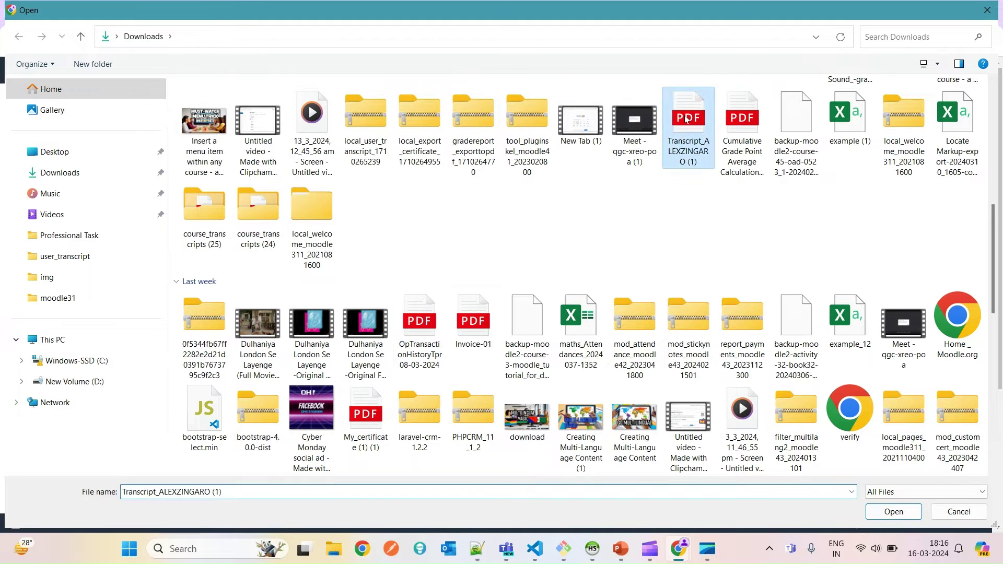
{"action": "scroll", "coordinate": [294, 347], "scroll_direction": "down", "scroll_amount": 3}
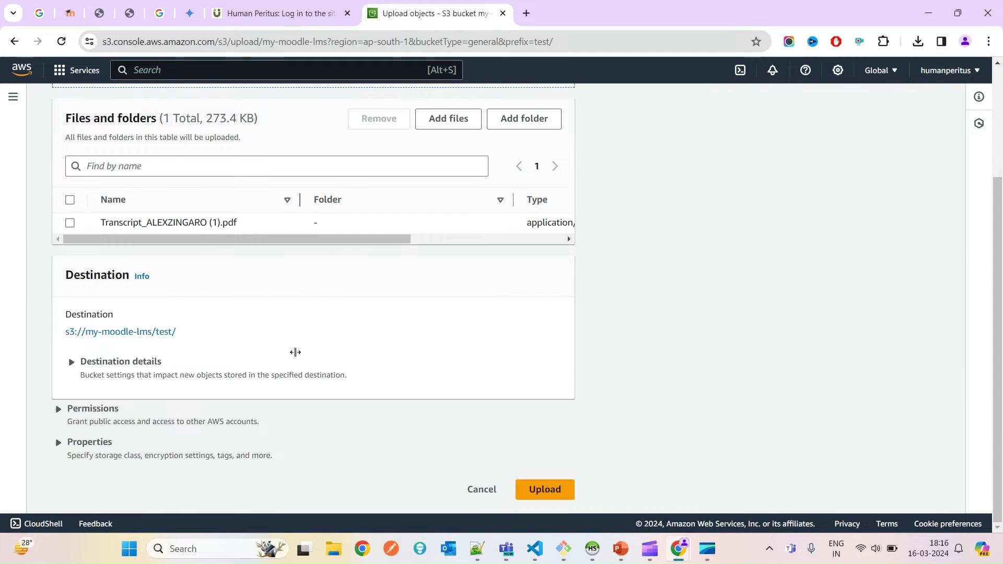
{"action": "left_click", "coordinate": [547, 489]}
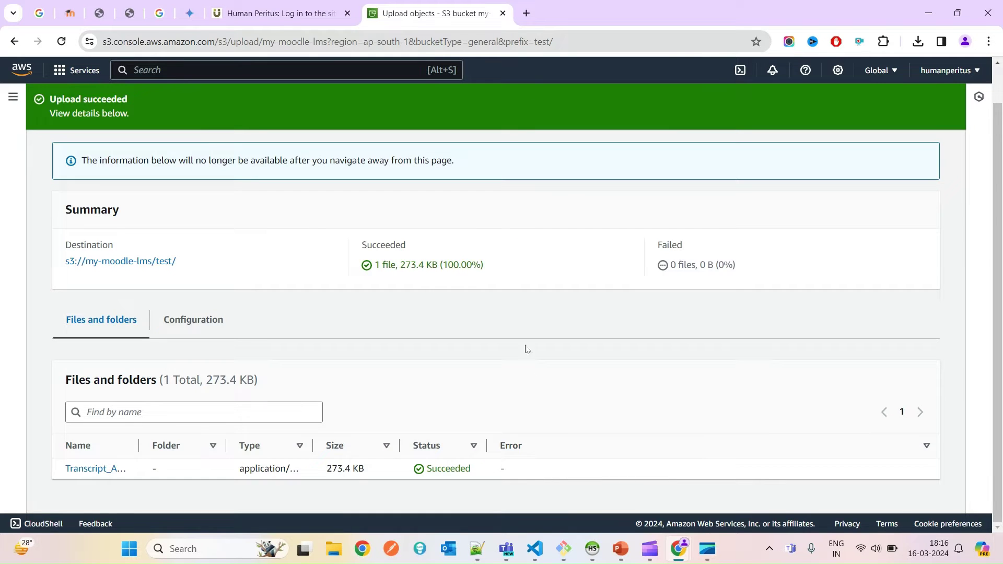
{"action": "scroll", "coordinate": [829, 202], "scroll_direction": "up", "scroll_amount": 1}
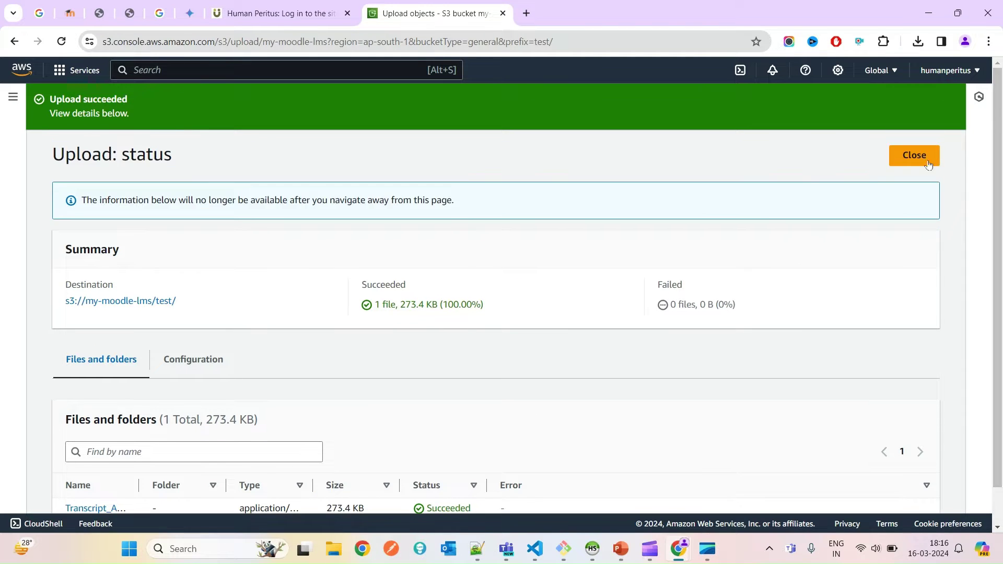
{"action": "left_click", "coordinate": [923, 160]}
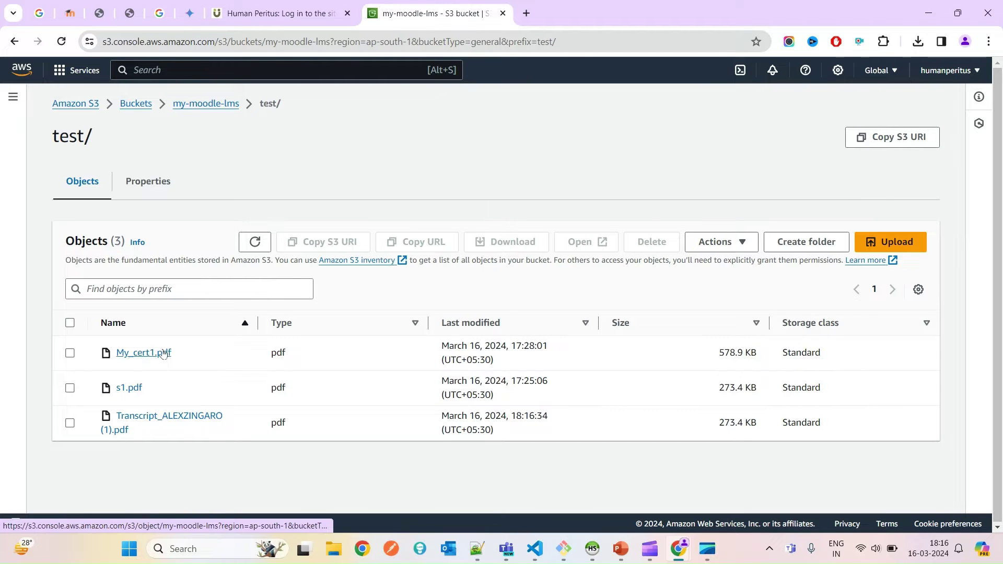
- Select the 273.4 KB transcript PDF in test/ and open its Actions menu
{"action": "left_click_drag", "start_coordinate": [177, 345], "coordinate": [133, 391]}
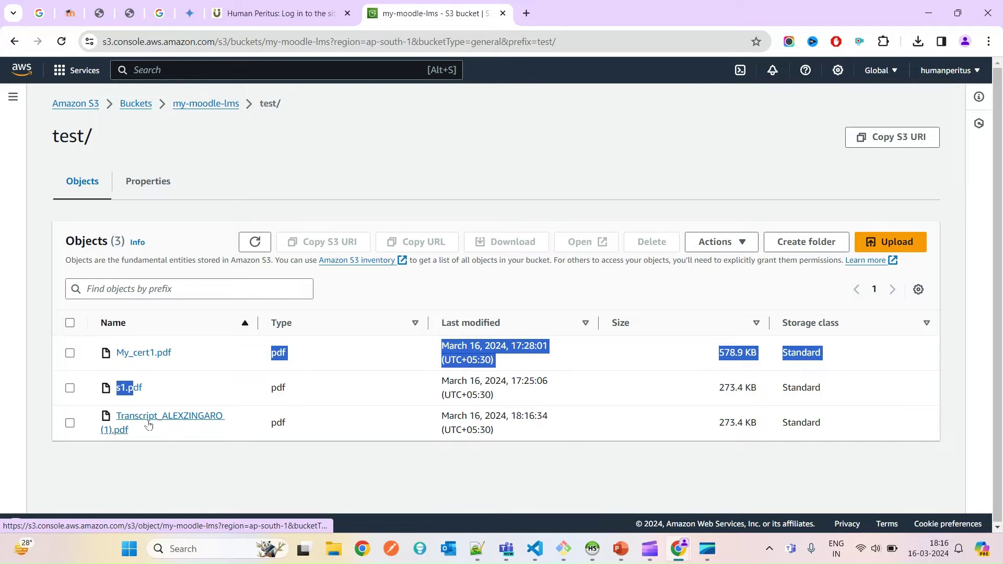
{"action": "left_click", "coordinate": [69, 425]}
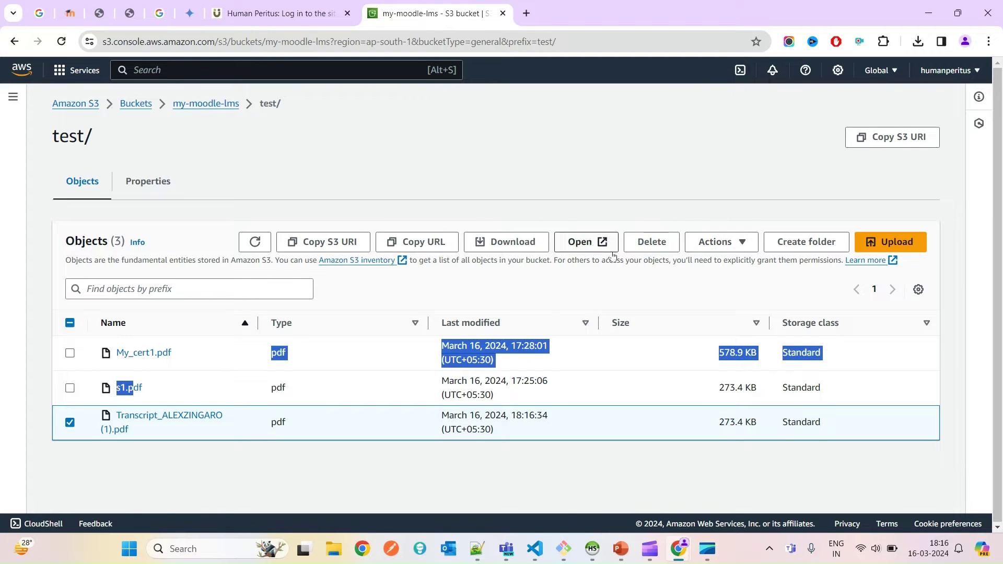
{"action": "left_click", "coordinate": [739, 243]}
{"action": "scroll", "coordinate": [812, 354], "scroll_direction": "down", "scroll_amount": 1}
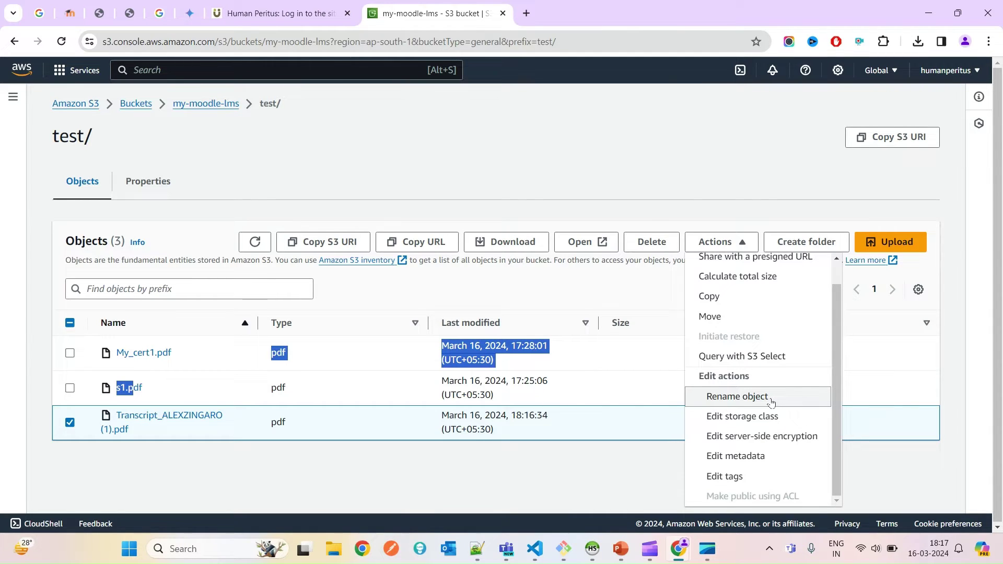
- Rename the uploaded transcript PDF object to transcript.pdf, dropping the '(1)' suffix, and save
{"action": "left_click", "coordinate": [752, 396]}
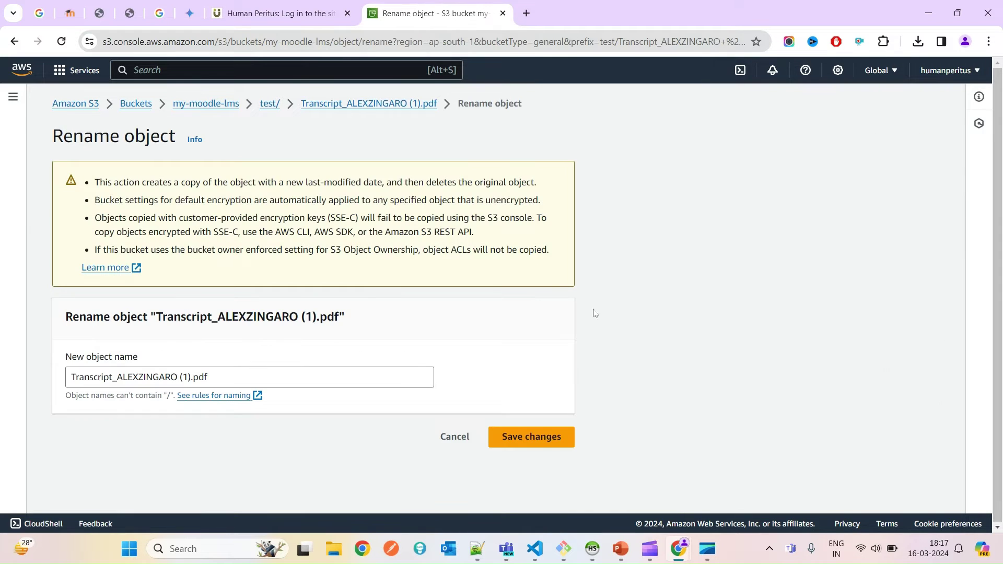
{"action": "left_click", "coordinate": [191, 378]}
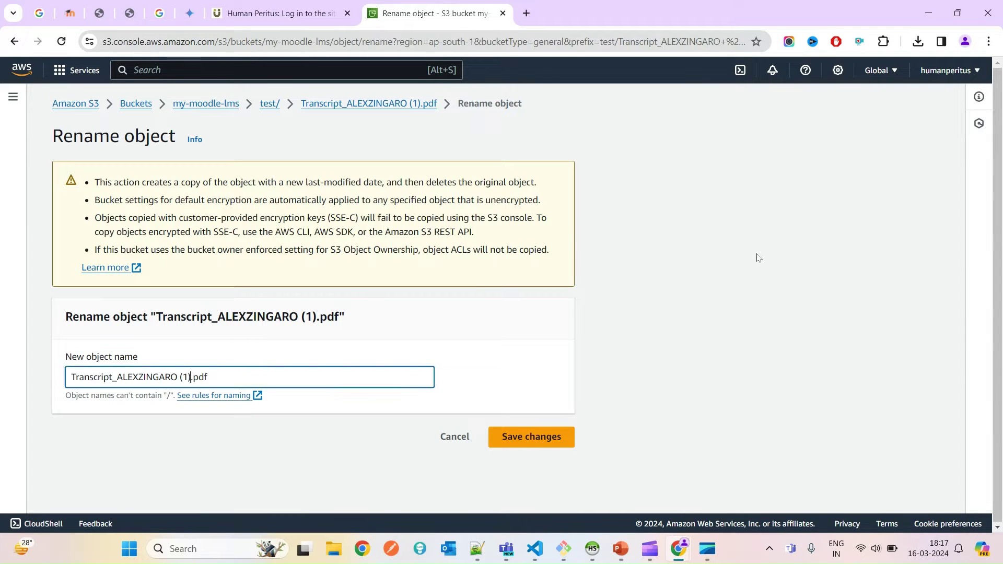
{"action": "key", "text": "BackSpace"}
{"action": "key", "text": "BackSpace"}
{"action": "key", "text": "BackSpace"}
{"action": "key", "text": "BackSpace"}
{"action": "type", "text": "t"}
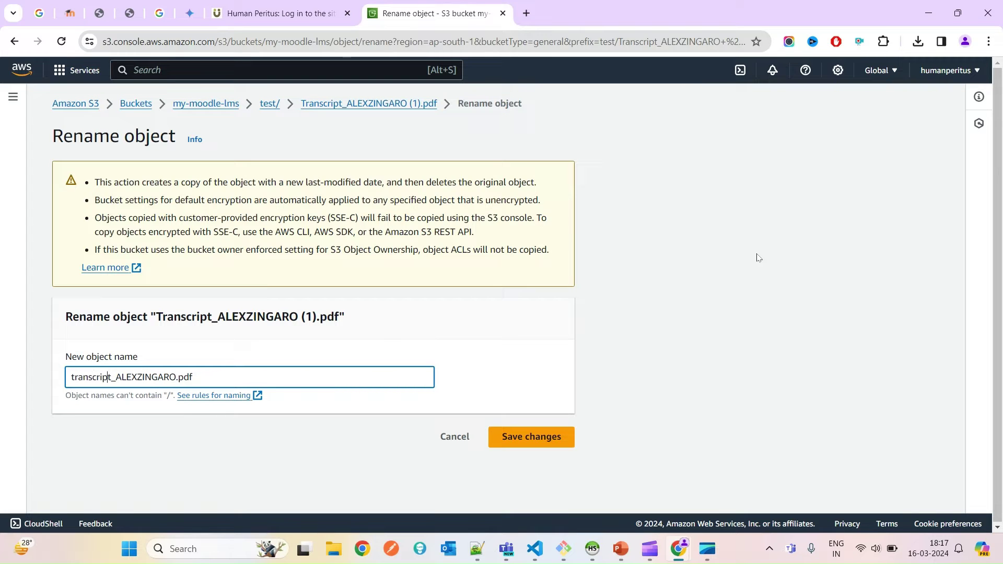
{"action": "key", "text": "shift+Right"}
{"action": "key", "text": "shift+Right"}
{"action": "key", "text": "shift+Right"}
{"action": "key", "text": "shift+Right"}
{"action": "key", "text": "shift+Right"}
{"action": "key", "text": "shift+Right"}
{"action": "key", "text": "shift+Right"}
{"action": "key", "text": "shift+Right"}
{"action": "key", "text": "shift+Right"}
{"action": "key", "text": "shift+Right"}
{"action": "key", "text": "shift+Right"}
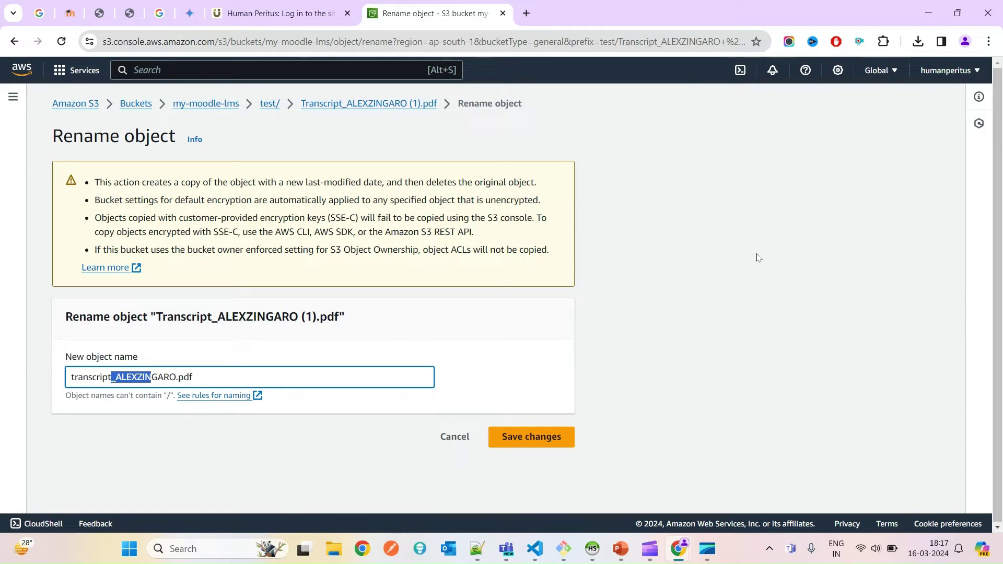
{"action": "key", "text": "shift+Right"}
{"action": "key", "text": "BackSpace"}
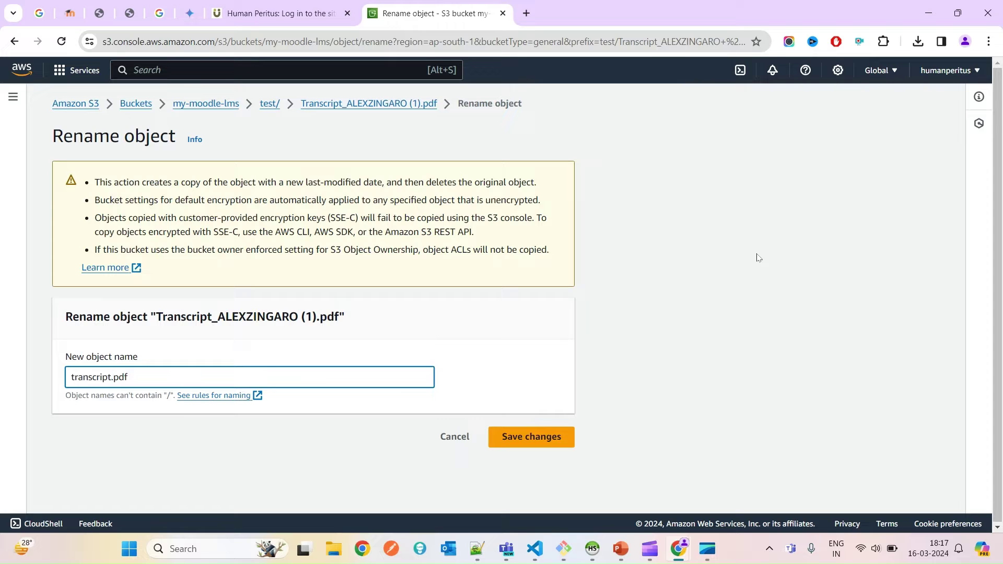
{"action": "left_click", "coordinate": [526, 446]}
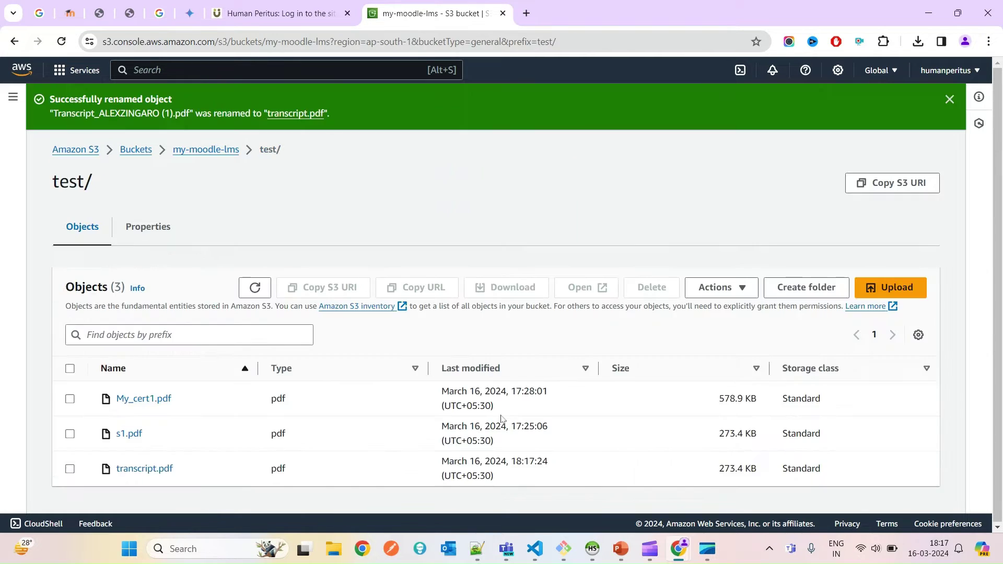
- Load transcript.pdf's object URL in a private window and confirm it returns AccessDenied
{"action": "left_click", "coordinate": [145, 468]}
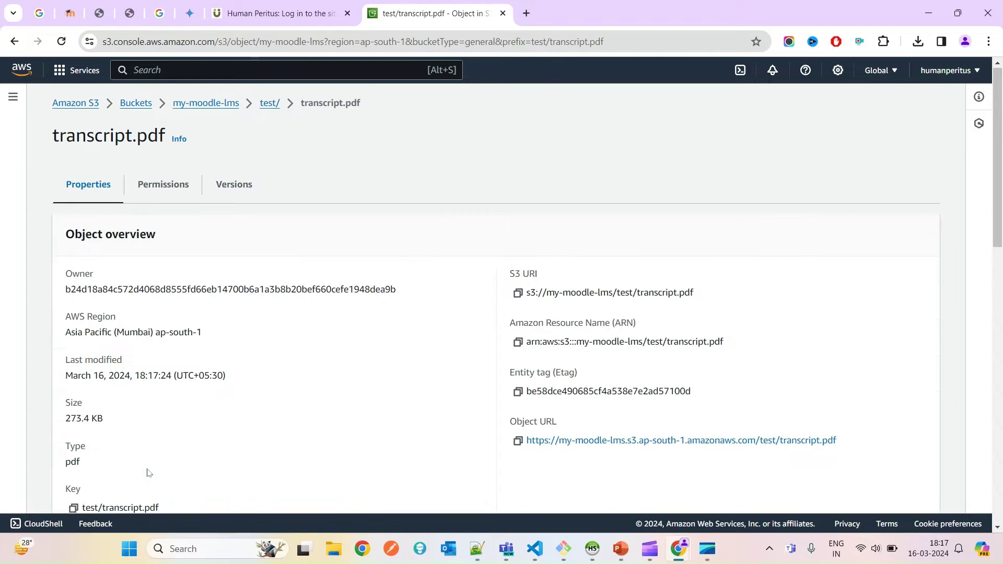
{"action": "scroll", "coordinate": [301, 405], "scroll_direction": "down", "scroll_amount": 1}
{"action": "scroll", "coordinate": [301, 405], "scroll_direction": "down", "scroll_amount": 1}
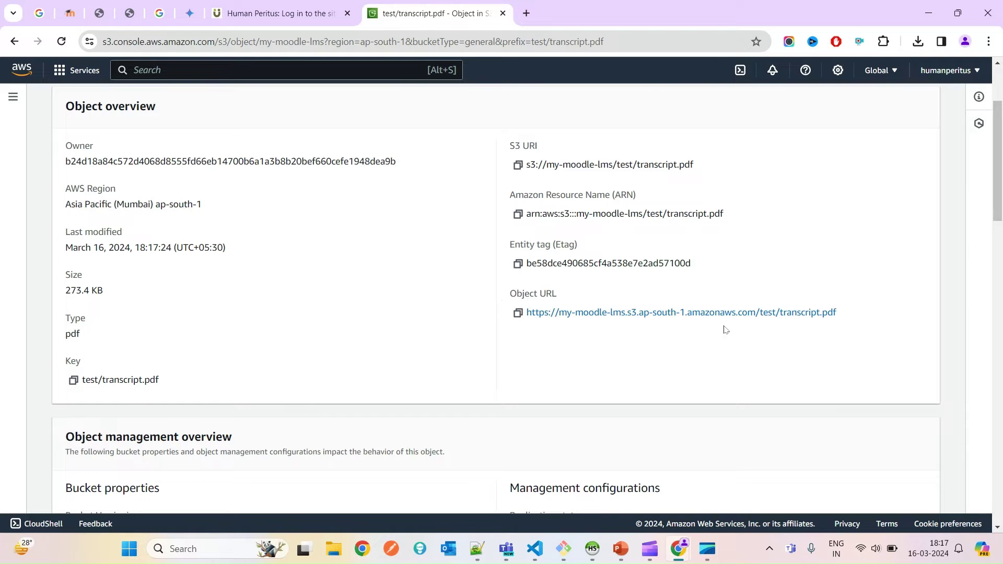
{"action": "left_click", "coordinate": [742, 313]}
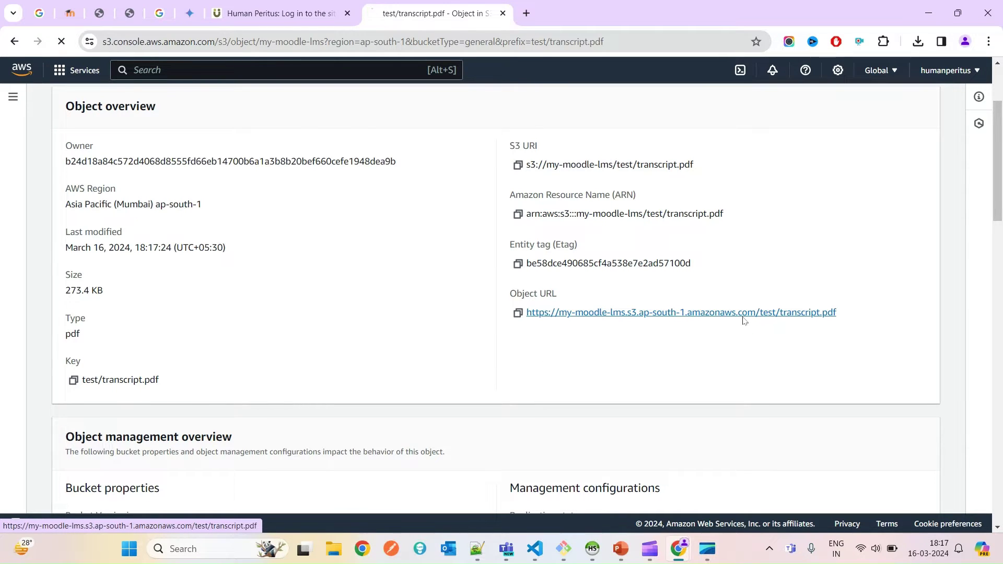
{"action": "left_click", "coordinate": [208, 42]}
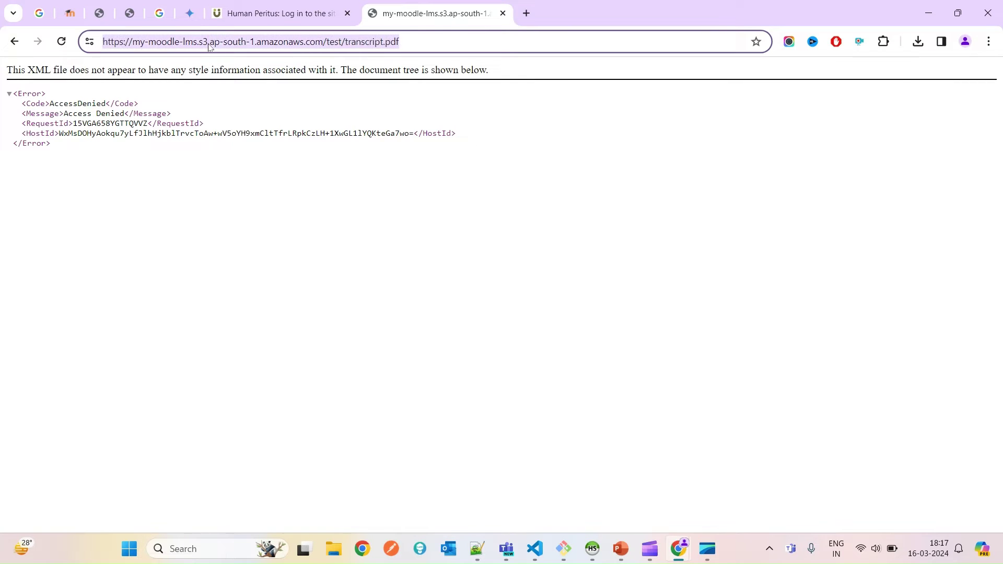
{"action": "key", "text": "ctrl+c"}
{"action": "key", "text": "ctrl+shift+n"}
{"action": "key", "text": "ctrl+v"}
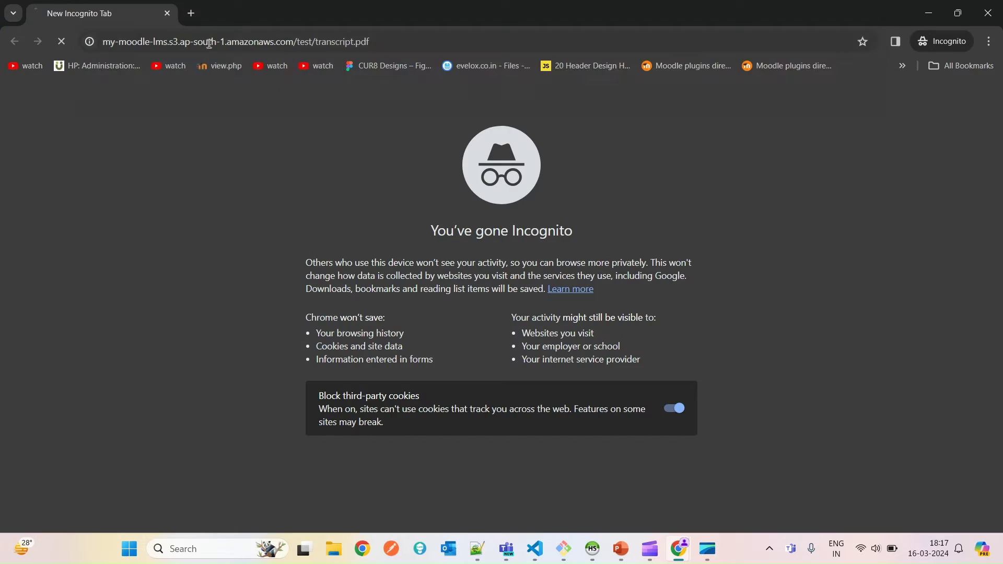
{"action": "key", "text": "Return"}
{"action": "left_click_drag", "start_coordinate": [261, 230], "coordinate": [1, 72]}
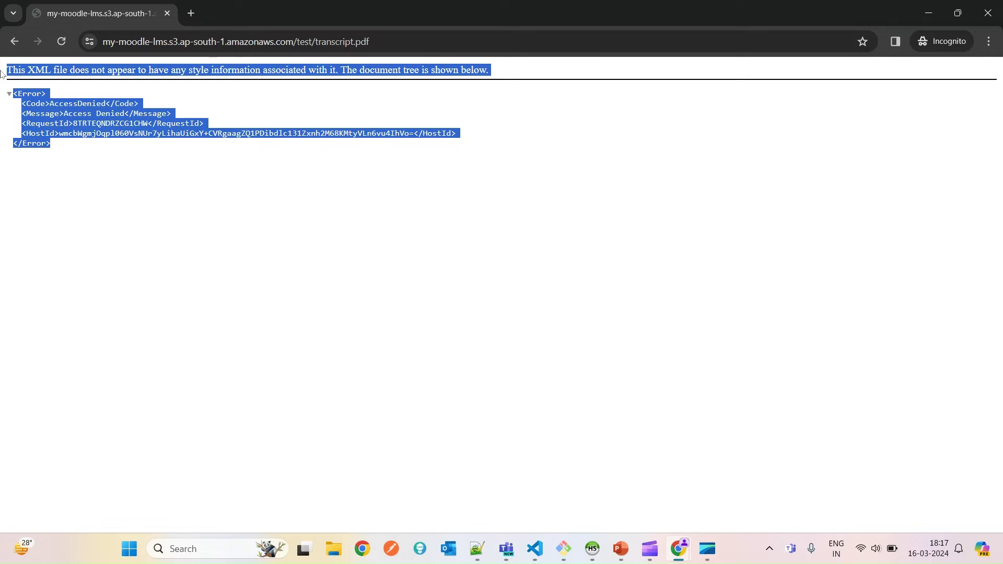
{"action": "left_click", "coordinate": [298, 200]}
{"action": "left_click", "coordinate": [987, 13]}
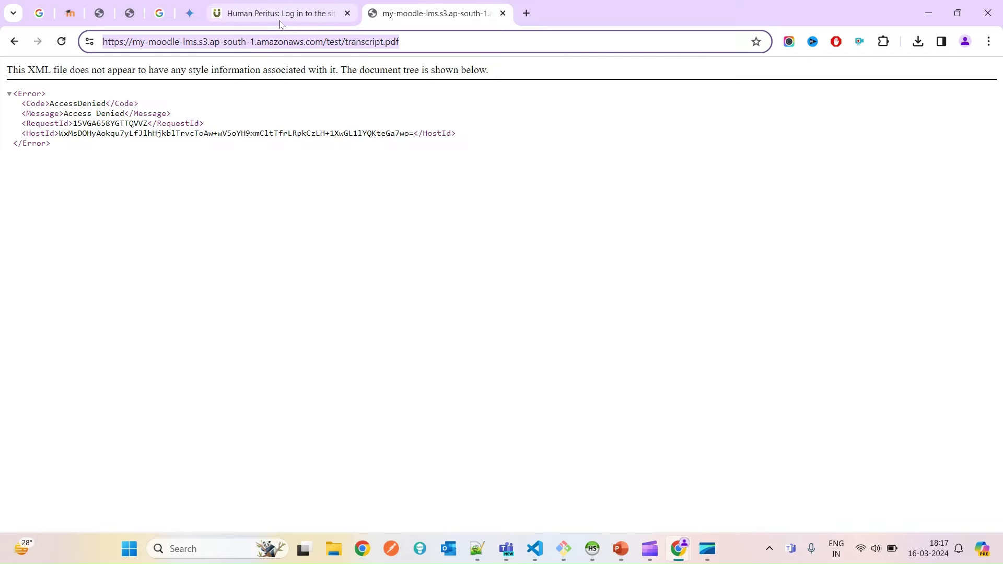
- Return to transcript.pdf's object page and view its Permissions tab and Object actions
{"action": "left_click", "coordinate": [15, 42]}
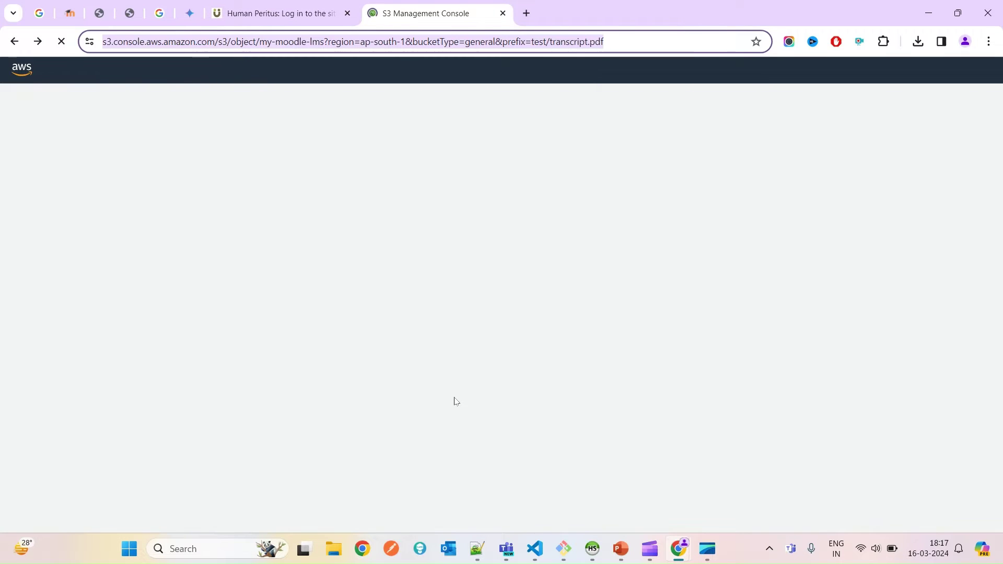
{"action": "left_click", "coordinate": [320, 187]}
{"action": "left_click", "coordinate": [887, 136]}
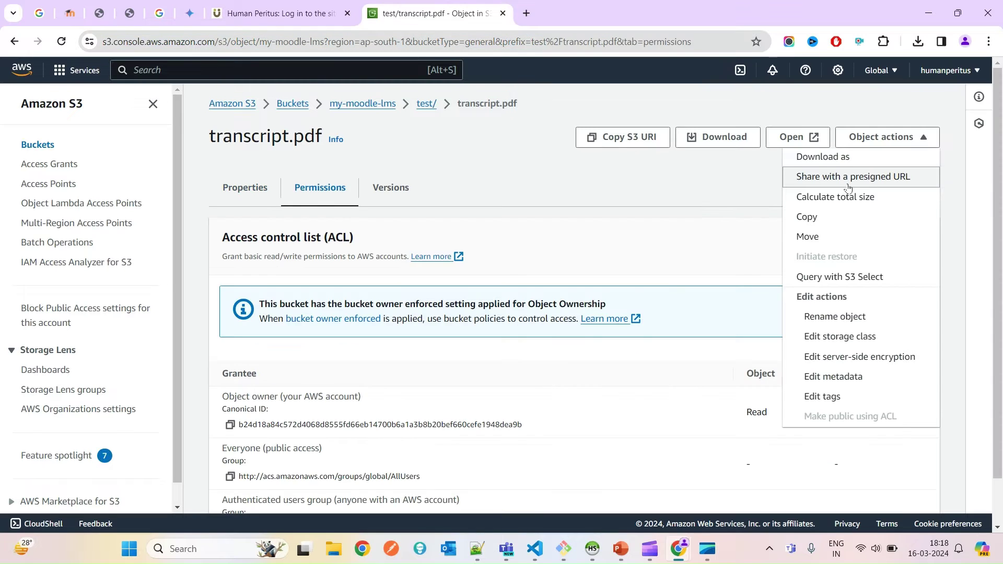
- Reopen transcript.pdf from the test folder and open its Object URL in a new tab
{"action": "left_click", "coordinate": [426, 104]}
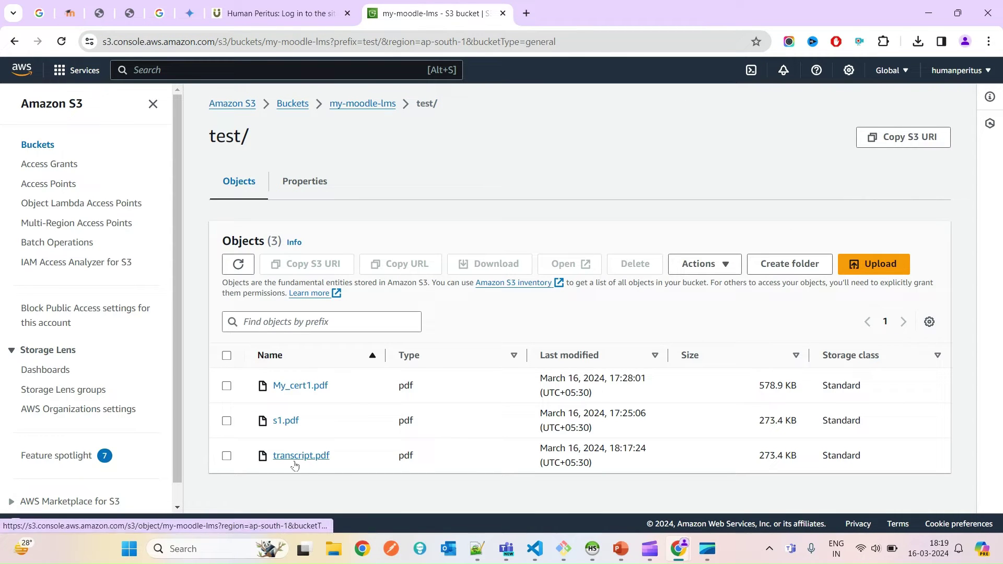
{"action": "left_click", "coordinate": [294, 458]}
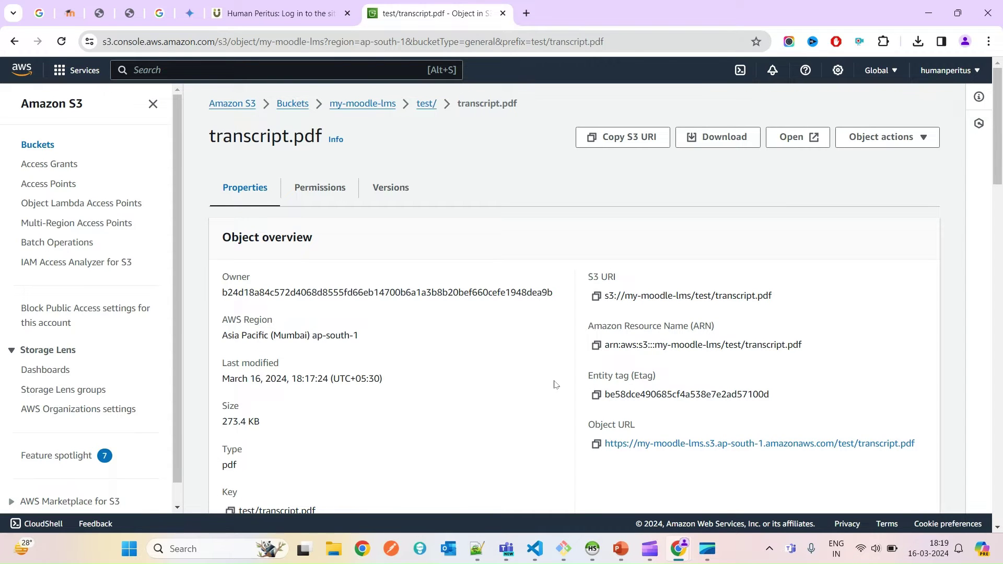
{"action": "scroll", "coordinate": [555, 382], "scroll_direction": "down", "scroll_amount": 2}
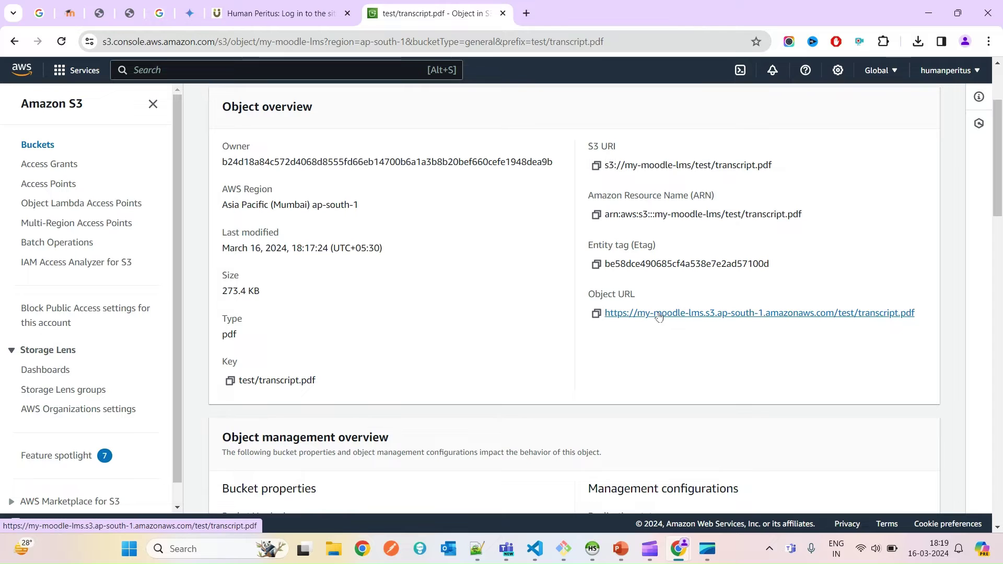
{"action": "left_click", "coordinate": [659, 312]}
- Check the AccessDenied XML error in the new tab, then return to the S3 object tab
{"action": "left_click", "coordinate": [569, 4]}
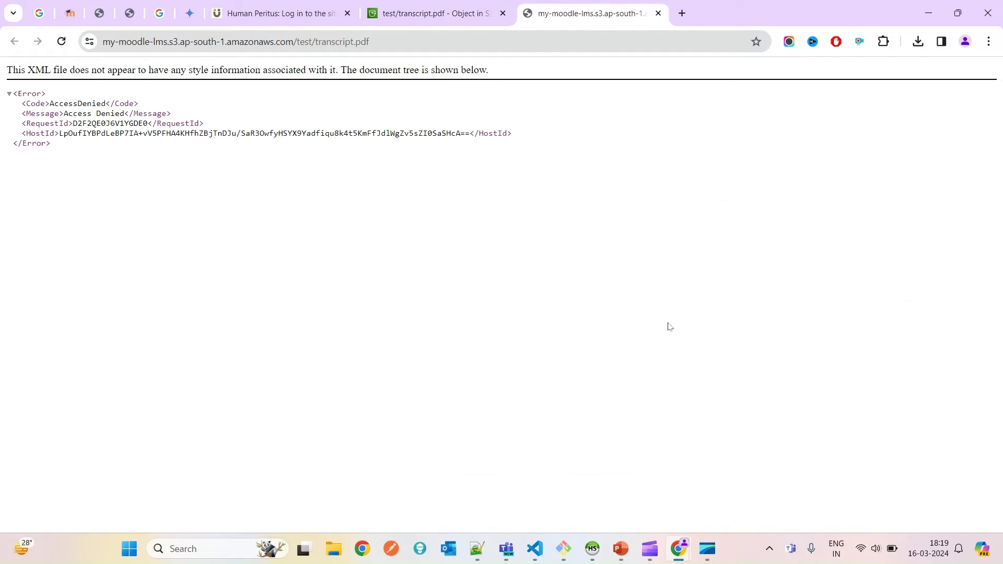
{"action": "left_click_drag", "start_coordinate": [670, 326], "coordinate": [2, 60]}
{"action": "left_click", "coordinate": [225, 64]}
{"action": "left_click_drag", "start_coordinate": [223, 194], "coordinate": [2, 71]}
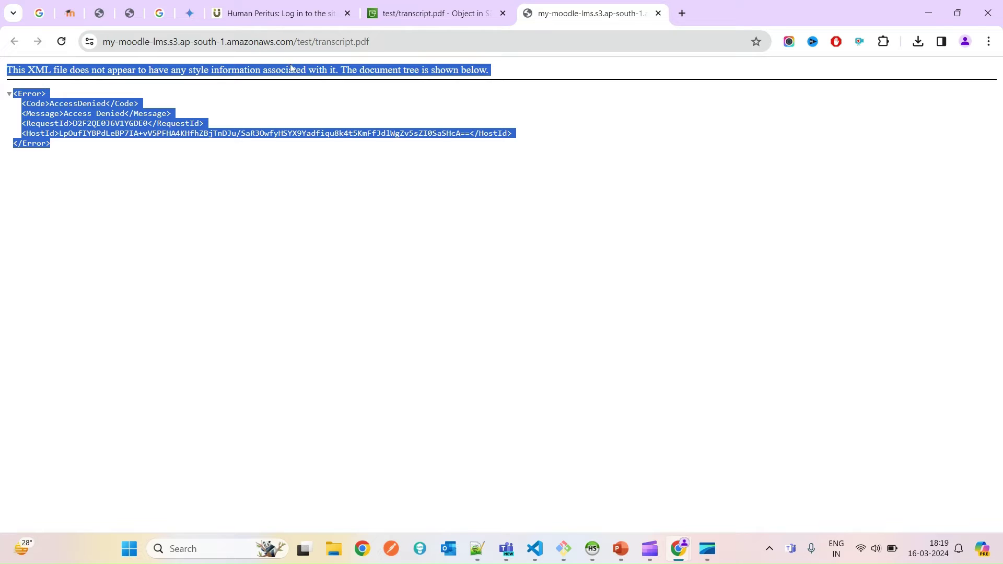
{"action": "left_click", "coordinate": [433, 13]}
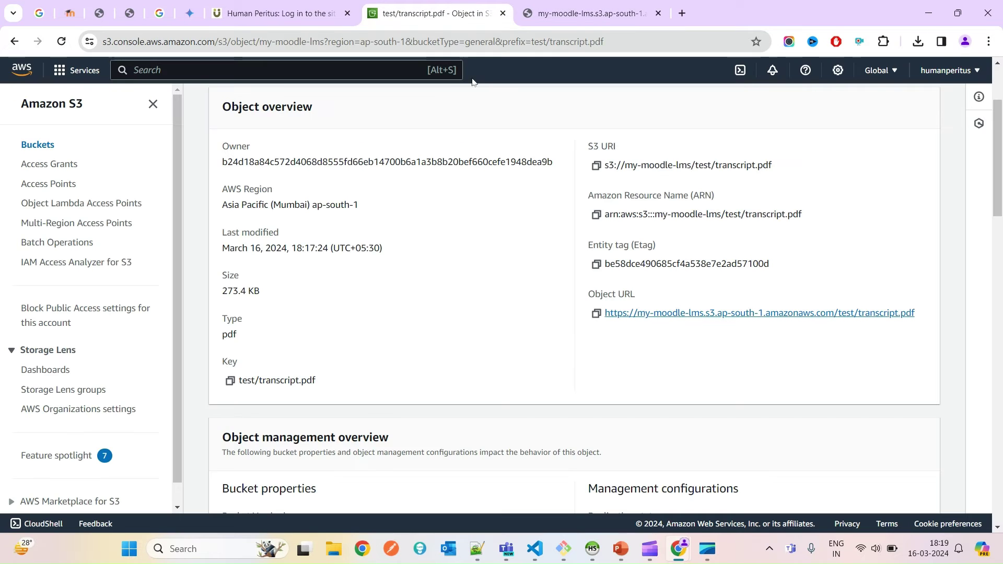
{"action": "scroll", "coordinate": [682, 351], "scroll_direction": "up", "scroll_amount": 2}
{"action": "left_click", "coordinate": [599, 4]}
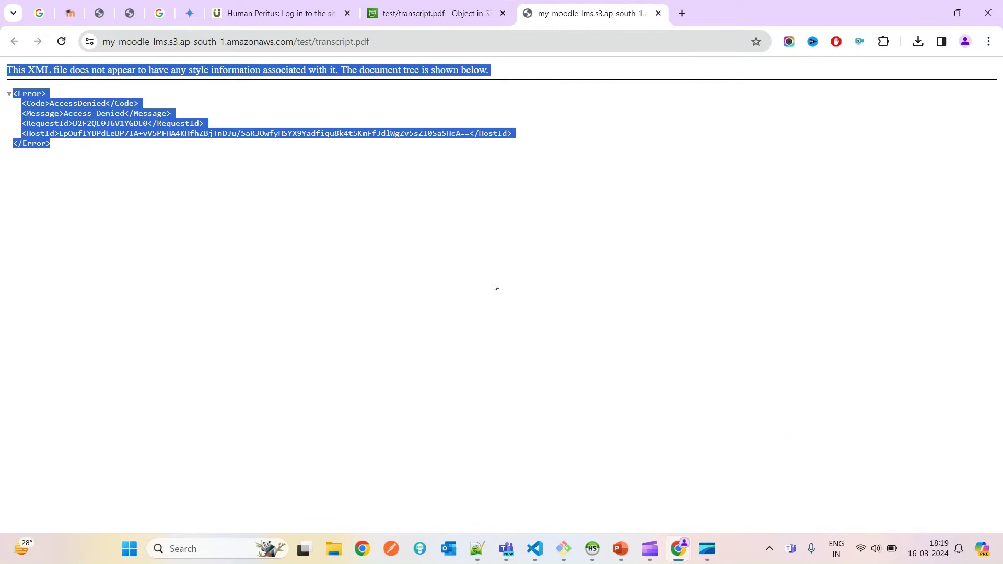
{"action": "left_click", "coordinate": [483, 211]}
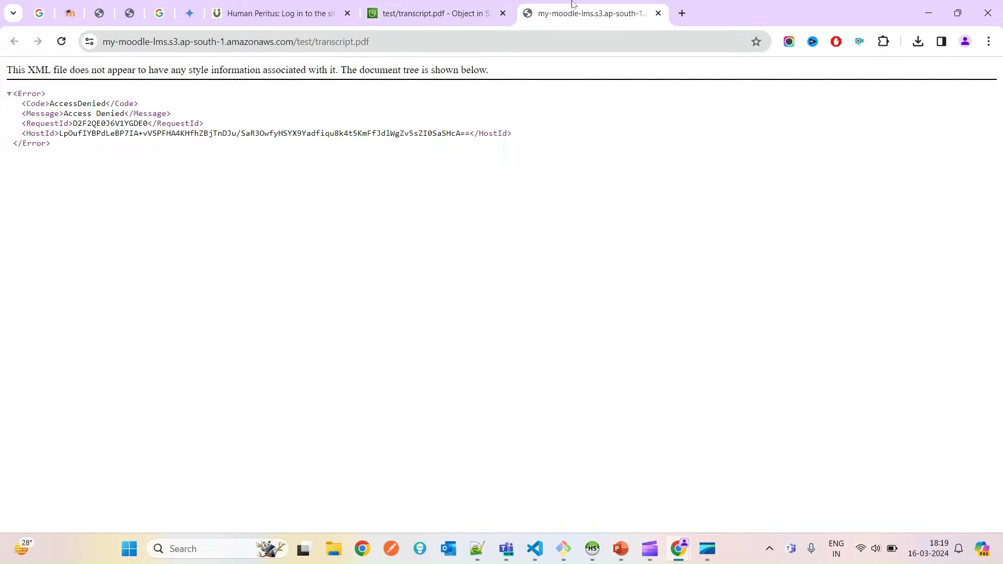
{"action": "left_click", "coordinate": [459, 4]}
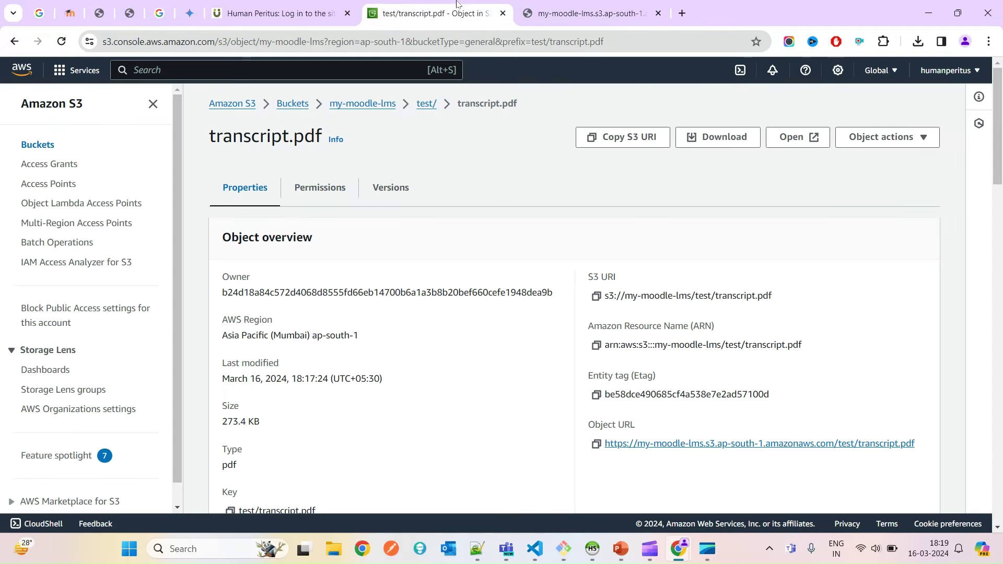
- Share transcript.pdf with a presigned URL expiring in 12 hours and copy it
{"action": "left_click", "coordinate": [915, 139]}
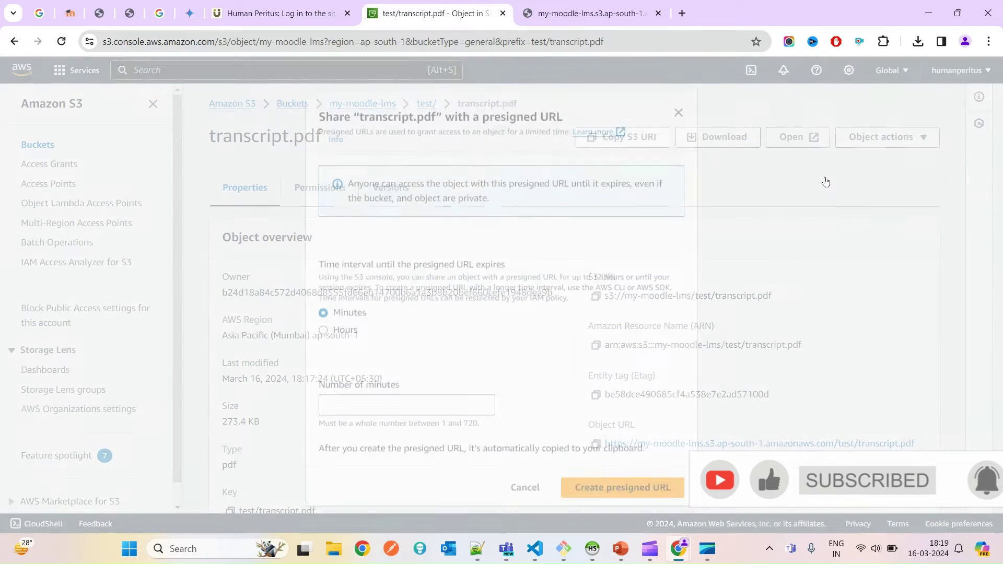
{"action": "left_click", "coordinate": [824, 177]}
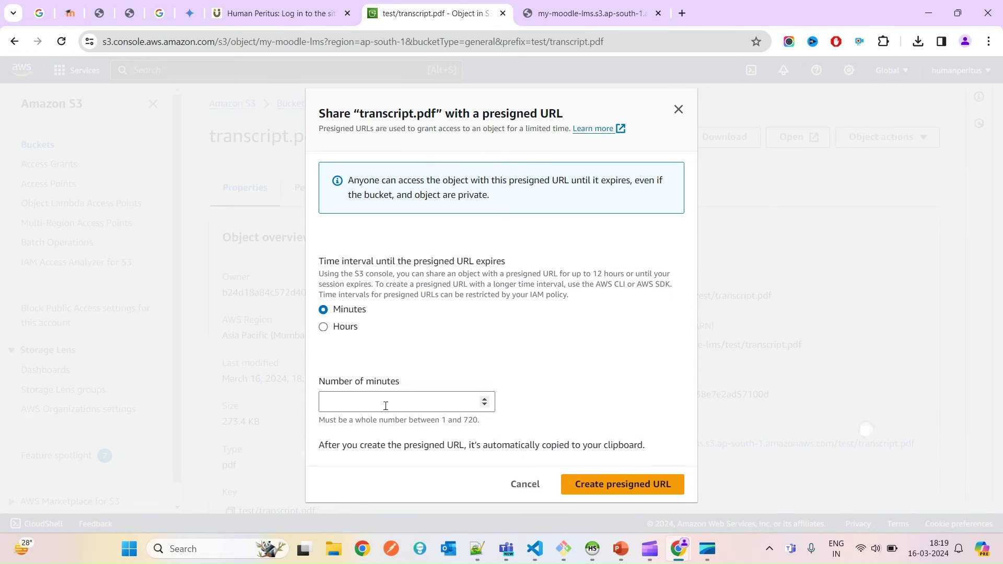
{"action": "left_click", "coordinate": [323, 328]}
{"action": "left_click", "coordinate": [419, 401]}
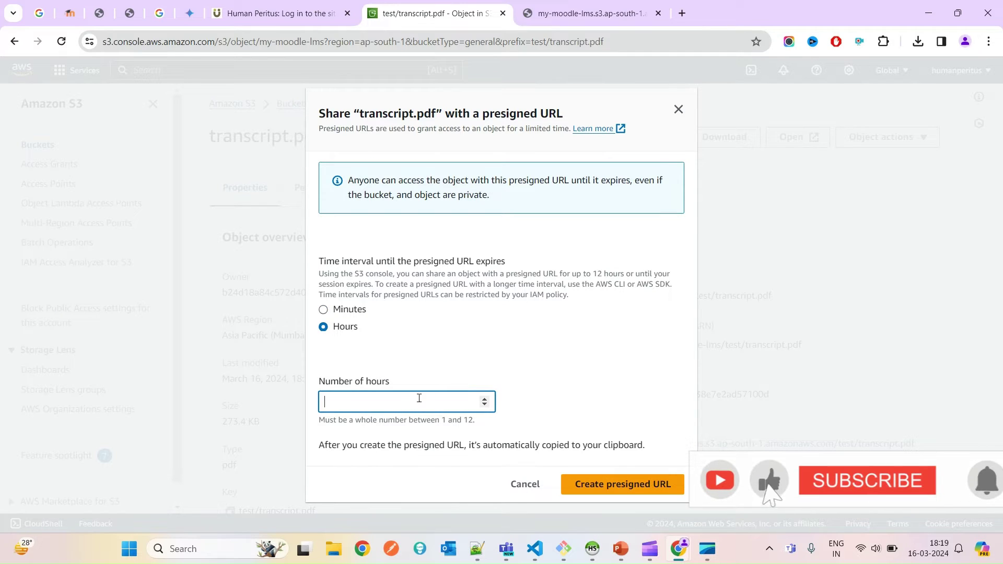
{"action": "type", "text": "12"}
{"action": "left_click", "coordinate": [603, 484]}
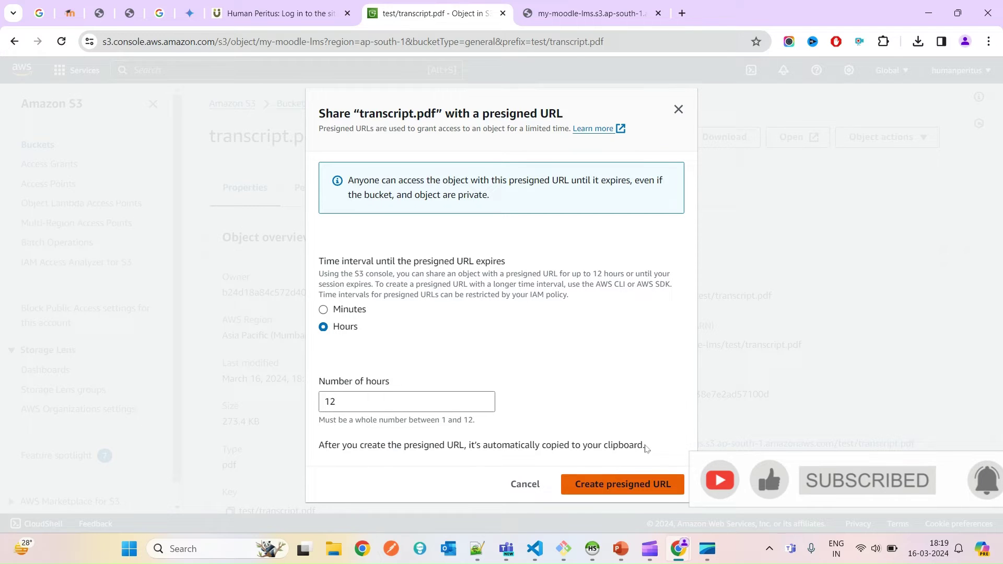
{"action": "left_click", "coordinate": [623, 483]}
{"action": "scroll", "coordinate": [763, 405], "scroll_direction": "down", "scroll_amount": 1}
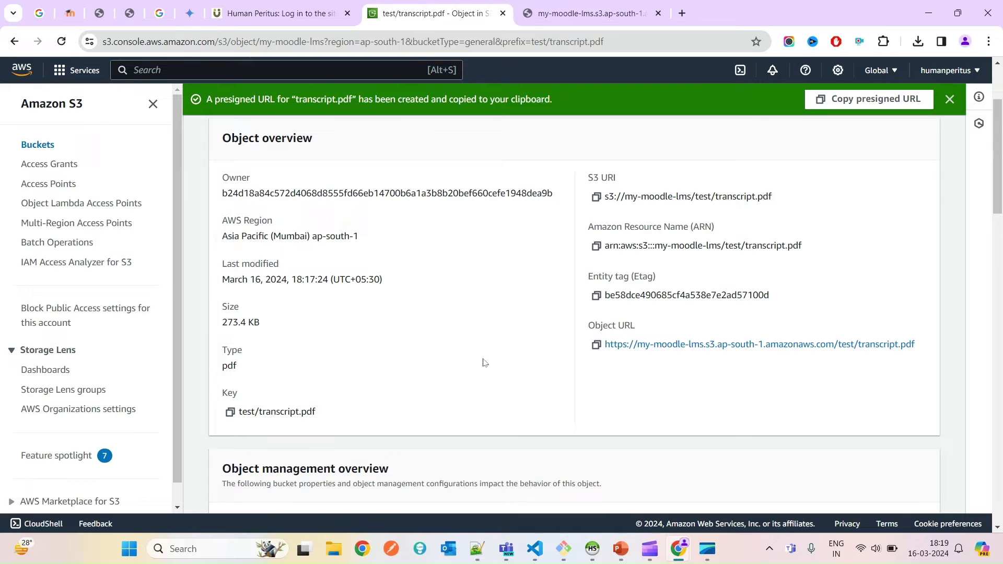
{"action": "scroll", "coordinate": [484, 364], "scroll_direction": "up", "scroll_amount": 3}
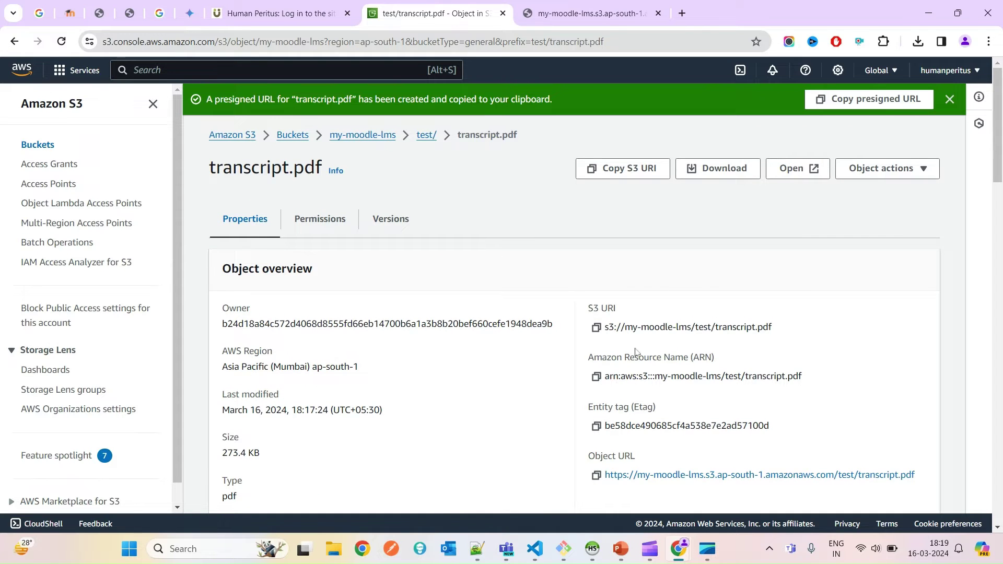
- Create a 30-minute presigned URL for transcript.pdf and paste it into a new browser tab
{"action": "left_click", "coordinate": [850, 174]}
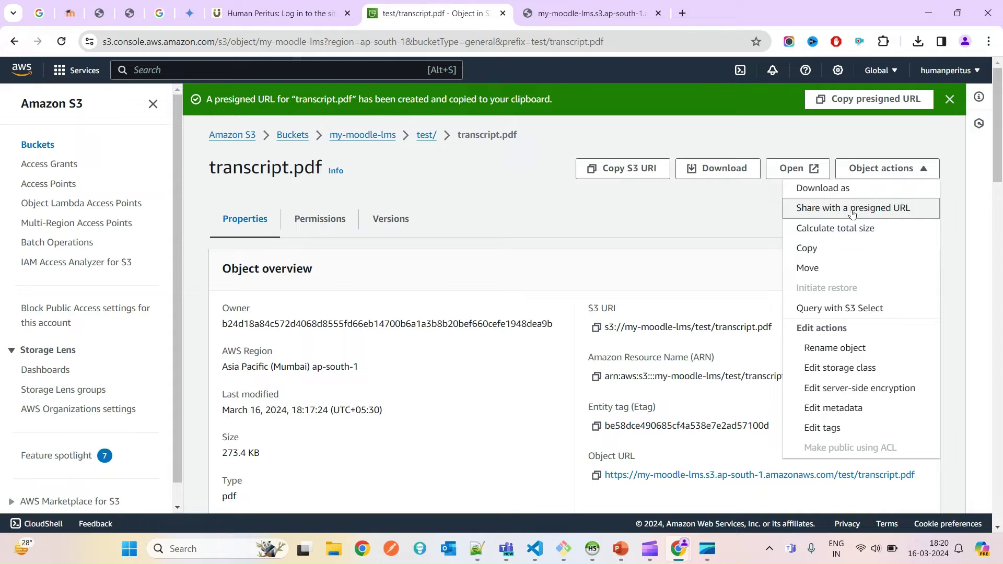
{"action": "left_click", "coordinate": [852, 209]}
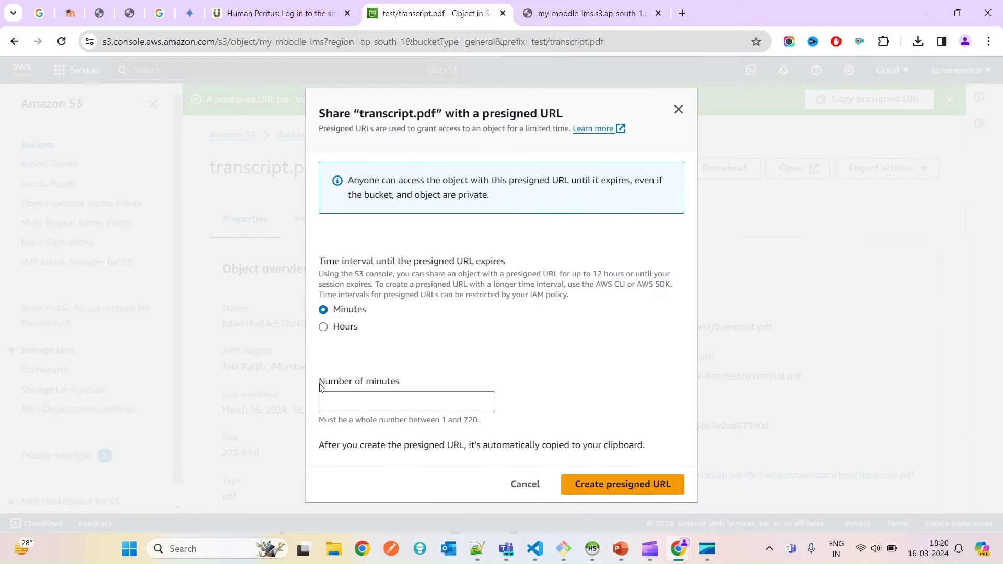
{"action": "left_click", "coordinate": [354, 405]}
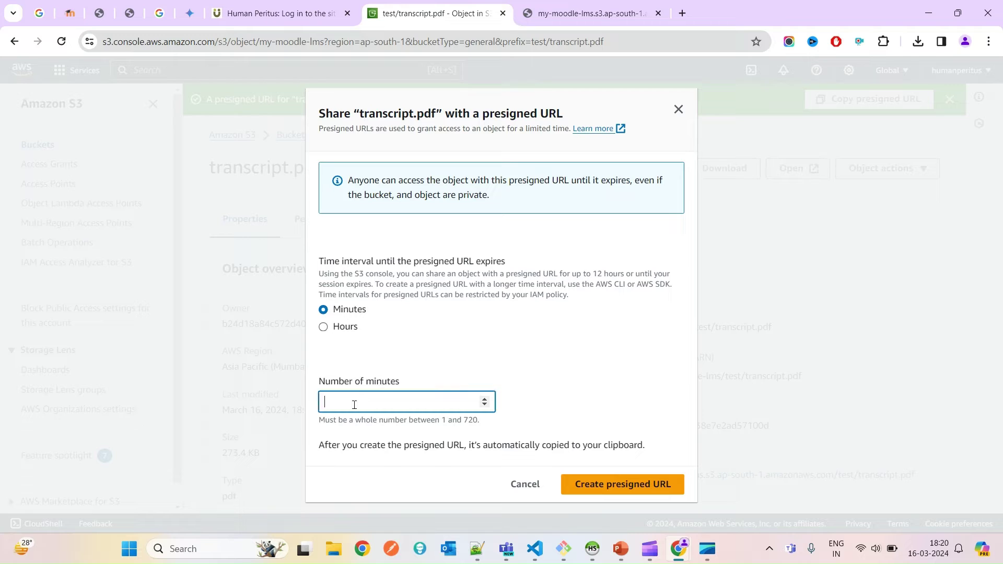
{"action": "left_click", "coordinate": [616, 483]}
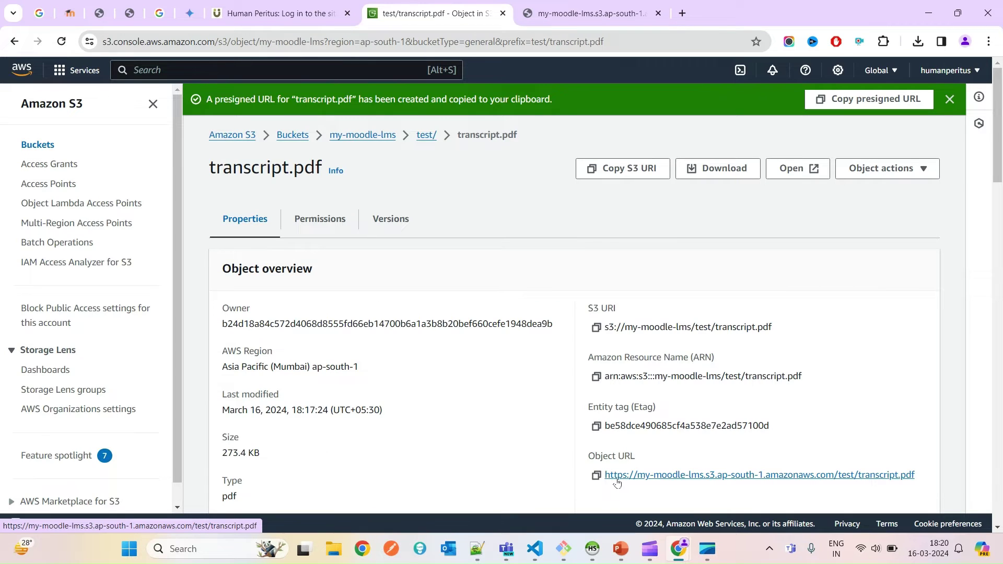
{"action": "left_click", "coordinate": [682, 13]}
{"action": "key", "text": "ctrl+v"}
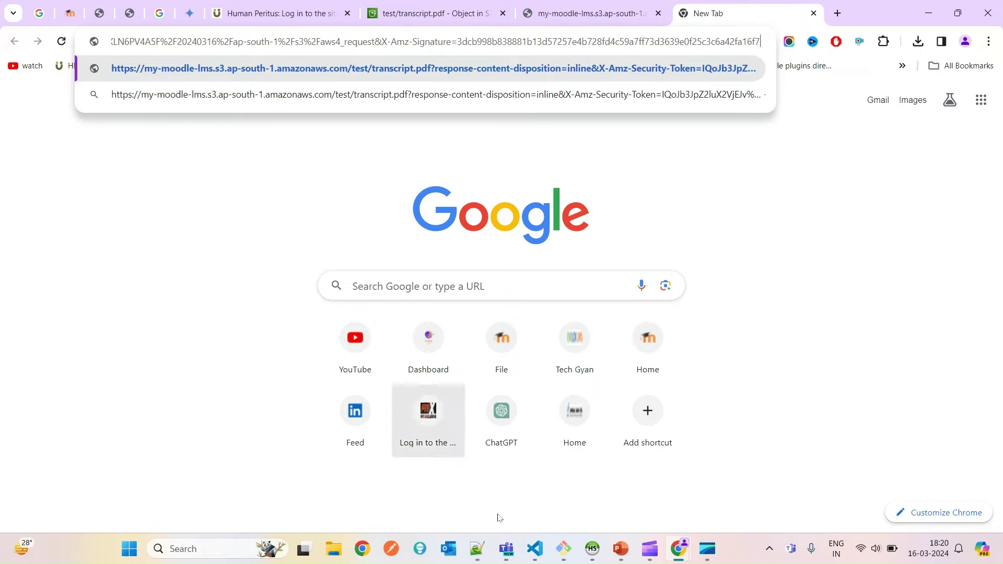
- Paste the presigned URL into the Notepad++ notes below the old S3 link
{"action": "left_click", "coordinate": [483, 546]}
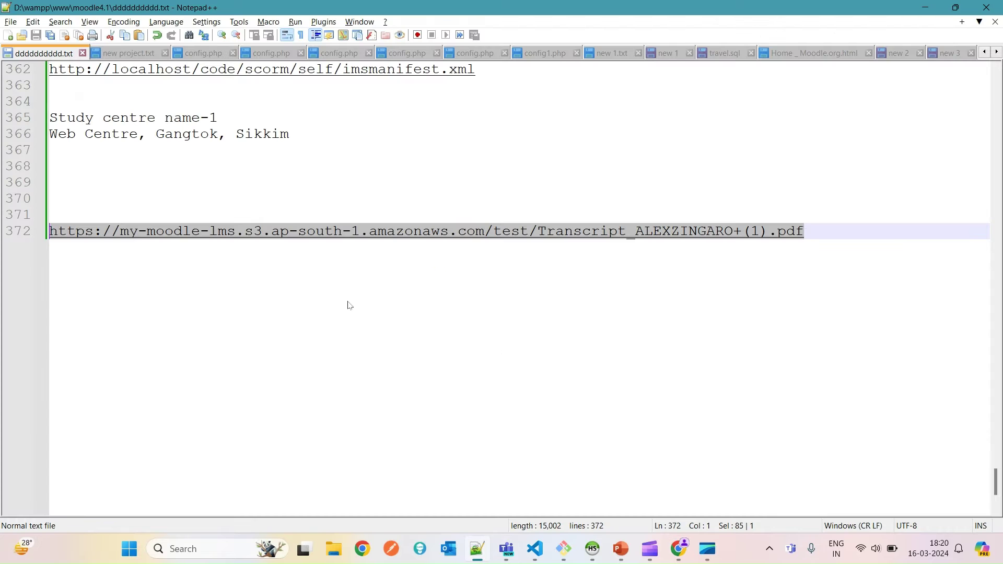
{"action": "scroll", "coordinate": [349, 305], "scroll_direction": "down", "scroll_amount": 3}
{"action": "left_click", "coordinate": [824, 87]}
{"action": "key", "text": "Return"}
{"action": "key", "text": "Return"}
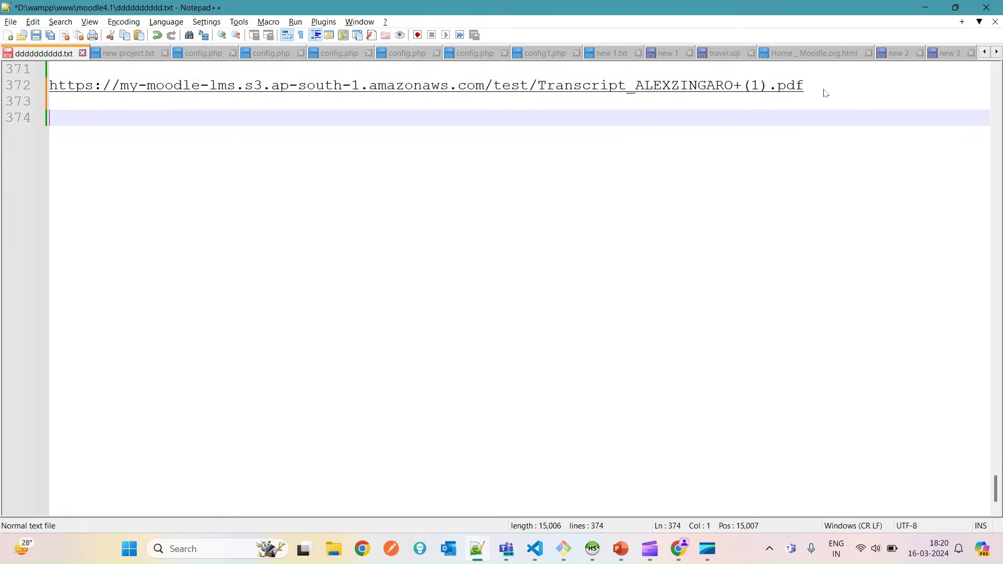
{"action": "key", "text": "Return"}
{"action": "key", "text": "ctrl+v"}
{"action": "key", "text": "Return"}
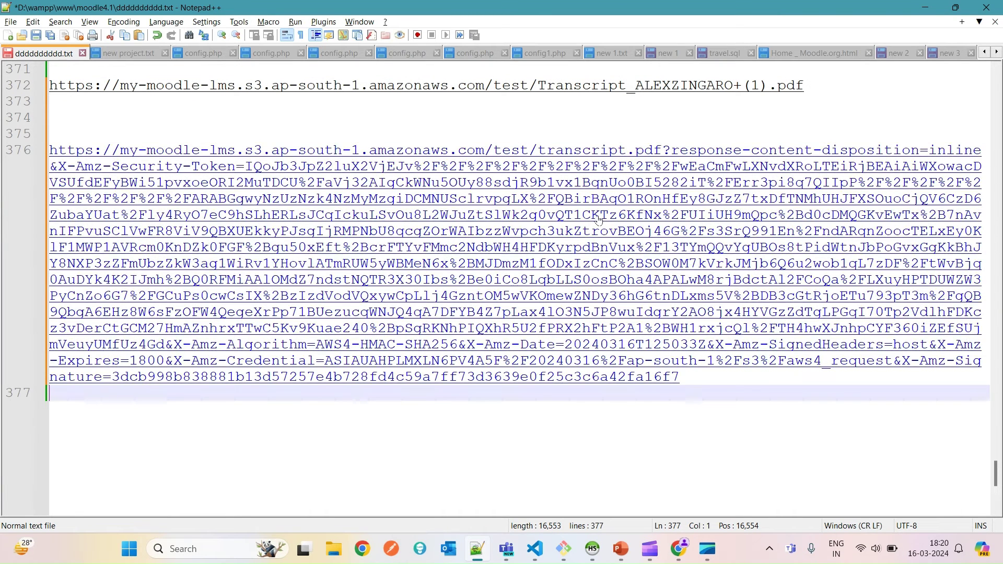
- Load the presigned URL in a private window to confirm the 2-page transcript.pdf opens
{"action": "key", "text": "alt+Tab"}
{"action": "key", "text": "ctrl+v"}
{"action": "key", "text": "ctrl+shift+n"}
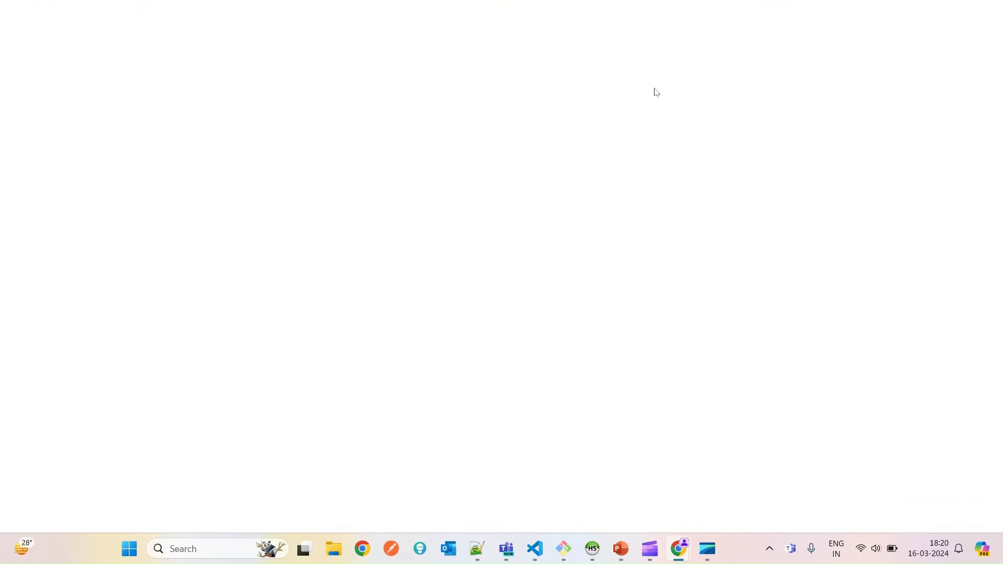
{"action": "key", "text": "ctrl+v"}
{"action": "key", "text": "Return"}
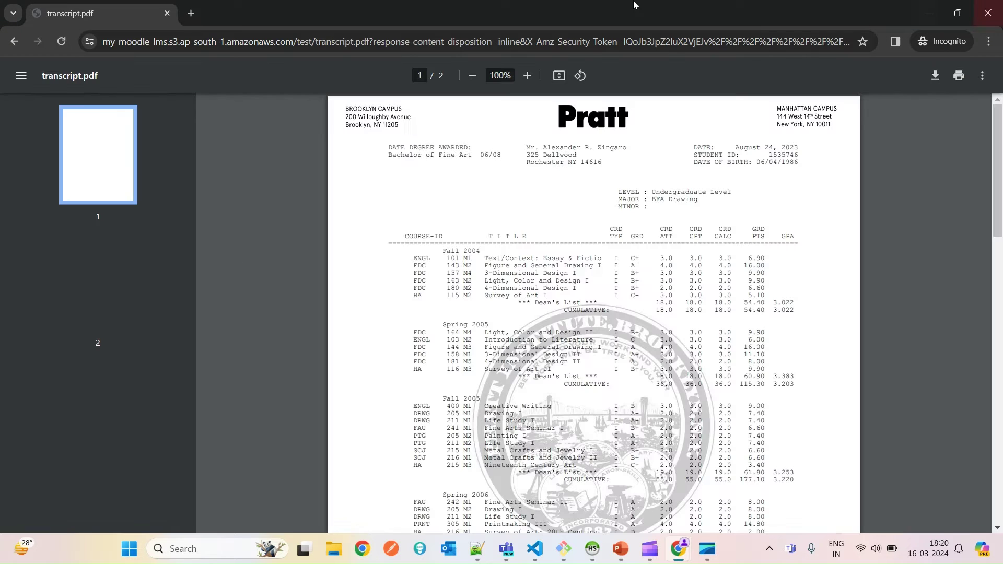
{"action": "scroll", "coordinate": [543, 267], "scroll_direction": "down", "scroll_amount": 8}
{"action": "scroll", "coordinate": [543, 267], "scroll_direction": "up", "scroll_amount": 8}
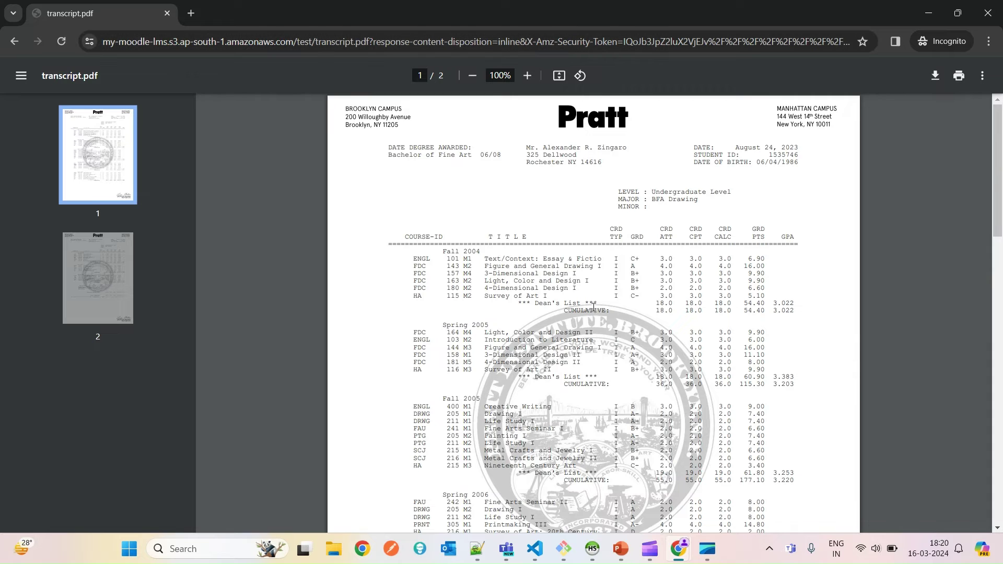
{"action": "left_click", "coordinate": [267, 37]}
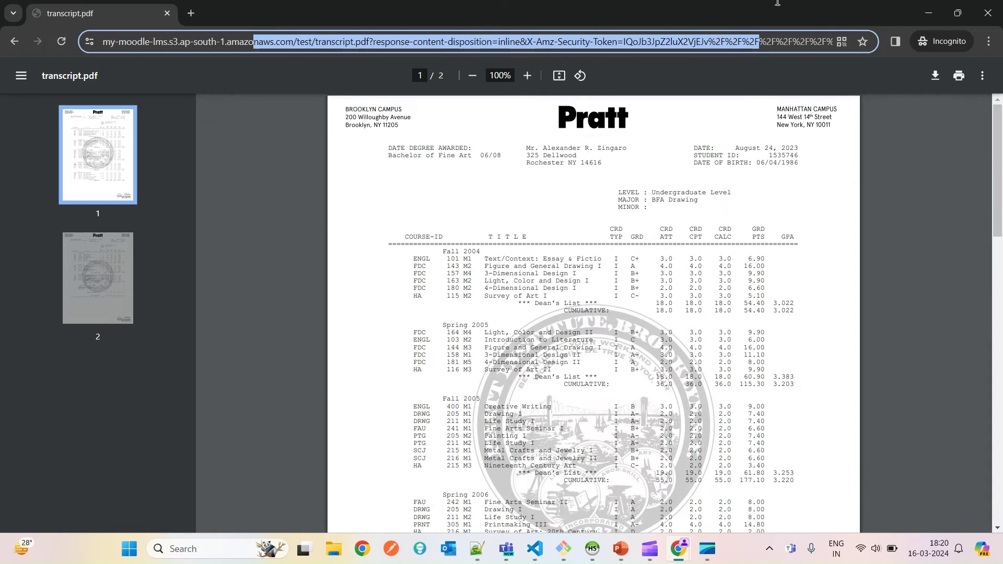
{"action": "left_click", "coordinate": [987, 13]}
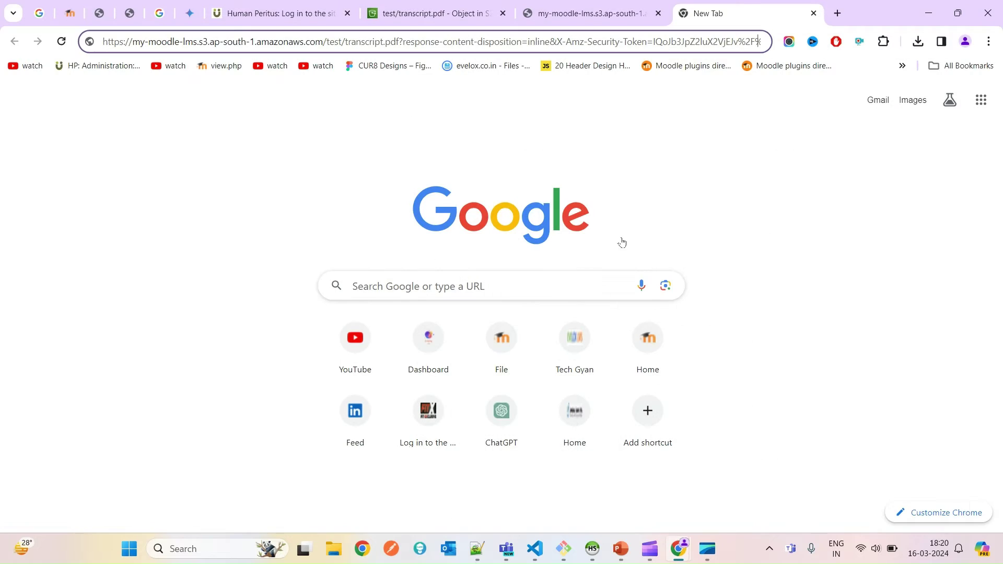
{"action": "left_click", "coordinate": [590, 13]}
{"action": "left_click", "coordinate": [494, 6]}
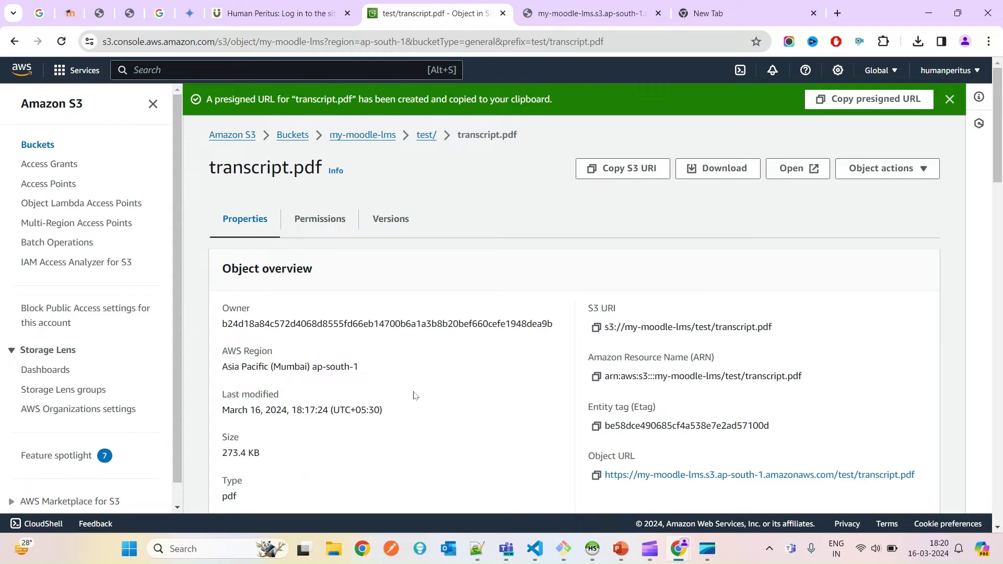
{"action": "scroll", "coordinate": [416, 396], "scroll_direction": "down", "scroll_amount": 3}
{"action": "scroll", "coordinate": [363, 400], "scroll_direction": "down", "scroll_amount": 3}
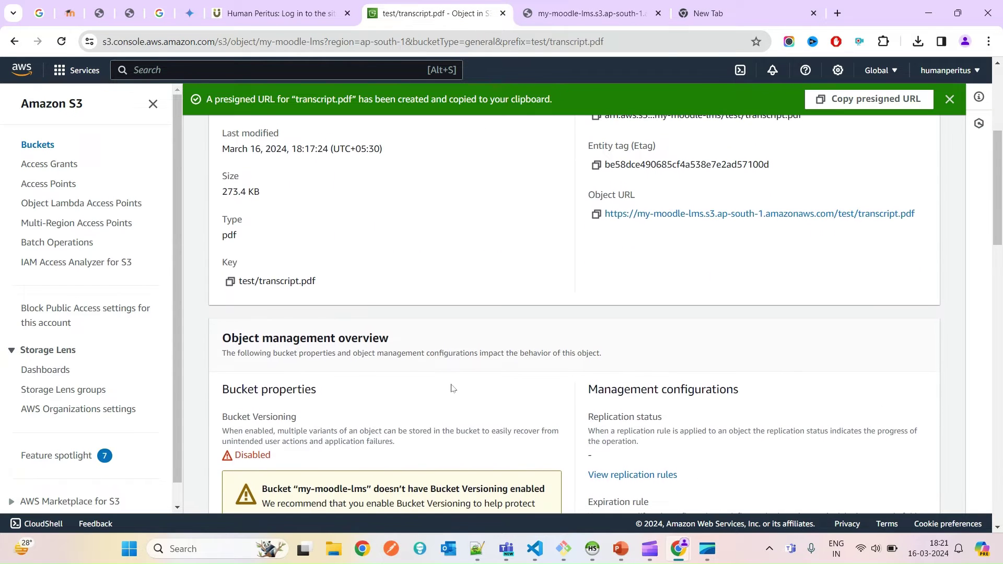
{"action": "scroll", "coordinate": [452, 386], "scroll_direction": "up", "scroll_amount": 6}
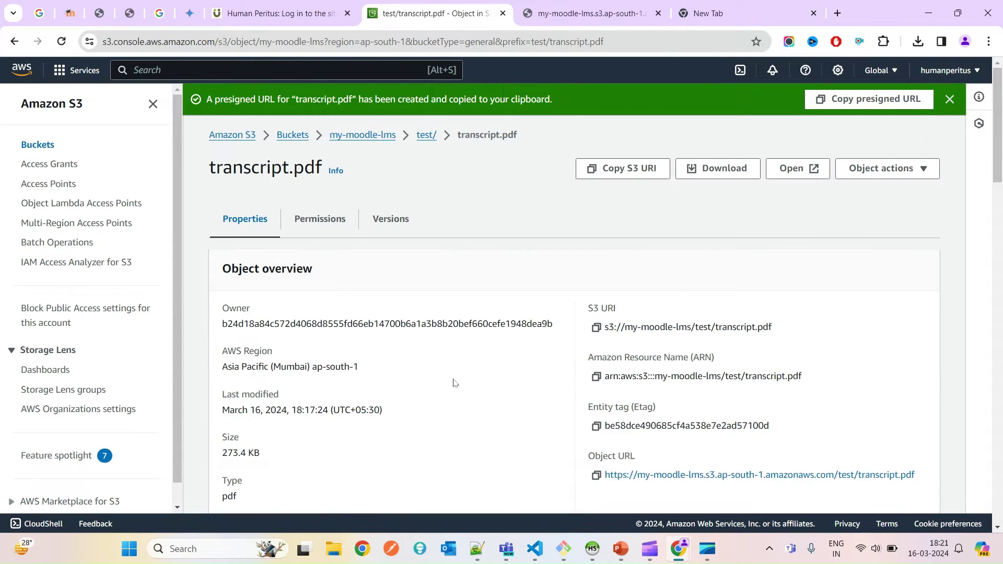
{"action": "left_click", "coordinate": [378, 137]}
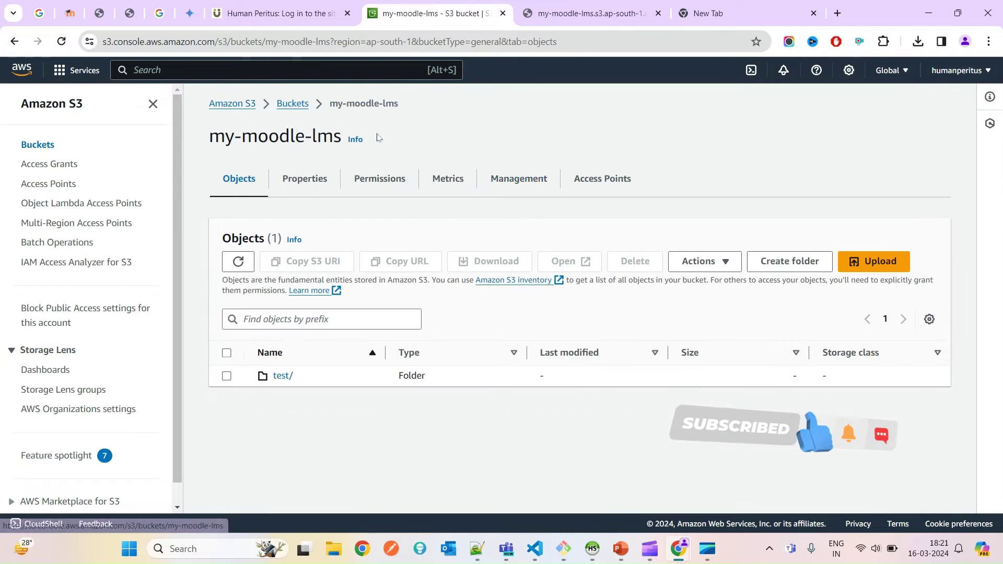
{"action": "left_click", "coordinate": [282, 376]}
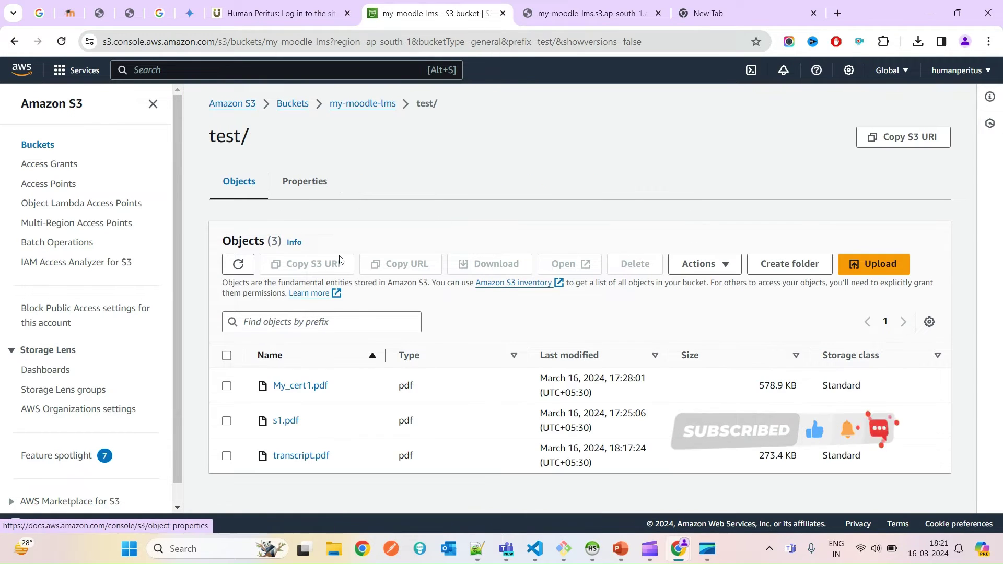
{"action": "left_click", "coordinate": [317, 458]}
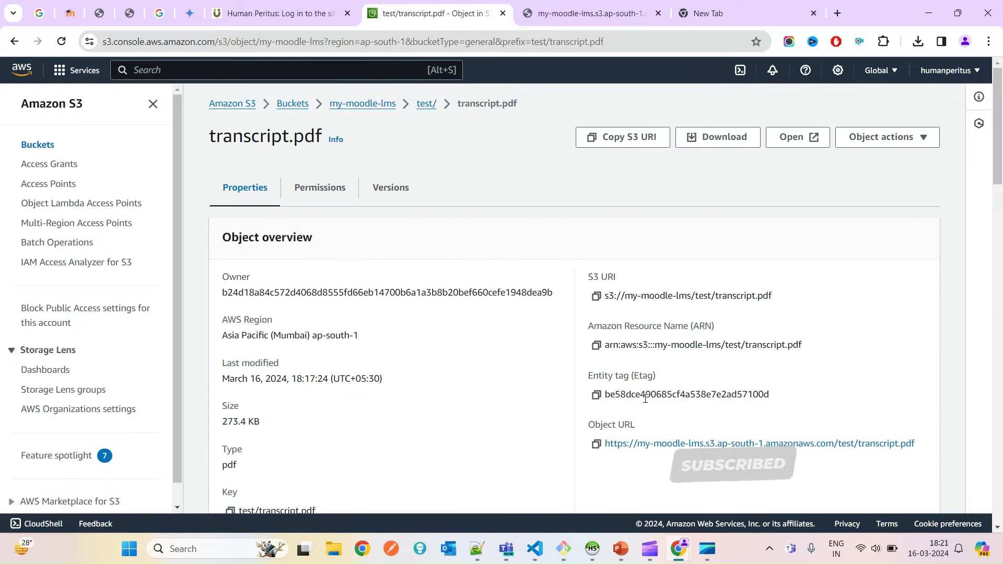
{"action": "scroll", "coordinate": [645, 399], "scroll_direction": "down", "scroll_amount": 1}
{"action": "left_click", "coordinate": [720, 378]}
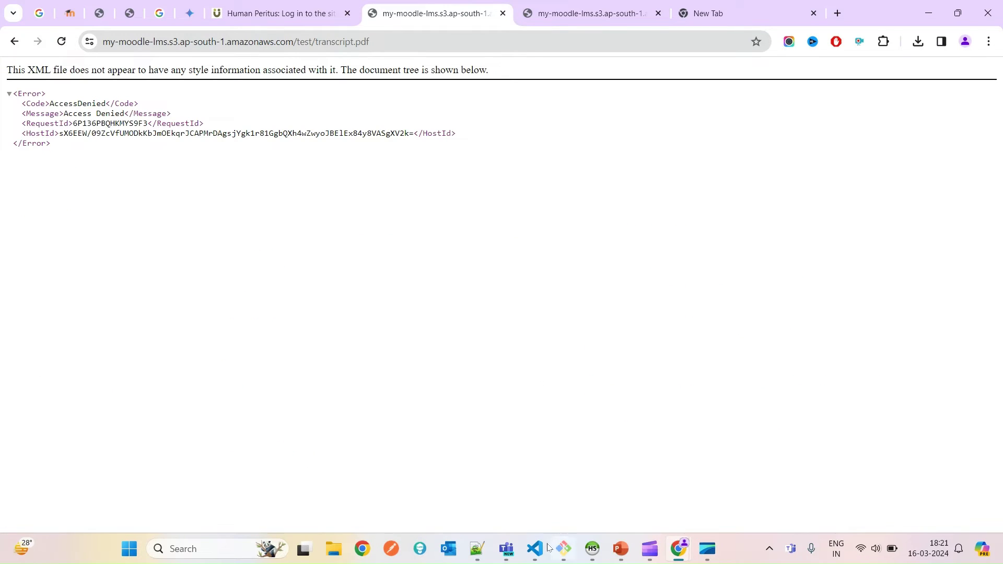
{"action": "left_click", "coordinate": [477, 548]}
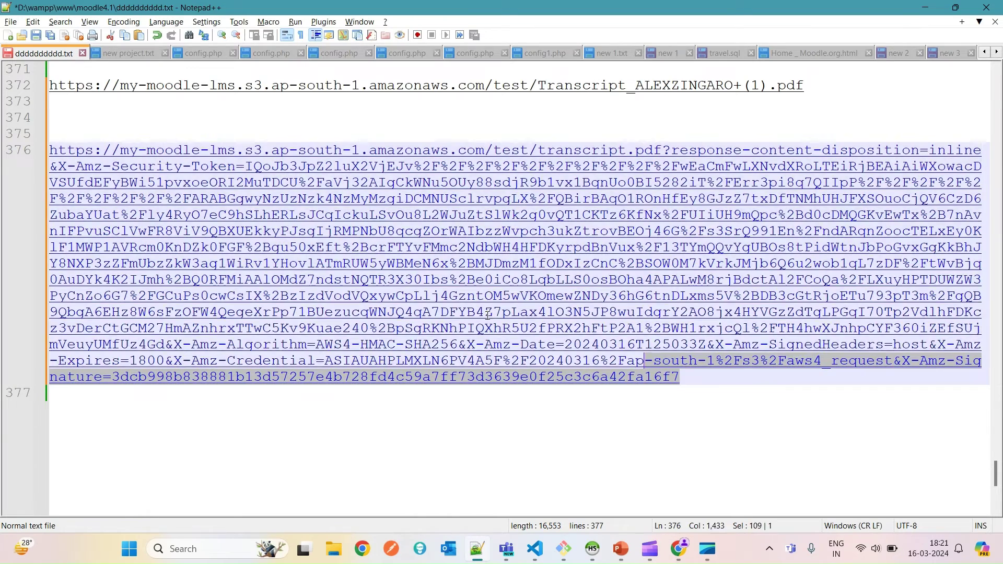
{"action": "left_click_drag", "start_coordinate": [488, 315], "coordinate": [50, 150]}
{"action": "key", "text": "alt+Tab"}
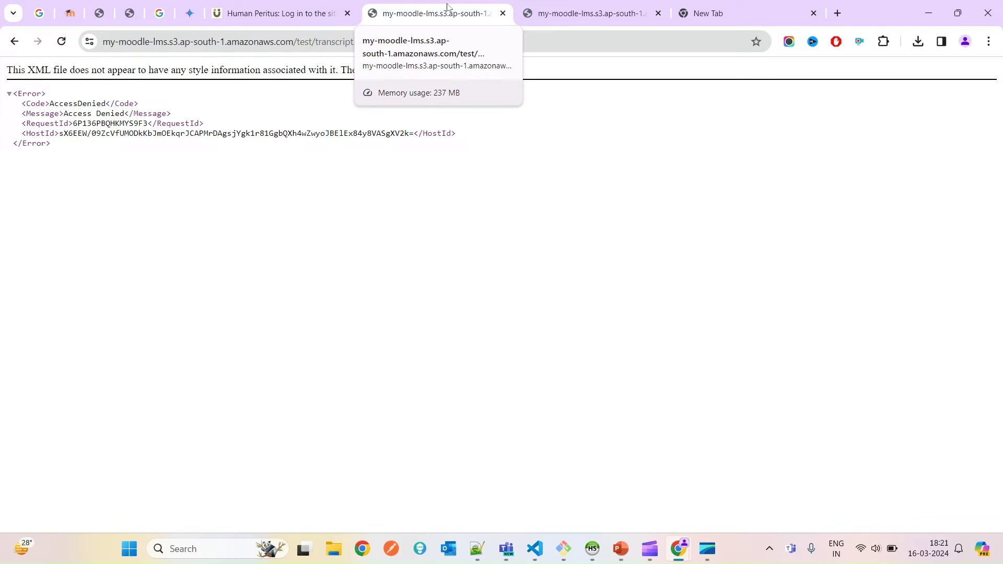
{"action": "left_click", "coordinate": [14, 41]}
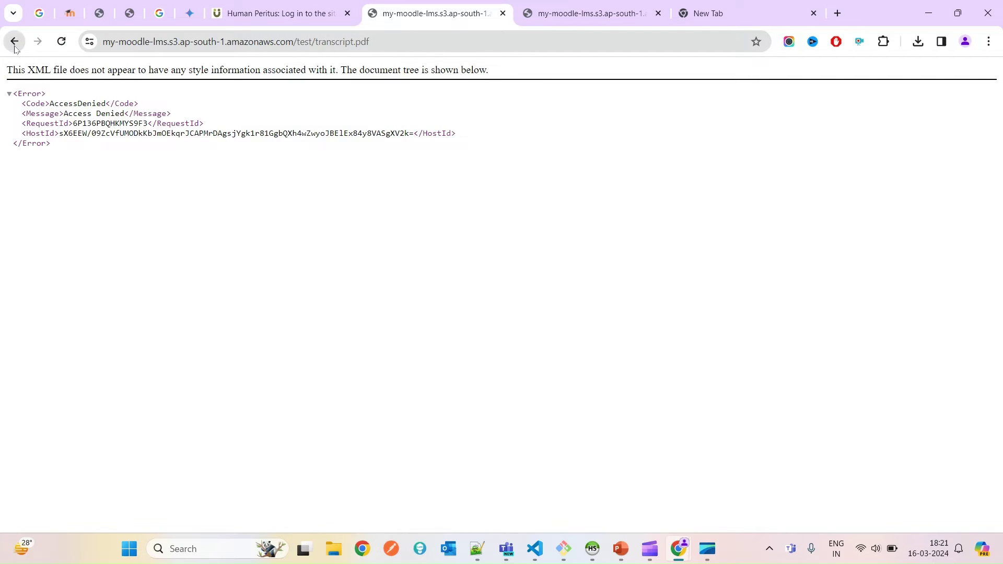
{"action": "scroll", "coordinate": [366, 262], "scroll_direction": "up", "scroll_amount": 1}
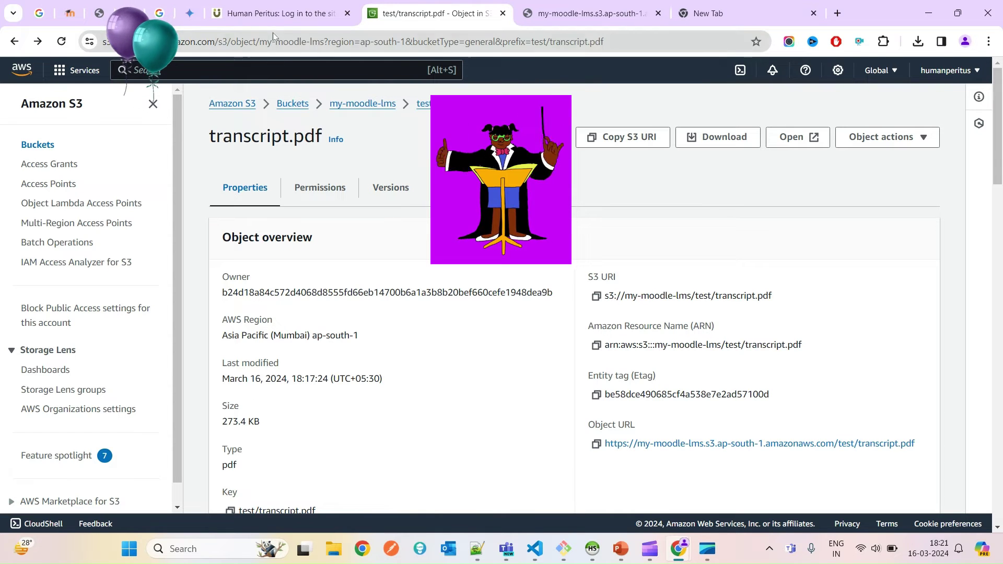
- Log in to Moodle from the login page
{"action": "left_click", "coordinate": [273, 14]}
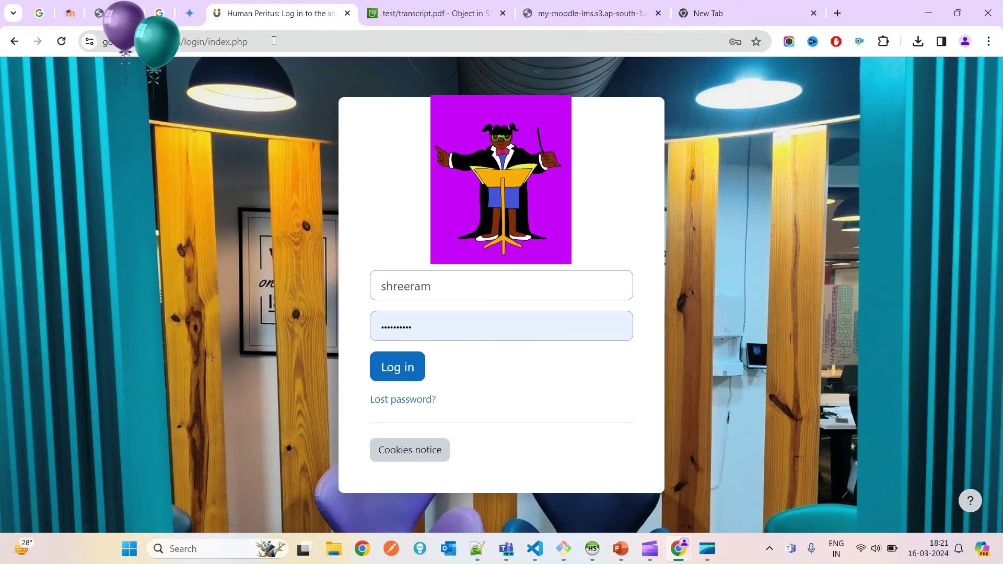
{"action": "left_click", "coordinate": [404, 368]}
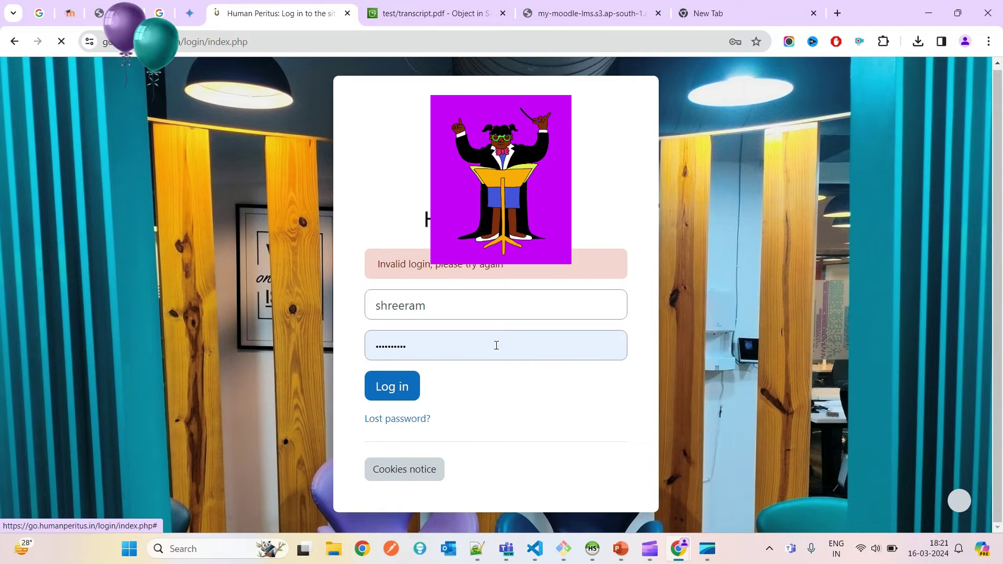
{"action": "left_click", "coordinate": [400, 386]}
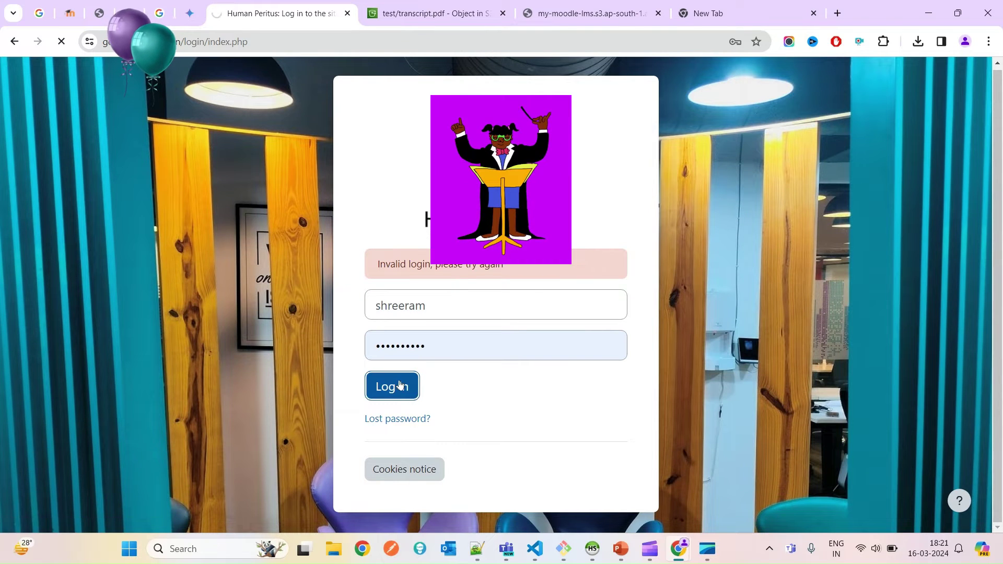
- Go to Site administration from My courses and show its Plugins tab
{"action": "left_click", "coordinate": [436, 13]}
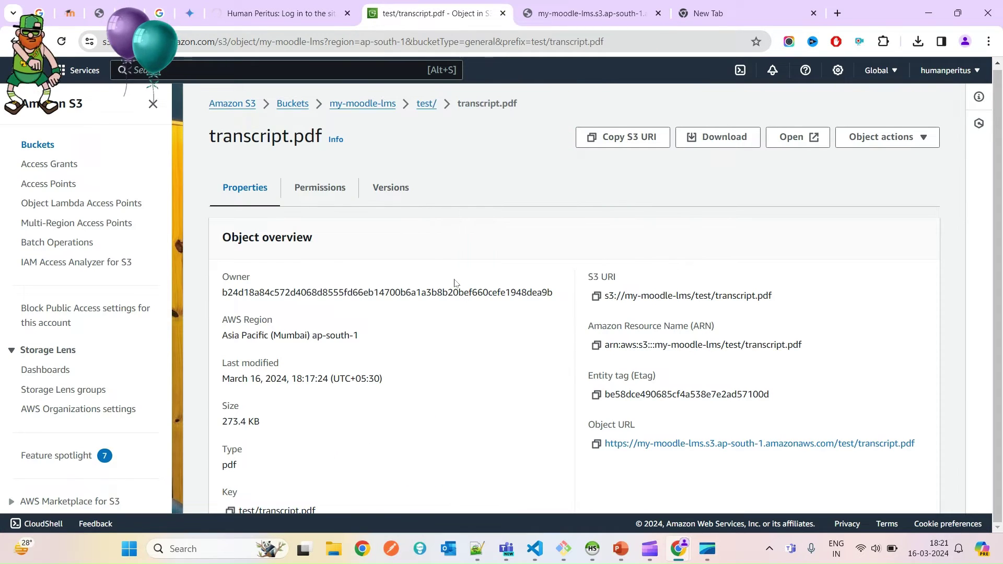
{"action": "scroll", "coordinate": [377, 374], "scroll_direction": "down", "scroll_amount": 5}
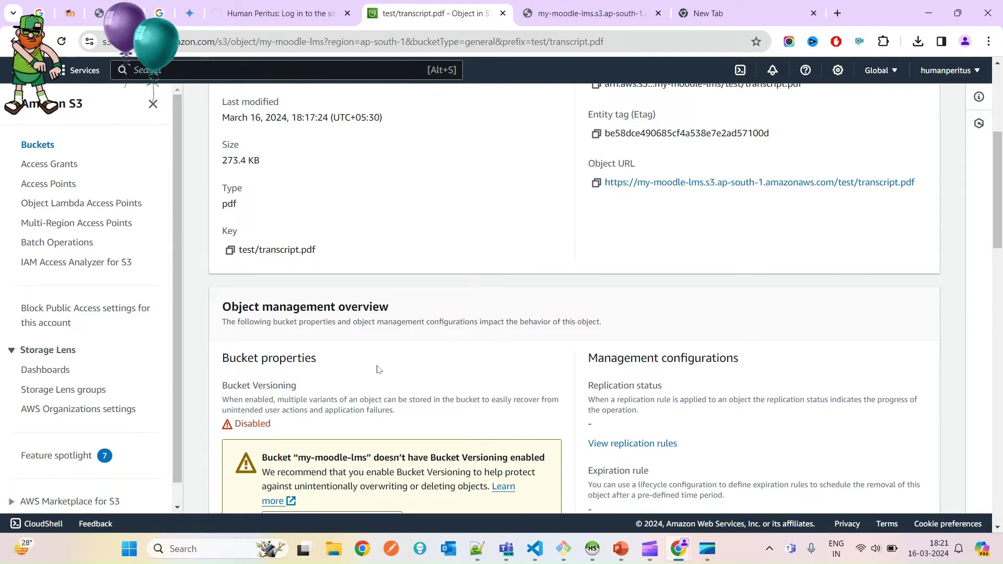
{"action": "left_click", "coordinate": [312, 7]}
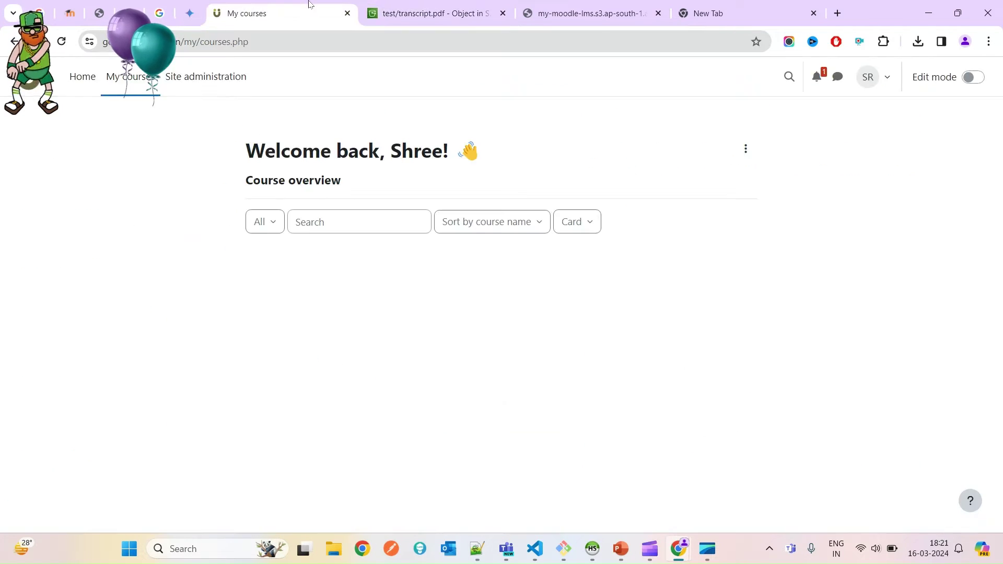
{"action": "left_click", "coordinate": [203, 78]}
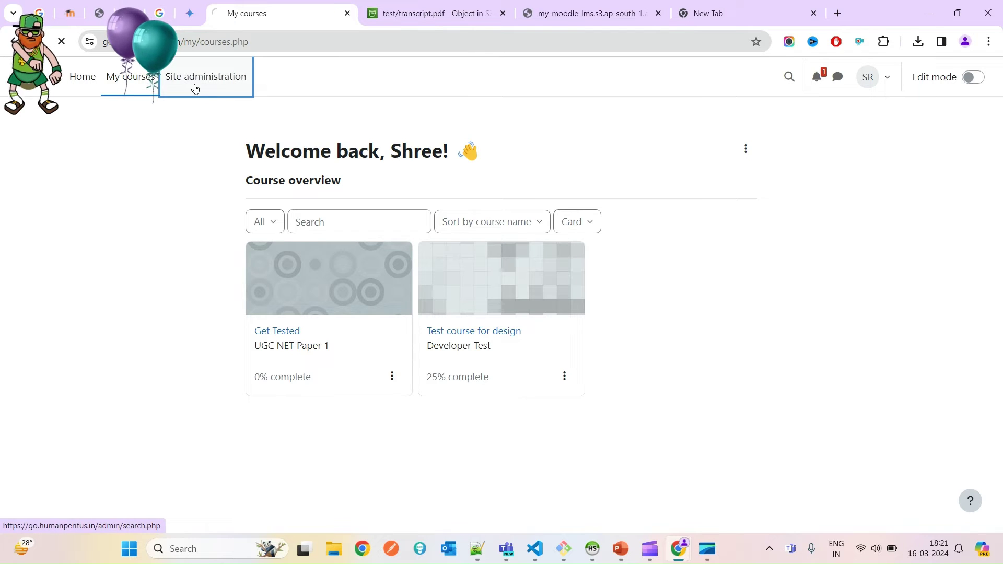
{"action": "left_click", "coordinate": [276, 184]}
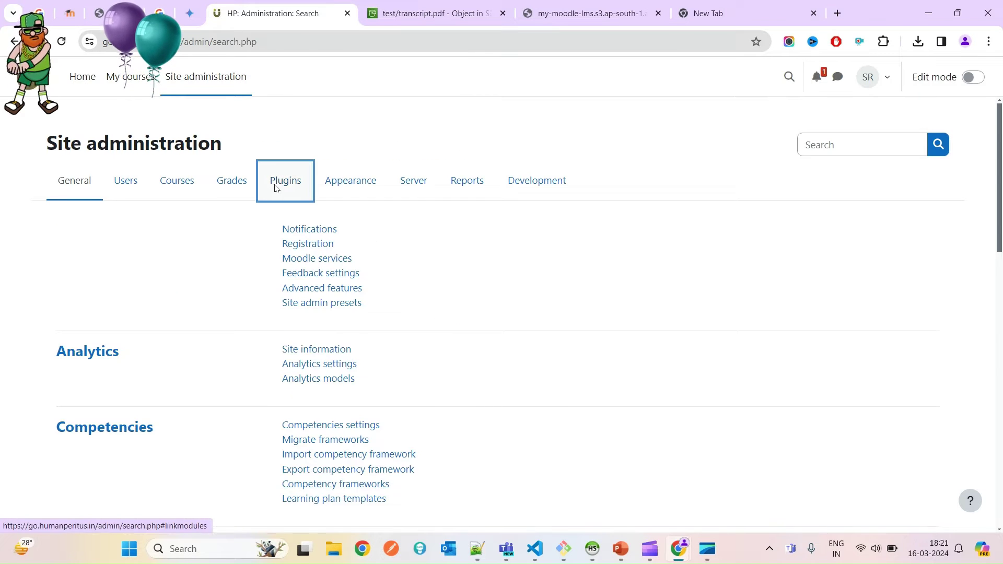
- Find 'repos' on the Plugins page and open Manage repositories
{"action": "key", "text": "ctrl+f"}
{"action": "type", "text": "r"}
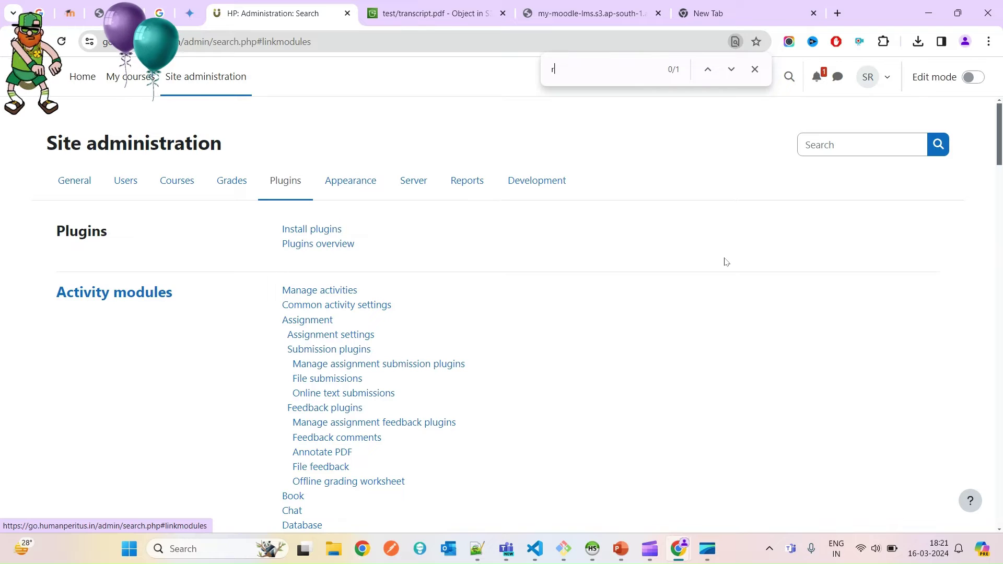
{"action": "type", "text": "epos"}
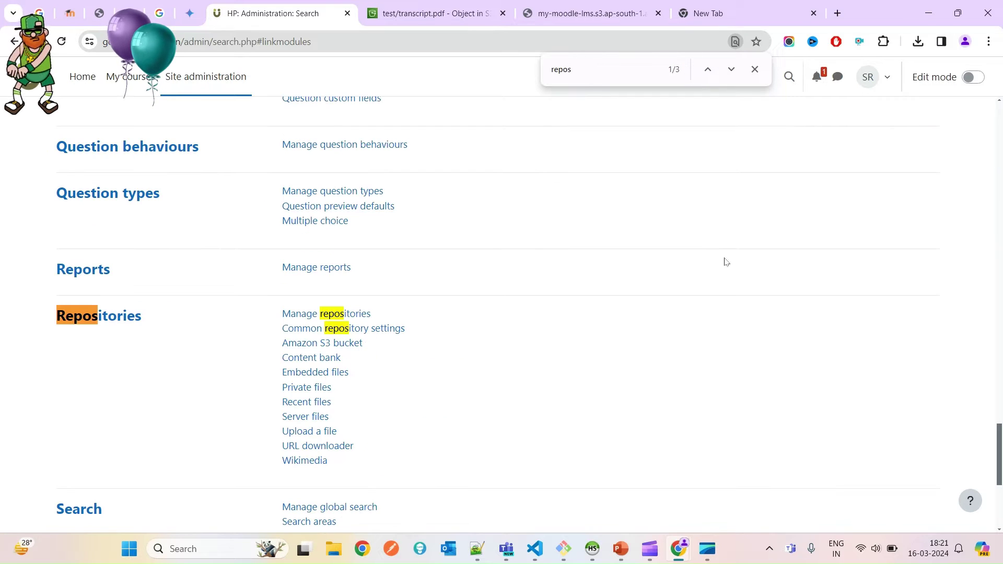
{"action": "left_click", "coordinate": [351, 315]}
- Locate the Amazon S3 bucket repository and keep it set to Enabled and visible
{"action": "scroll", "coordinate": [655, 348], "scroll_direction": "down", "scroll_amount": 3}
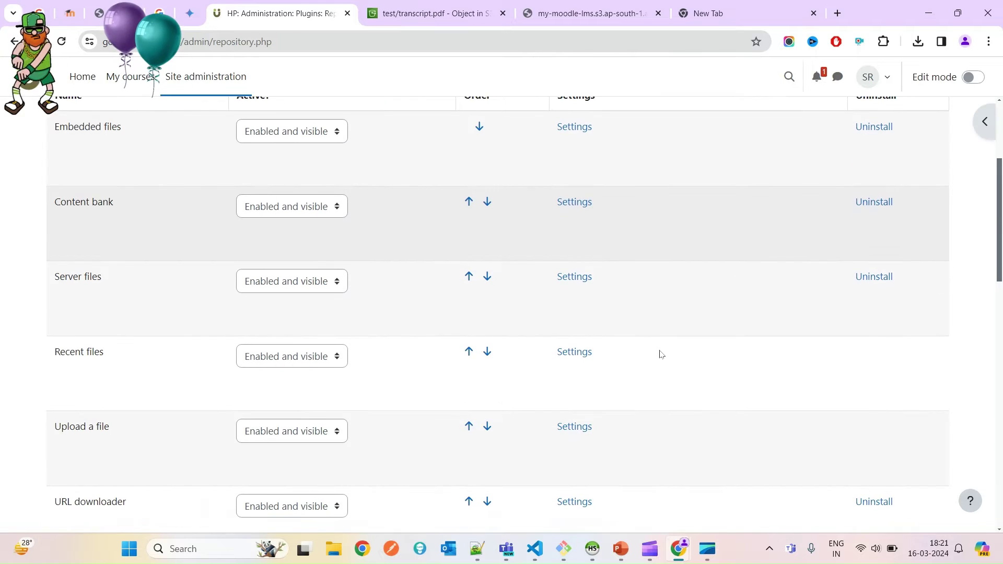
{"action": "key", "text": "ctrl+f"}
{"action": "type", "text": "s3"}
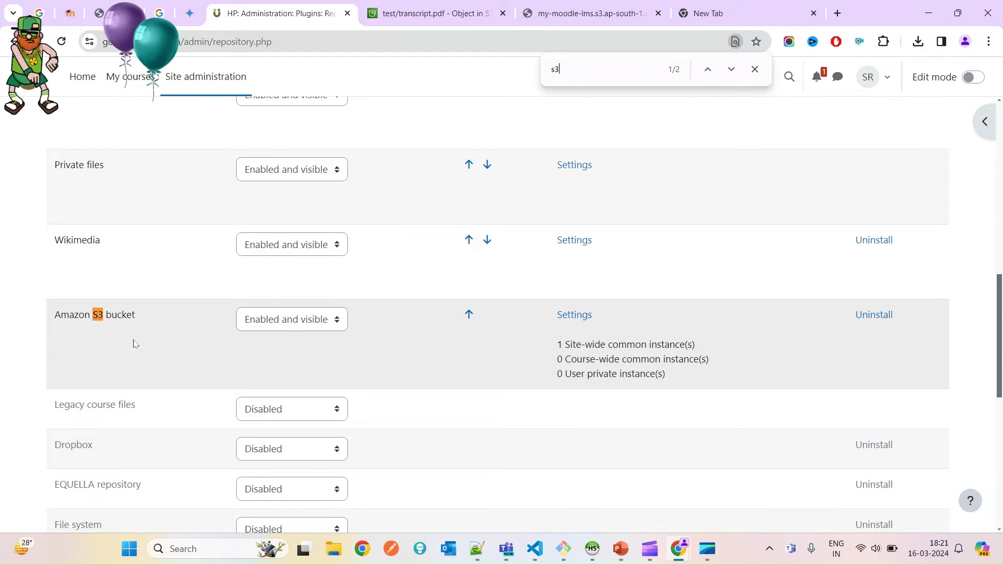
{"action": "triple_click", "coordinate": [71, 325]}
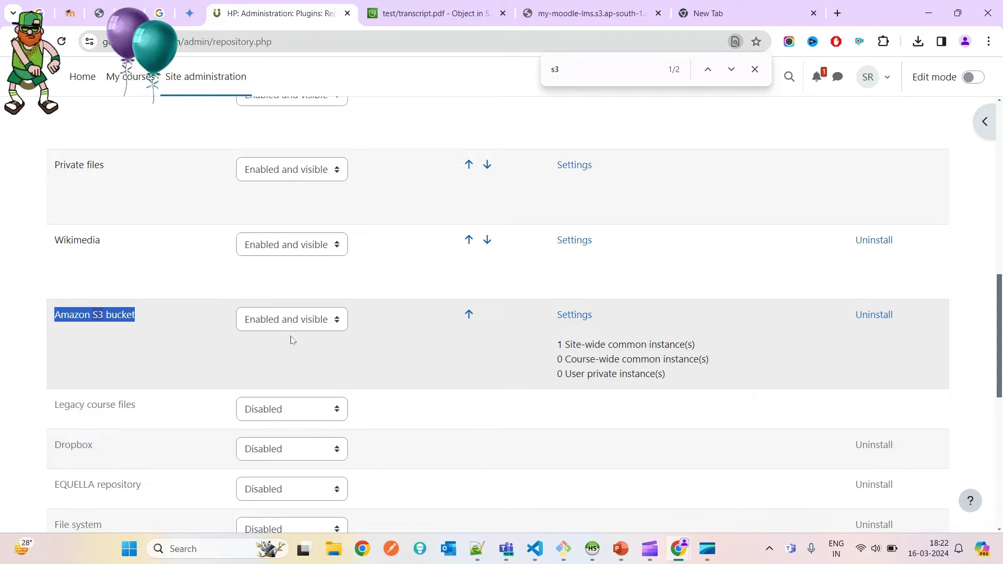
{"action": "left_click", "coordinate": [275, 325]}
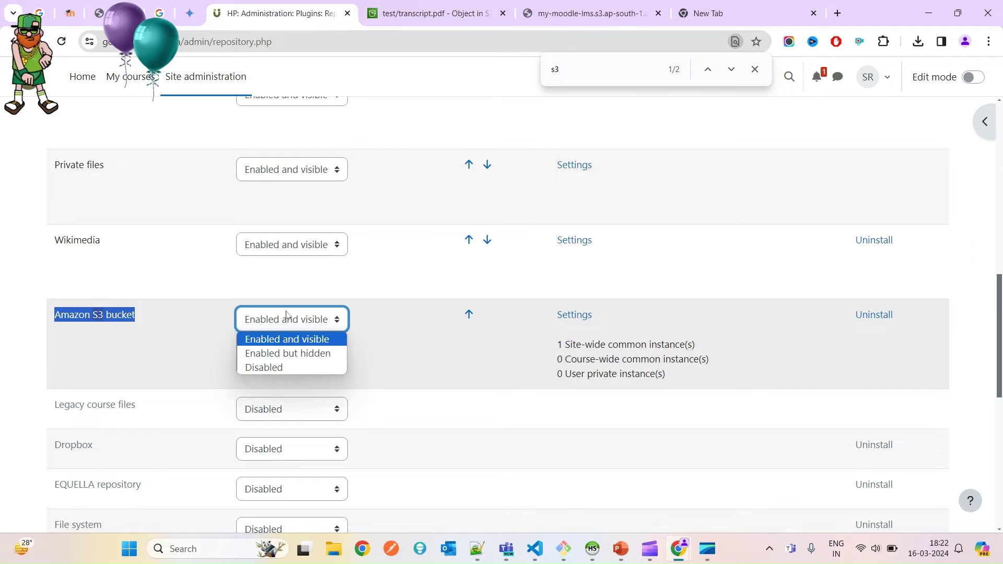
{"action": "left_click", "coordinate": [411, 349]}
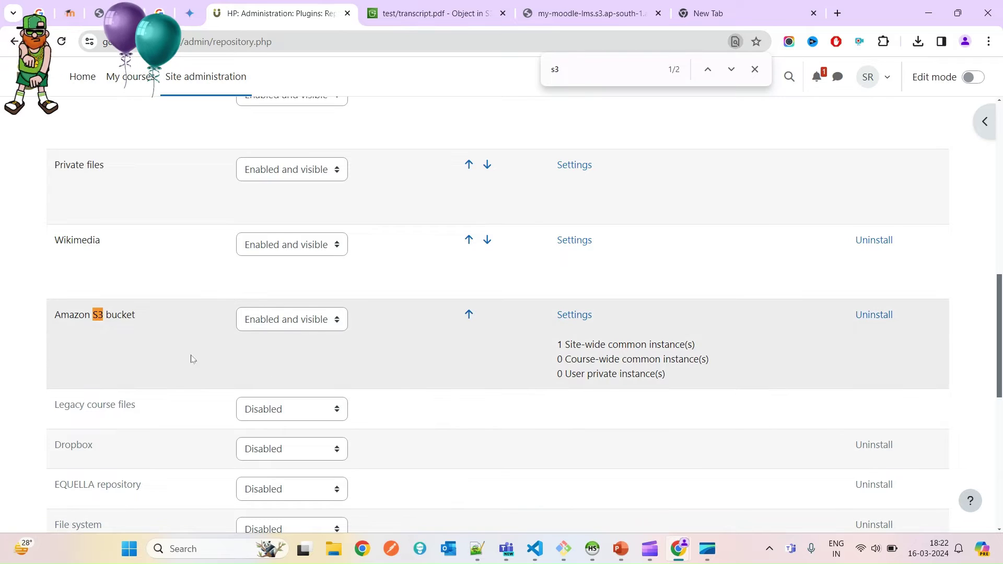
{"action": "triple_click", "coordinate": [95, 325]}
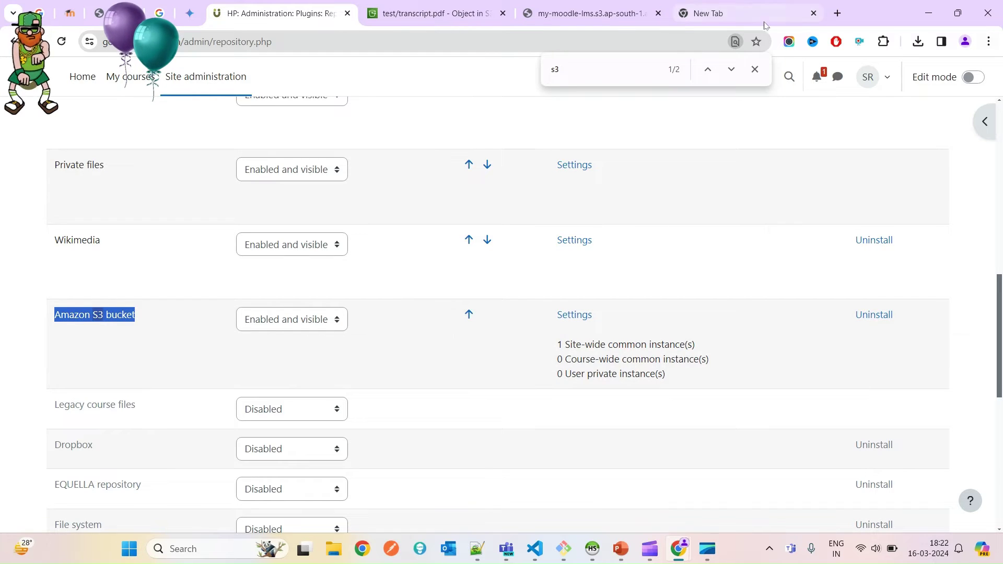
- Search the web for the Moodle S3 bucket plugin in a new tab
{"action": "left_click", "coordinate": [746, 4]}
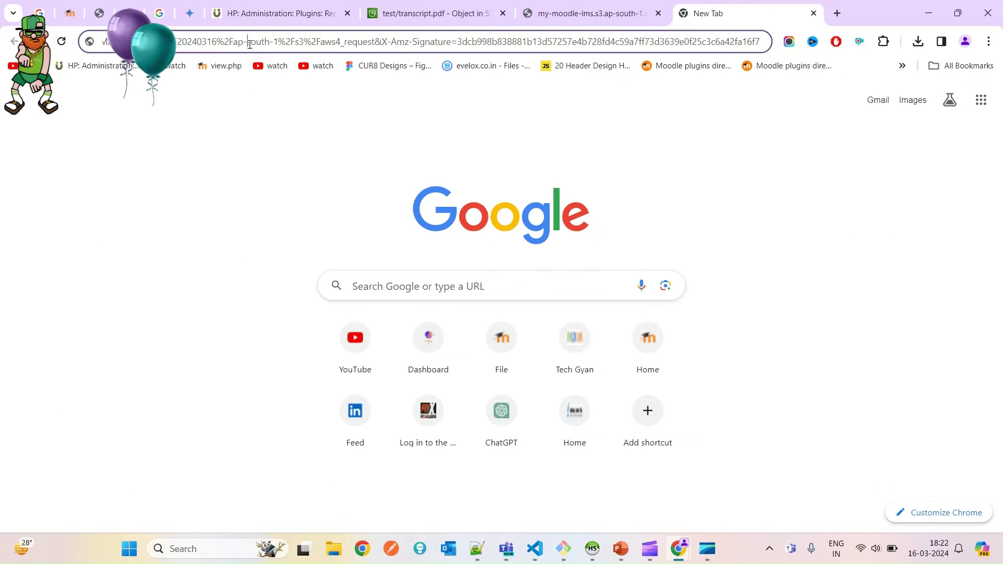
{"action": "left_click", "coordinate": [249, 46]}
{"action": "type", "text": "moodle"}
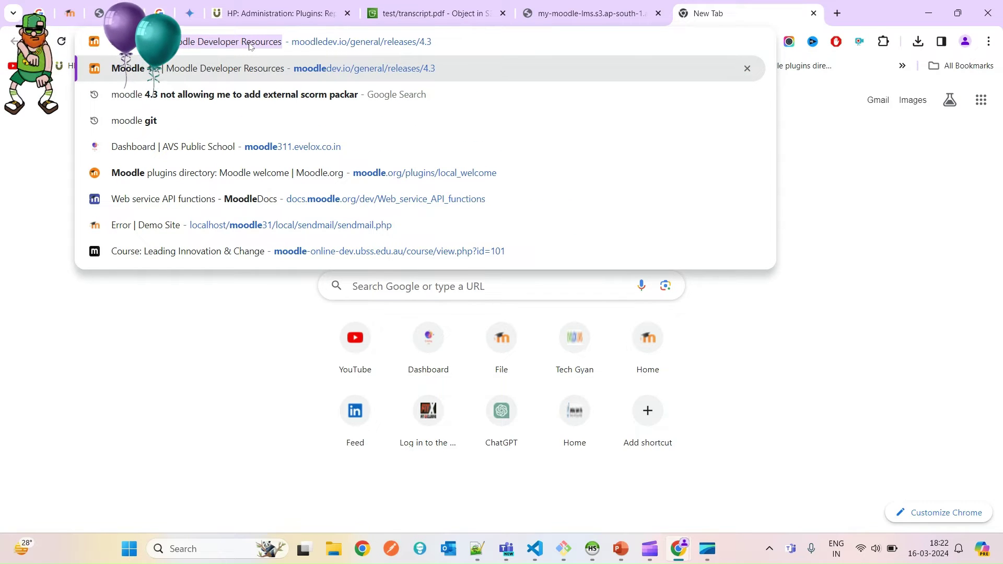
{"action": "type", "text": " s3 plu"}
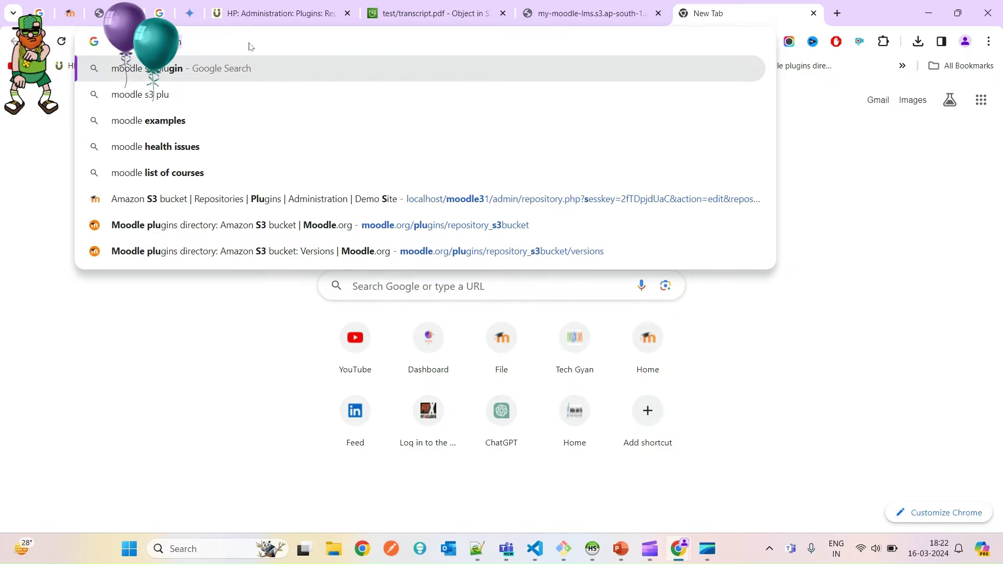
{"action": "key", "text": "BackSpace"}
{"action": "key", "text": "BackSpace"}
{"action": "key", "text": "BackSpace"}
{"action": "key", "text": "BackSpace"}
{"action": "type", "text": "bucke"}
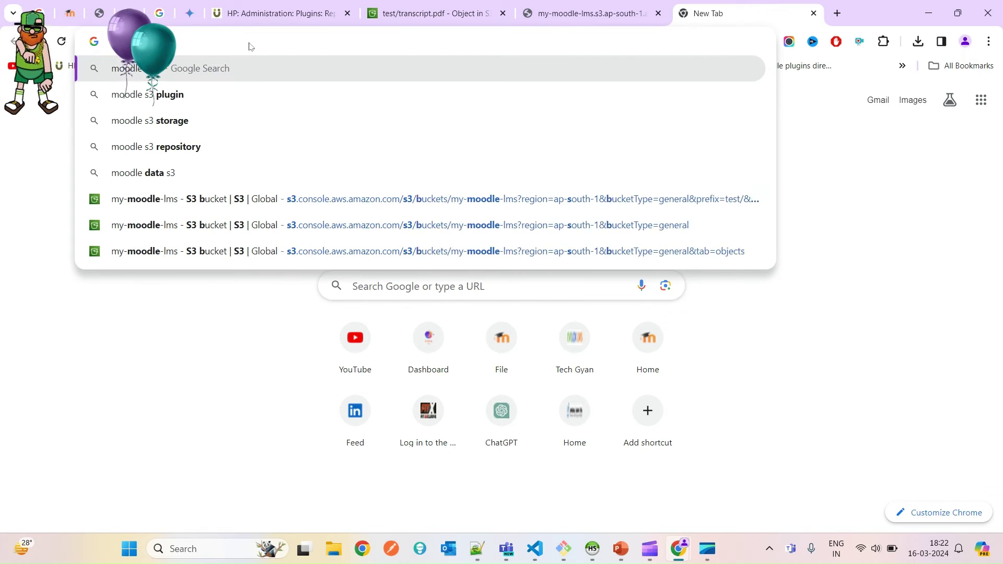
{"action": "type", "text": "t plugin"}
{"action": "key", "text": "Return"}
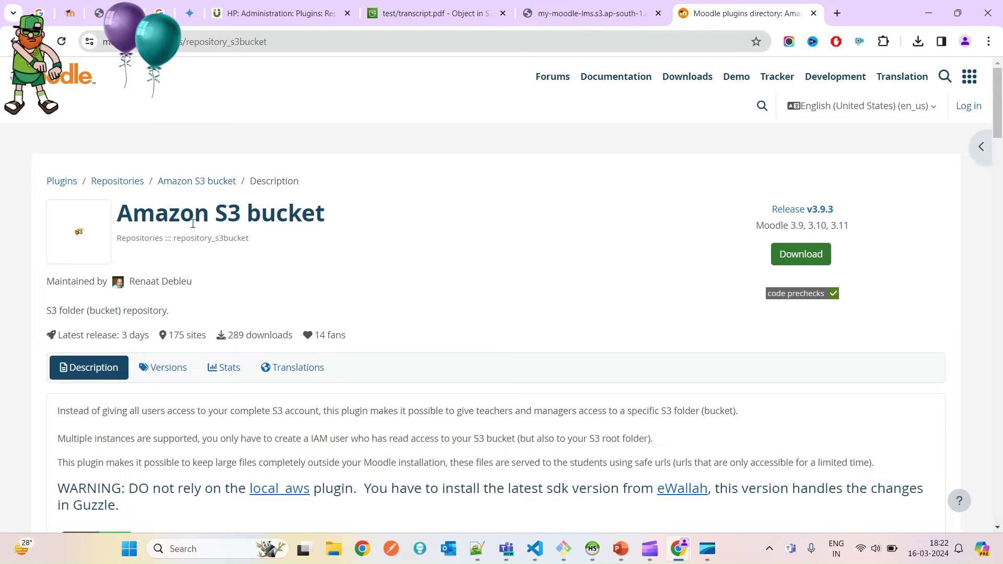
- Compare the Amazon S3 bucket plugin title with the site's installed repository entry
{"action": "triple_click", "coordinate": [186, 219]}
{"action": "left_click", "coordinate": [296, 3]}
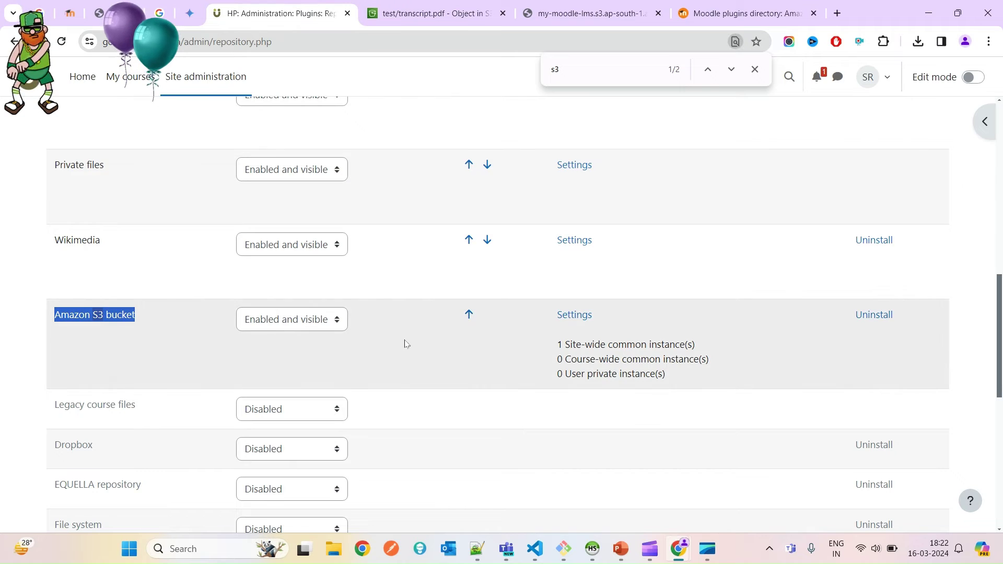
{"action": "left_click", "coordinate": [90, 332]}
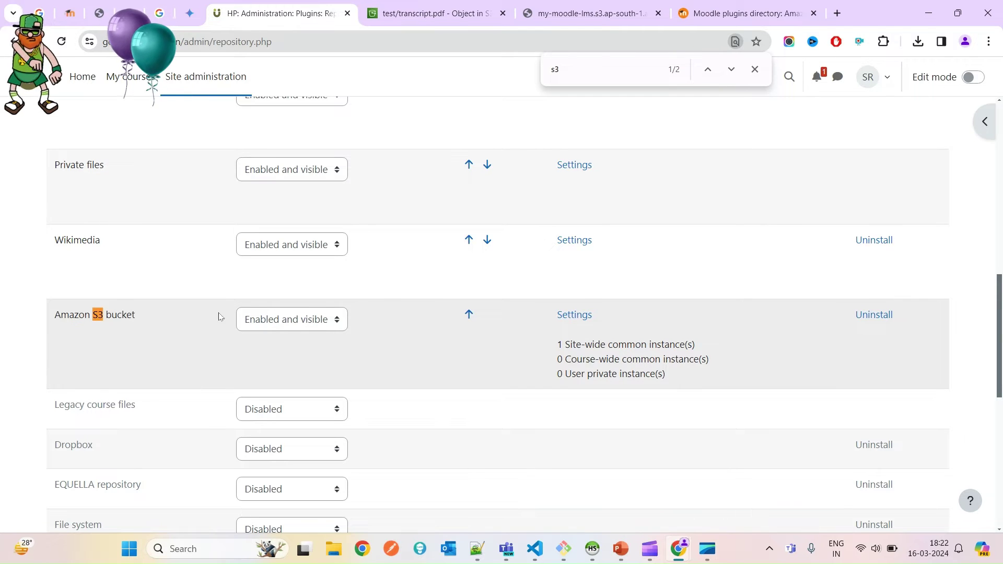
{"action": "left_click", "coordinate": [780, 12]}
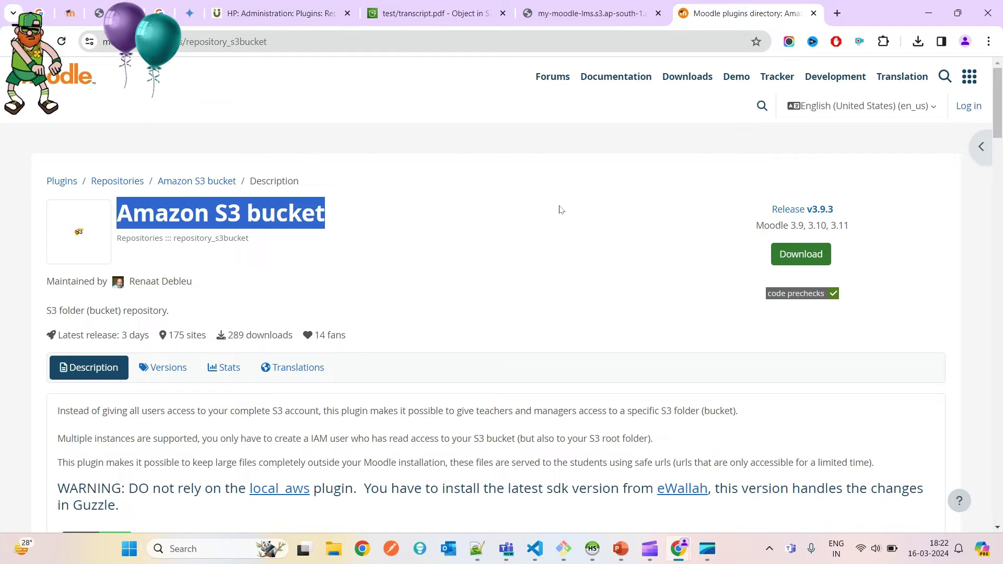
{"action": "left_click", "coordinate": [282, 13]}
{"action": "double_click", "coordinate": [71, 316]}
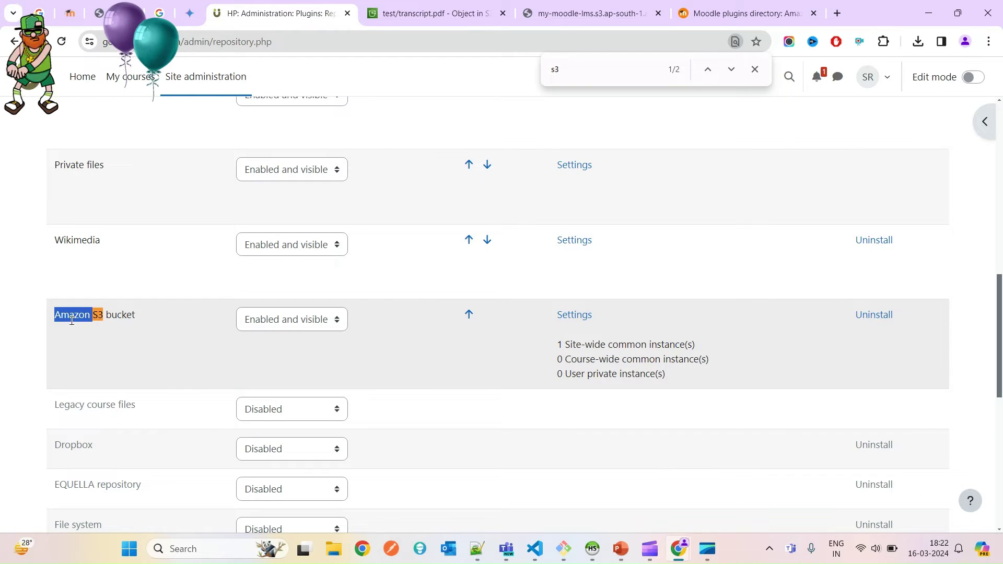
{"action": "left_click_drag", "start_coordinate": [71, 319], "coordinate": [111, 316]}
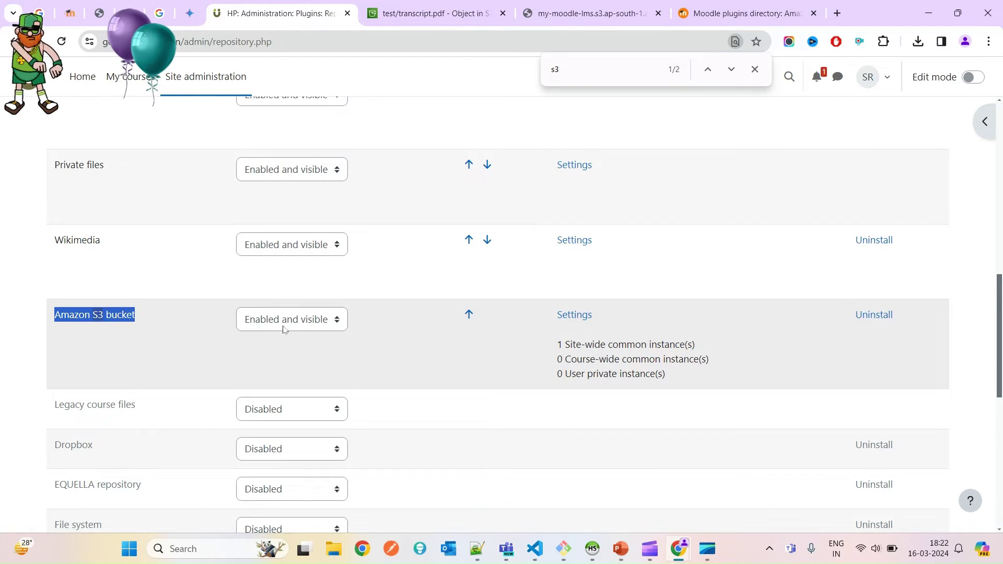
{"action": "left_click", "coordinate": [709, 5]}
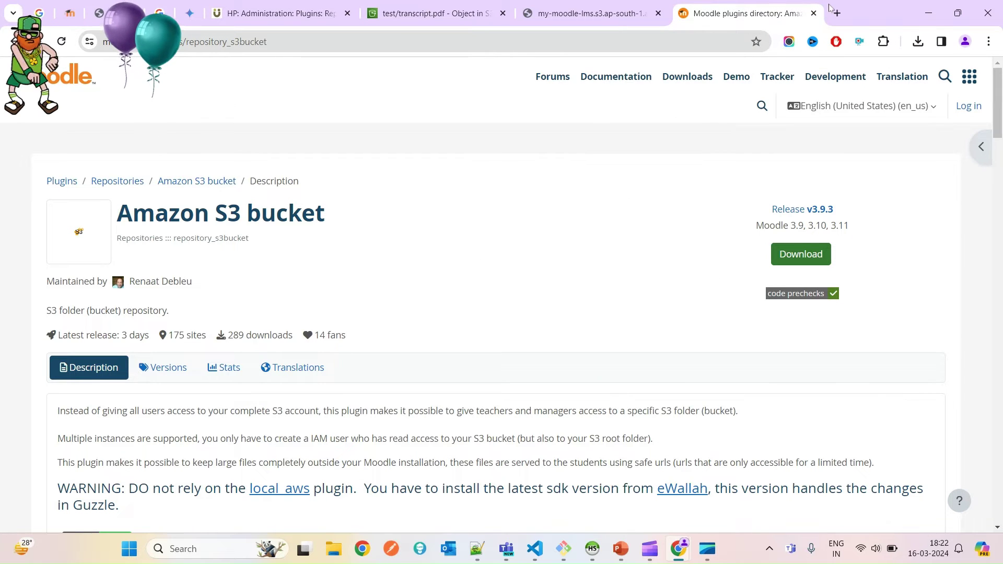
- Review the Amazon S3 bucket plugin page's release v3.9.3 details and awards
{"action": "scroll", "coordinate": [611, 397], "scroll_direction": "down", "scroll_amount": 10}
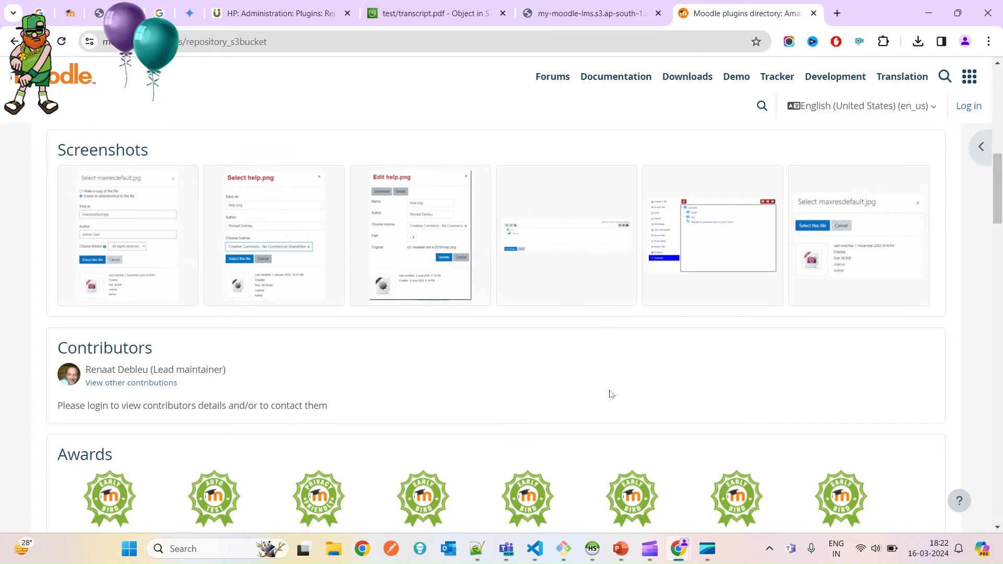
{"action": "scroll", "coordinate": [610, 393], "scroll_direction": "down", "scroll_amount": 10}
{"action": "scroll", "coordinate": [611, 394], "scroll_direction": "up", "scroll_amount": 8}
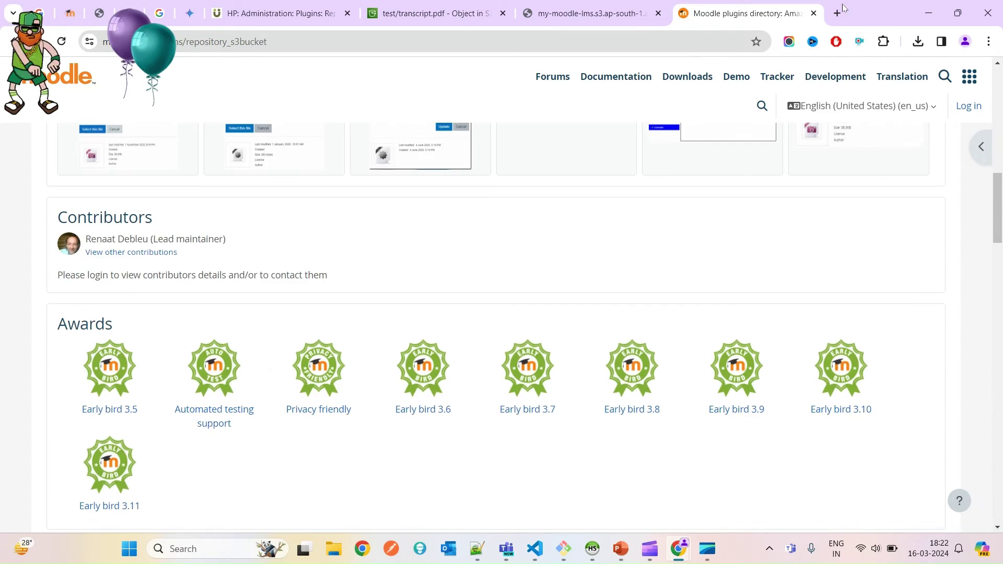
{"action": "left_click", "coordinate": [840, 10]}
- Search 'local s3 plugin in moodle' and open the Amazon S3 bucket plugin result
{"action": "type", "text": "local"}
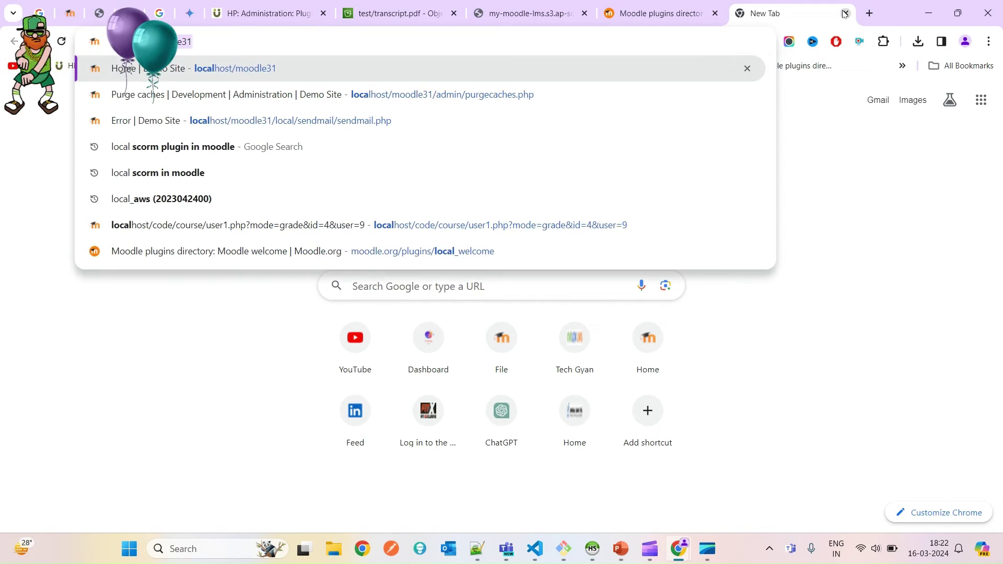
{"action": "type", "text": " s3 p"}
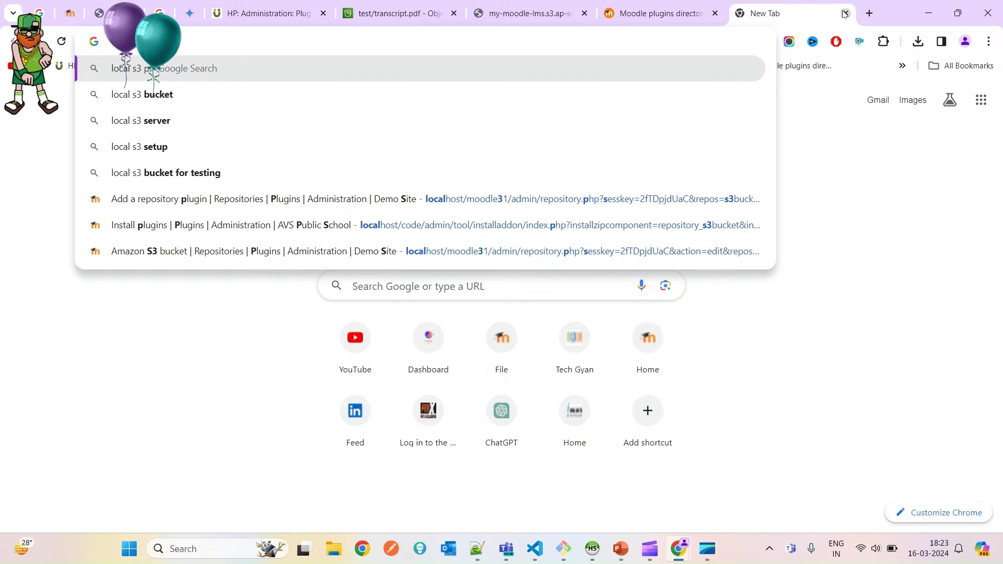
{"action": "type", "text": "lugin in moodle"}
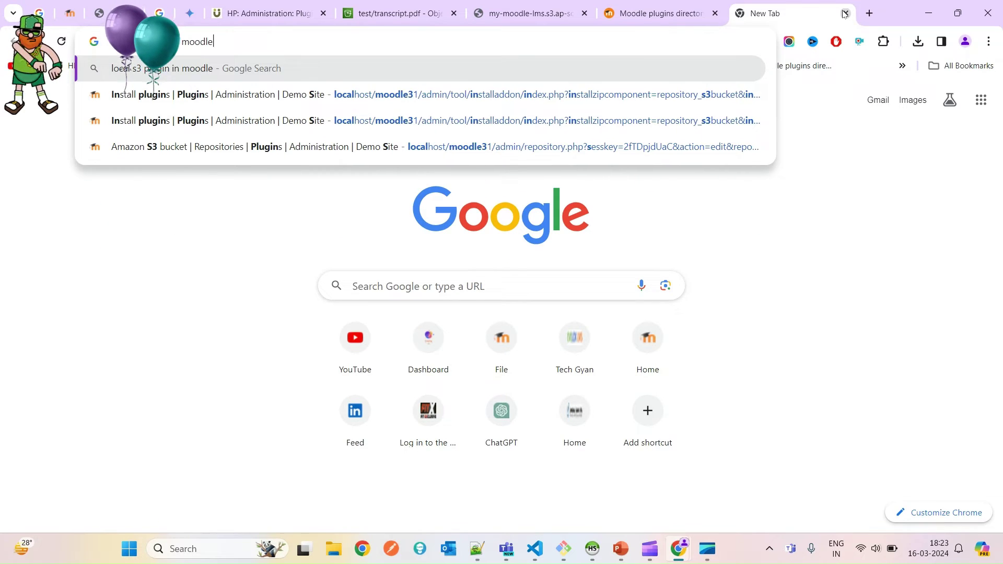
{"action": "key", "text": "Return"}
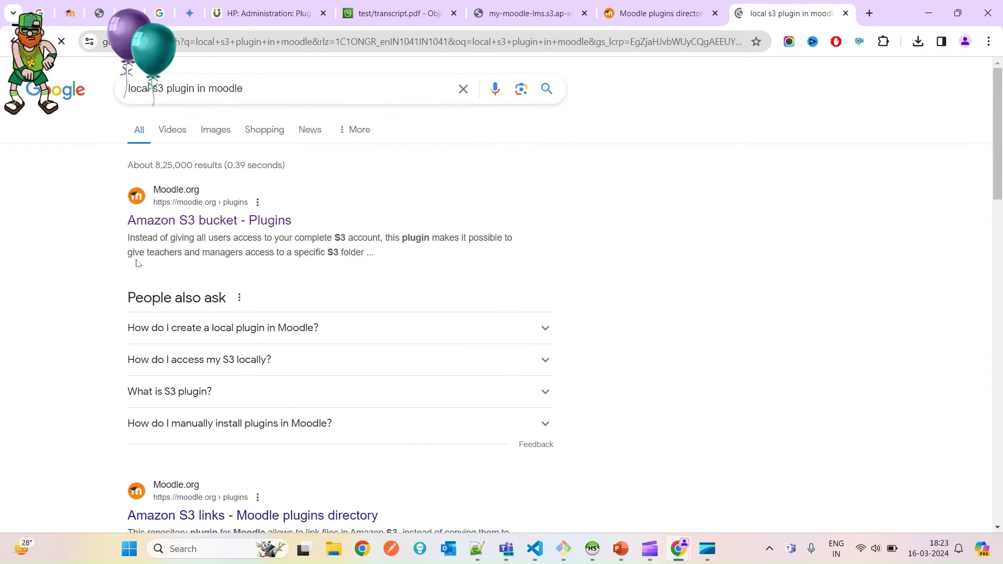
{"action": "scroll", "coordinate": [286, 297], "scroll_direction": "down", "scroll_amount": 1}
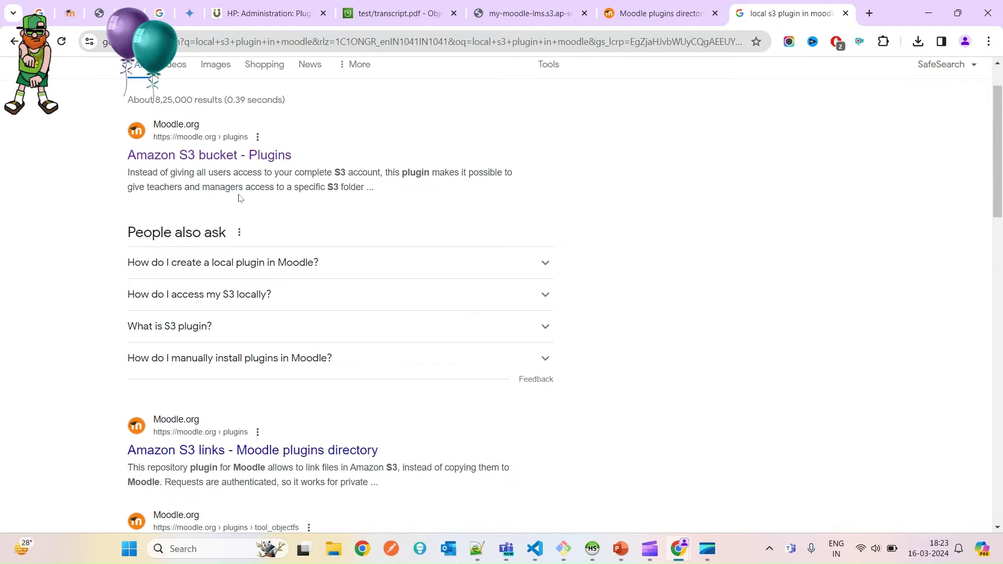
{"action": "left_click", "coordinate": [234, 156]}
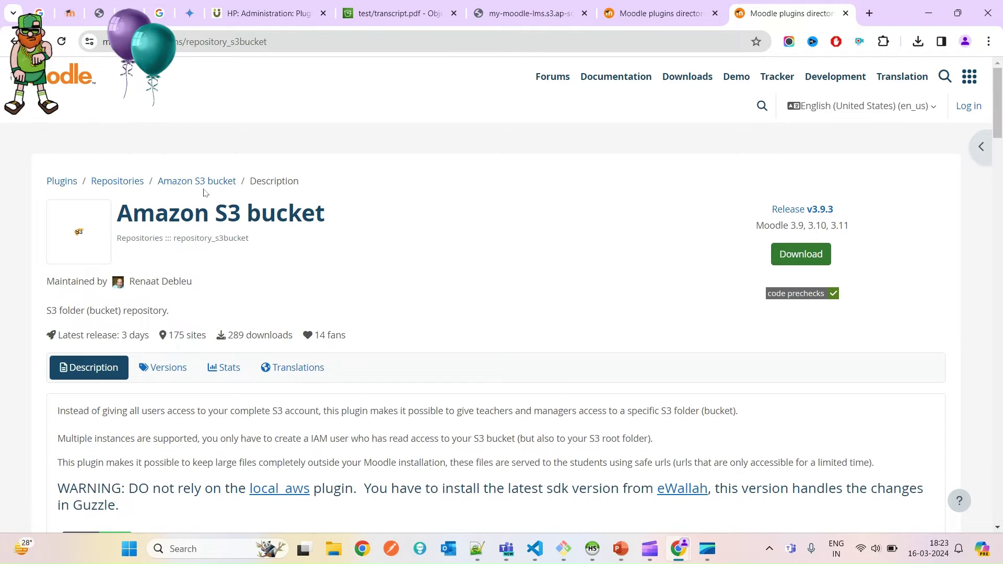
- Search for 'local s3 bucket' and browse the results, led by LocalStack's S3 page
{"action": "left_click", "coordinate": [260, 42]}
{"action": "type", "text": "local s"}
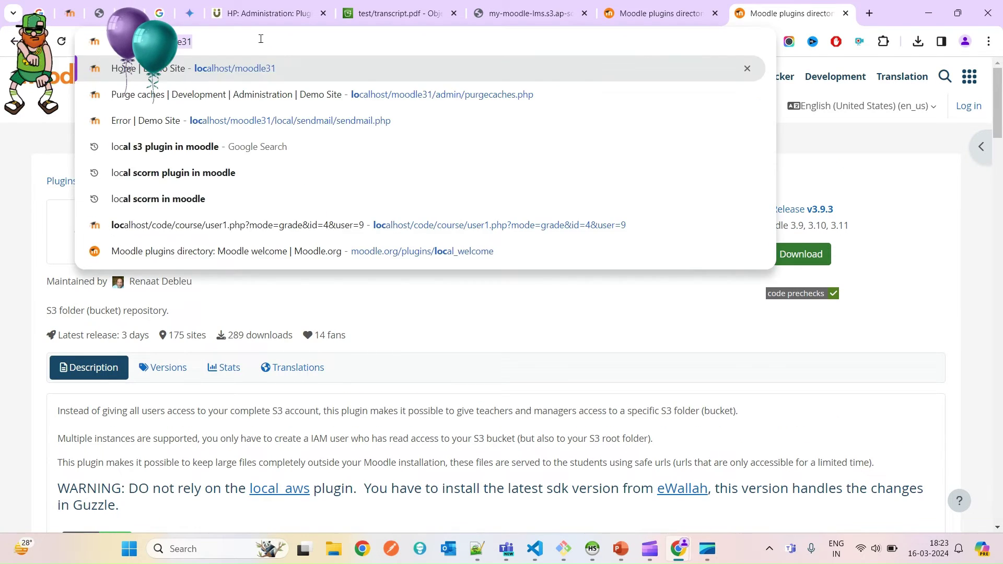
{"action": "type", "text": "3"}
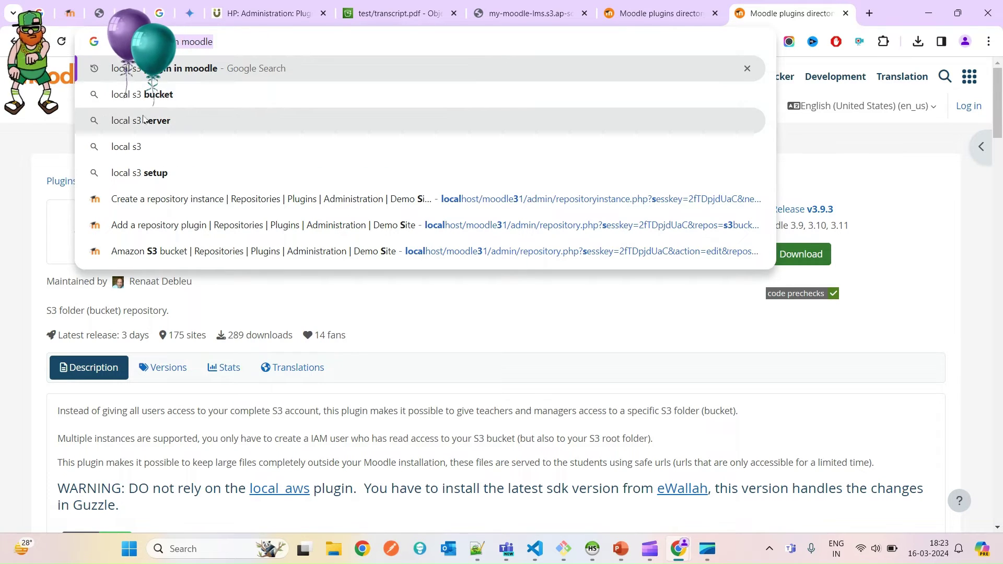
{"action": "left_click", "coordinate": [313, 94]}
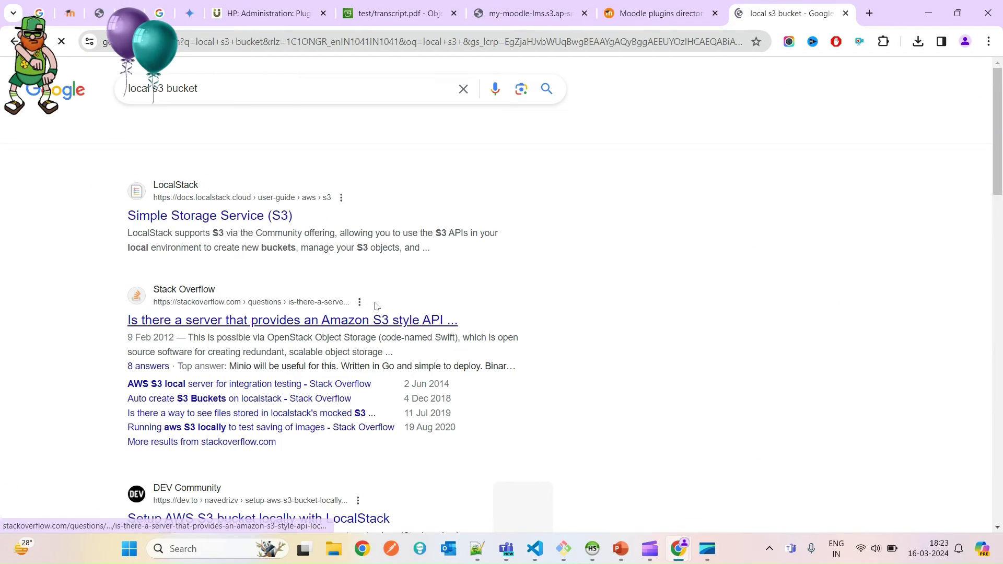
{"action": "scroll", "coordinate": [376, 303], "scroll_direction": "down", "scroll_amount": 12}
{"action": "scroll", "coordinate": [378, 300], "scroll_direction": "down", "scroll_amount": 4}
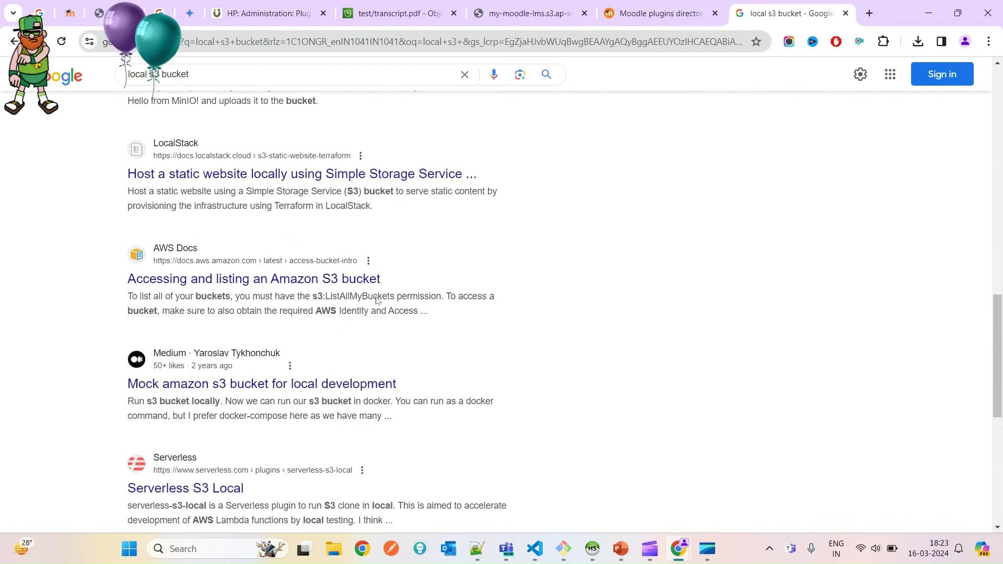
{"action": "scroll", "coordinate": [258, 256], "scroll_direction": "up", "scroll_amount": 16}
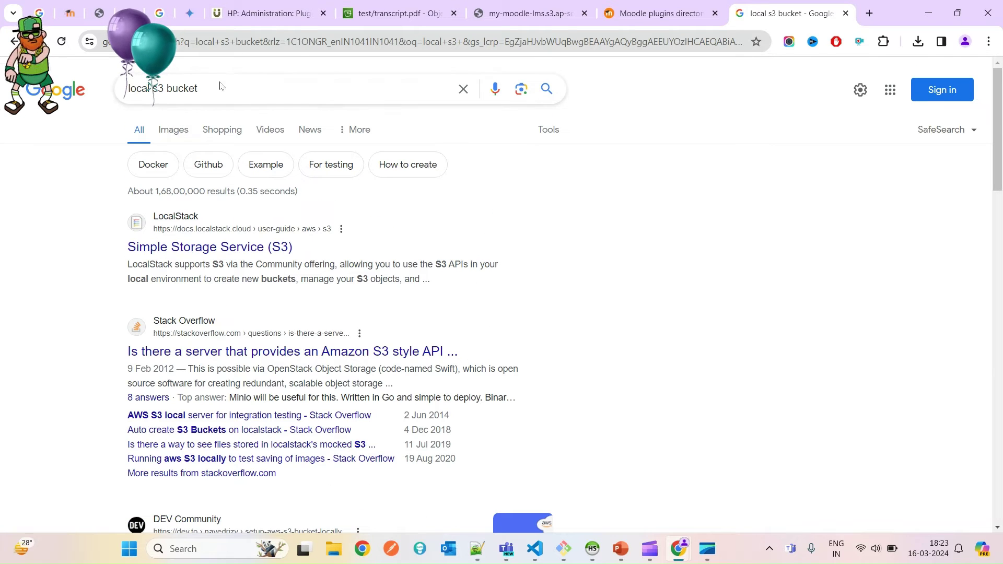
- Run a Google search for 'moodle'
{"action": "left_click", "coordinate": [257, 43]}
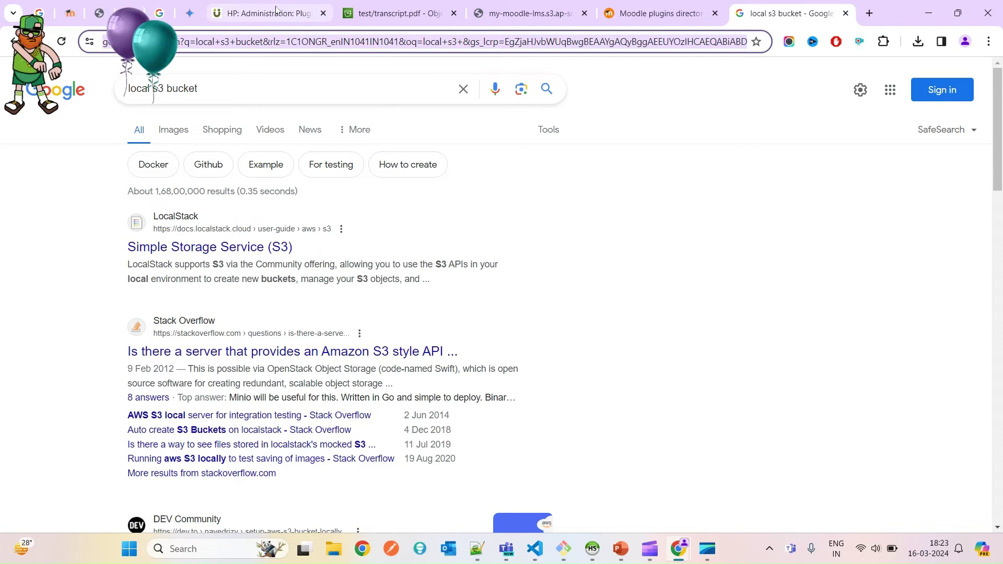
{"action": "type", "text": "moodle"}
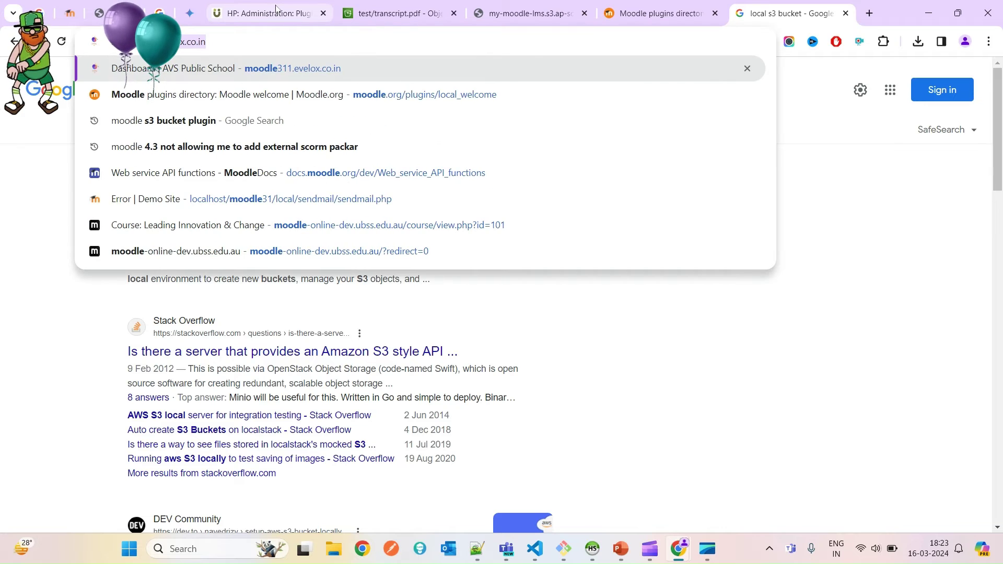
{"action": "key", "text": "Delete"}
{"action": "key", "text": "Return"}
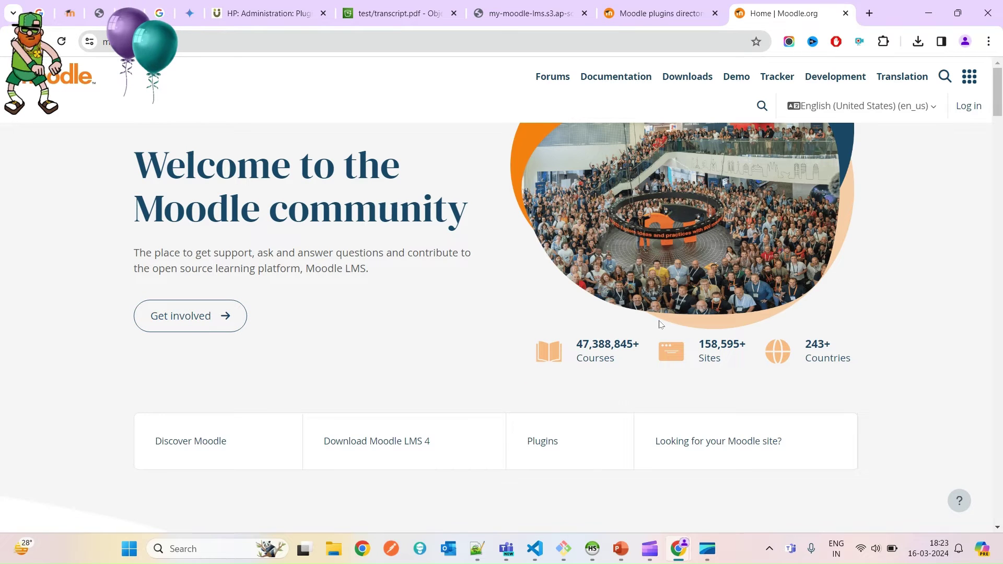
- Open the Moodle plugins directory, try the LTI category filter, then clear it
{"action": "left_click", "coordinate": [539, 444]}
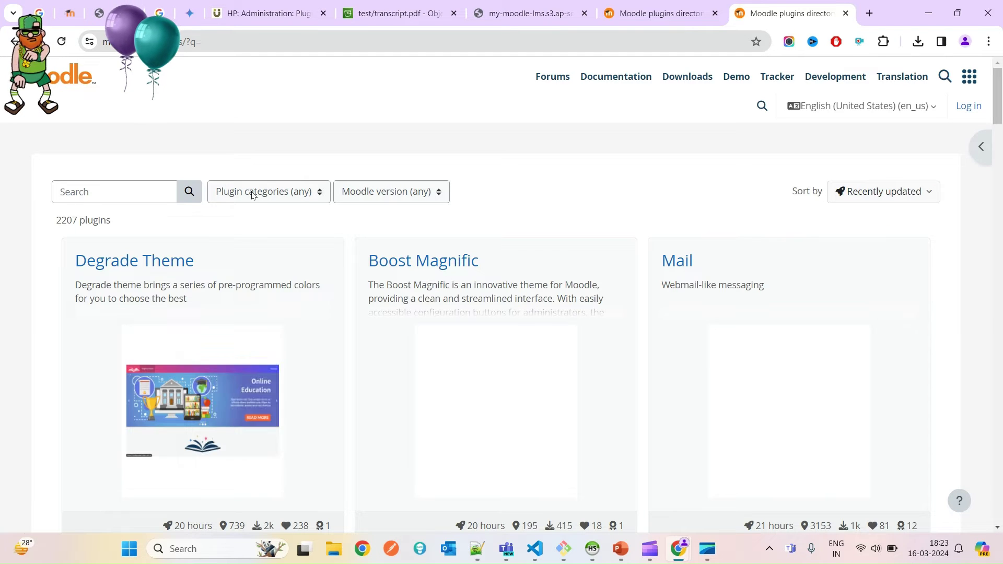
{"action": "left_click", "coordinate": [252, 194]}
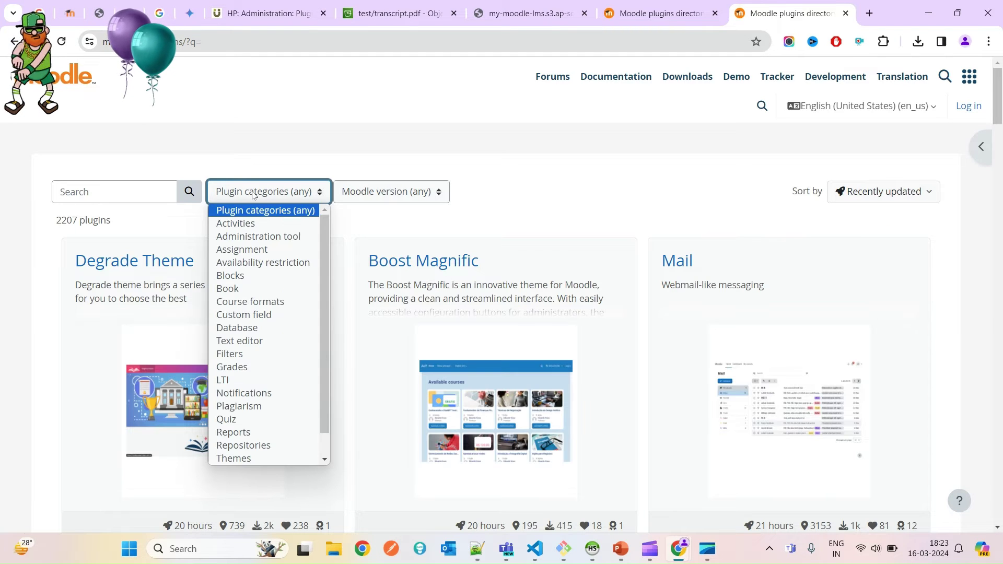
{"action": "key", "text": "l"}
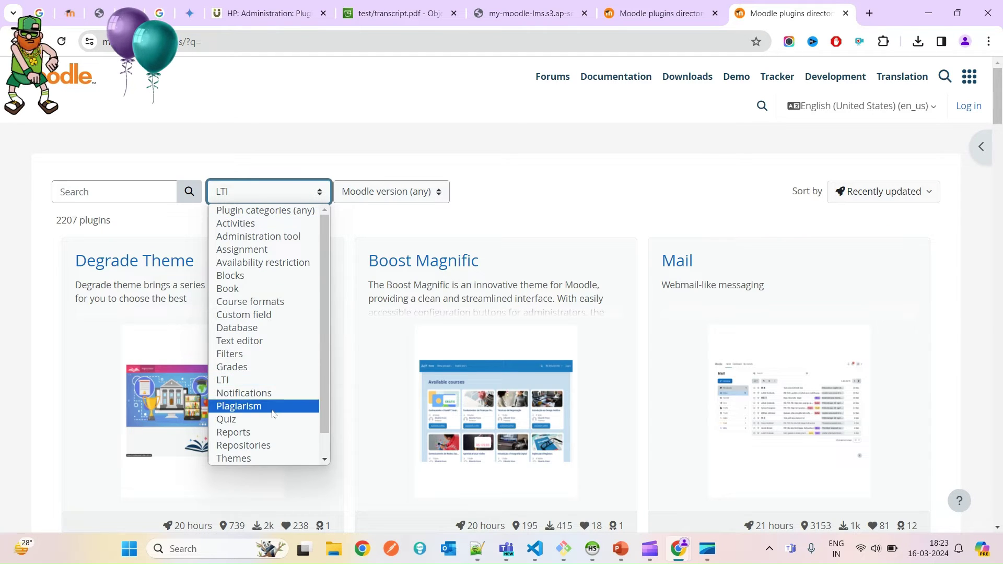
{"action": "scroll", "coordinate": [268, 376], "scroll_direction": "down", "scroll_amount": 2}
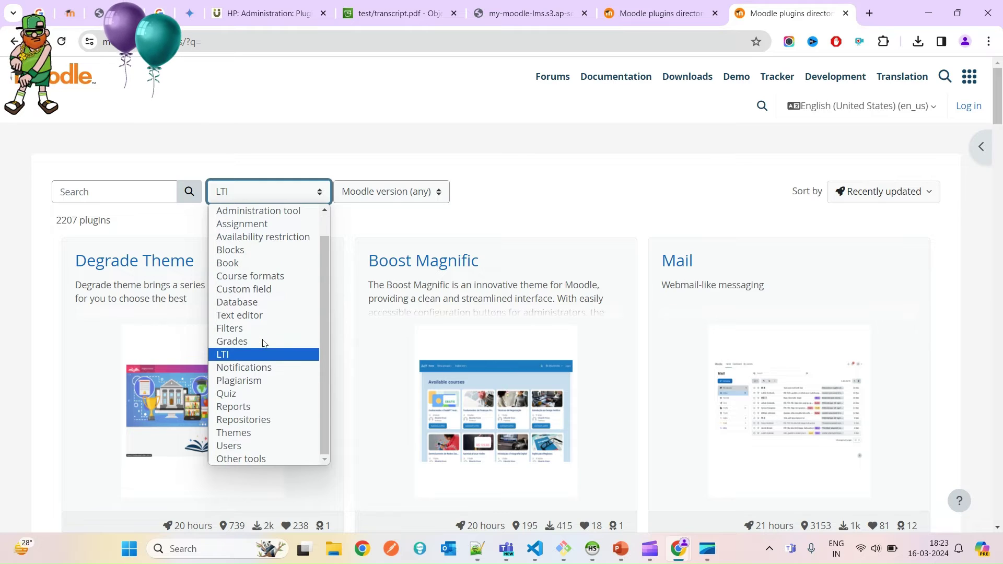
{"action": "scroll", "coordinate": [264, 350], "scroll_direction": "up", "scroll_amount": 2}
{"action": "left_click", "coordinate": [141, 199]}
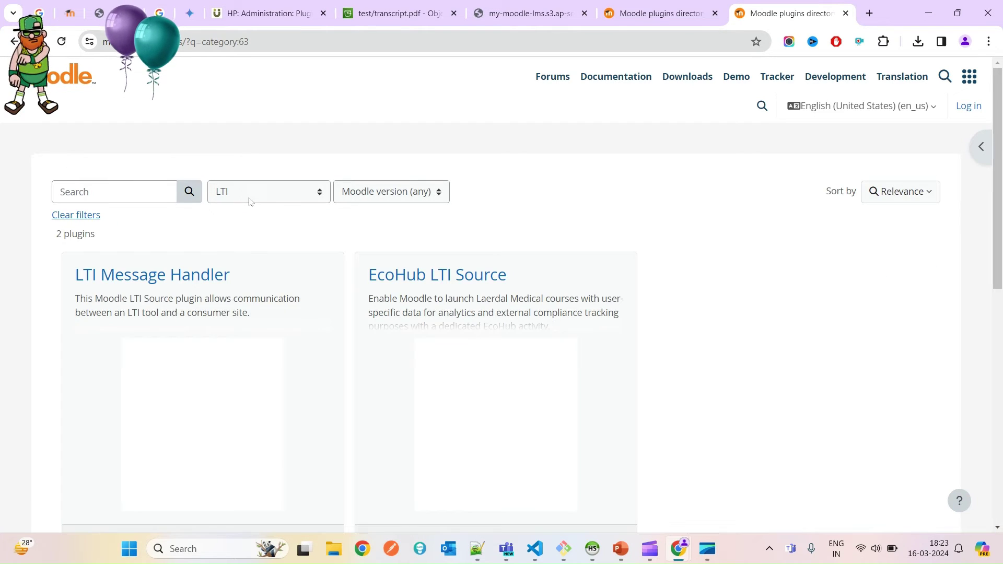
{"action": "left_click", "coordinate": [248, 201]}
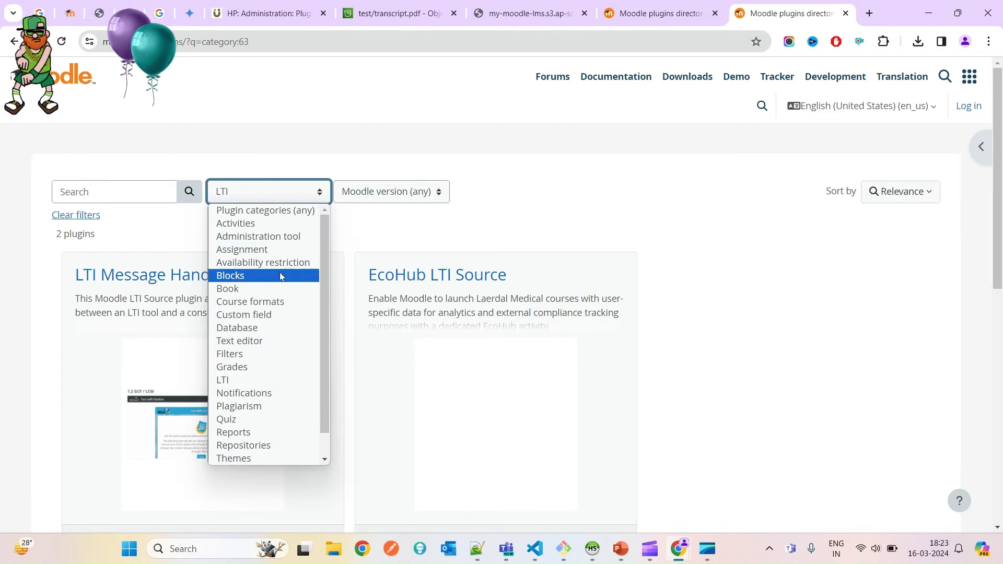
{"action": "left_click", "coordinate": [274, 211]}
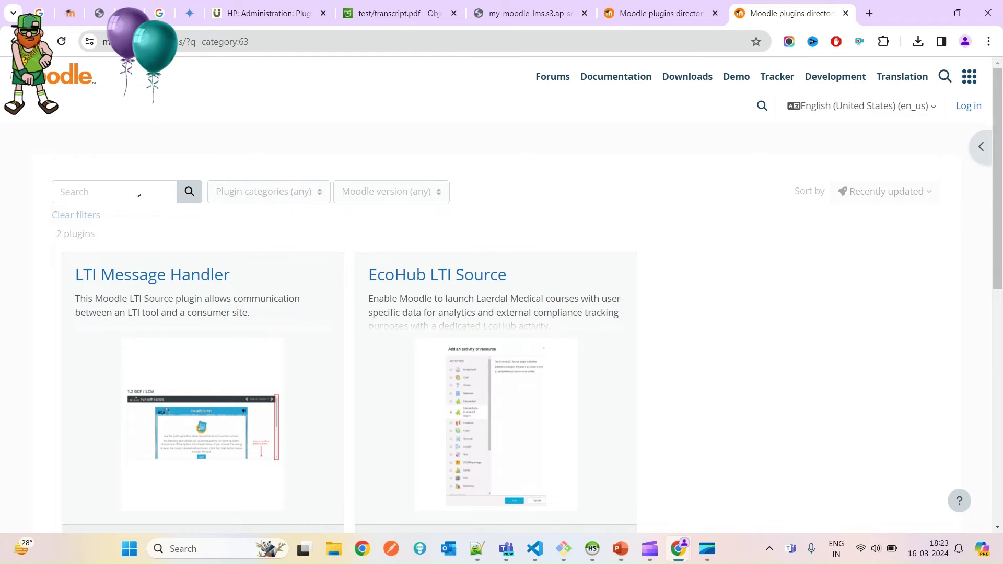
- Search the plugins directory for 's3' to list the 33 matching plugins
{"action": "left_click", "coordinate": [136, 189]}
{"action": "type", "text": "s3"}
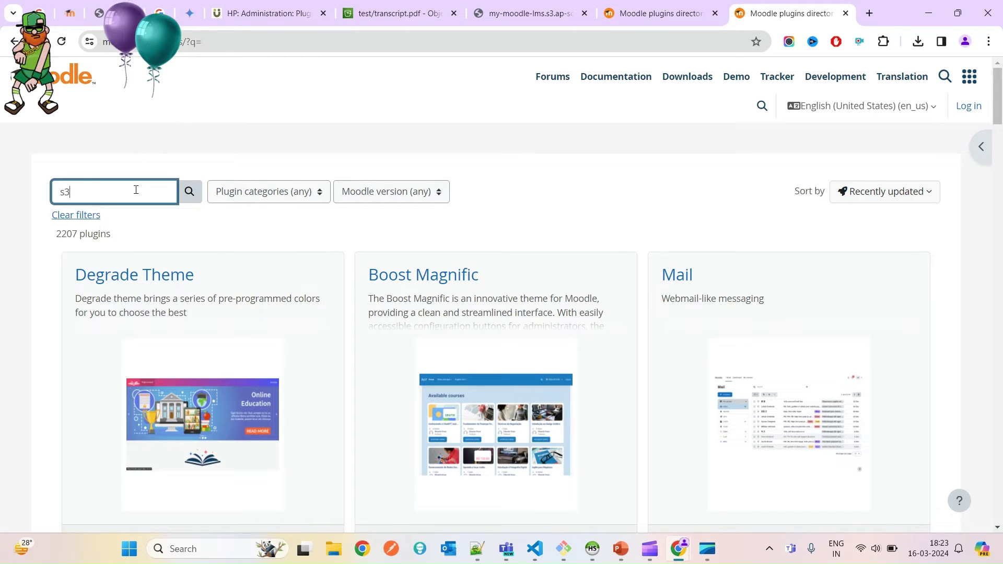
{"action": "left_click", "coordinate": [190, 193]}
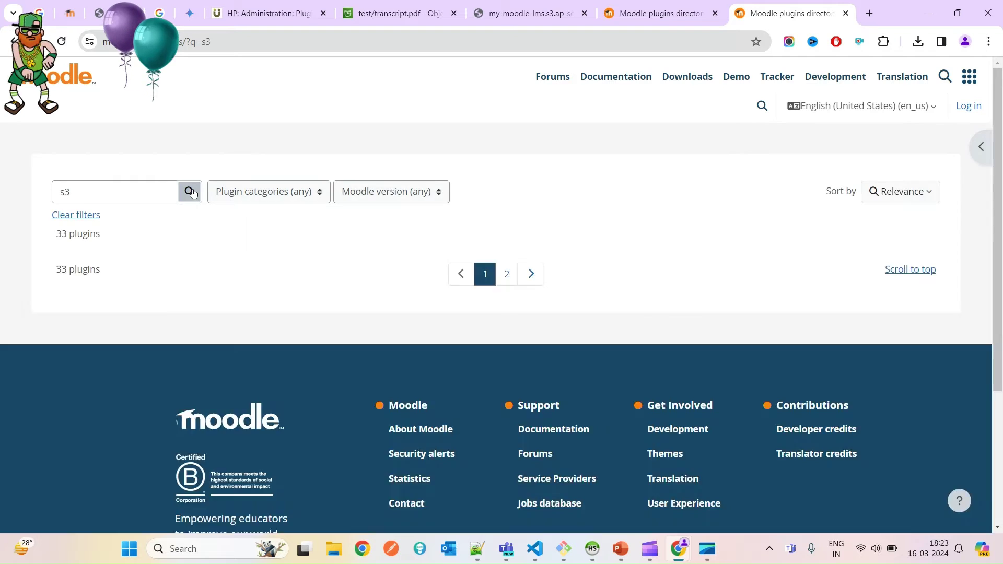
{"action": "scroll", "coordinate": [284, 392], "scroll_direction": "down", "scroll_amount": 1}
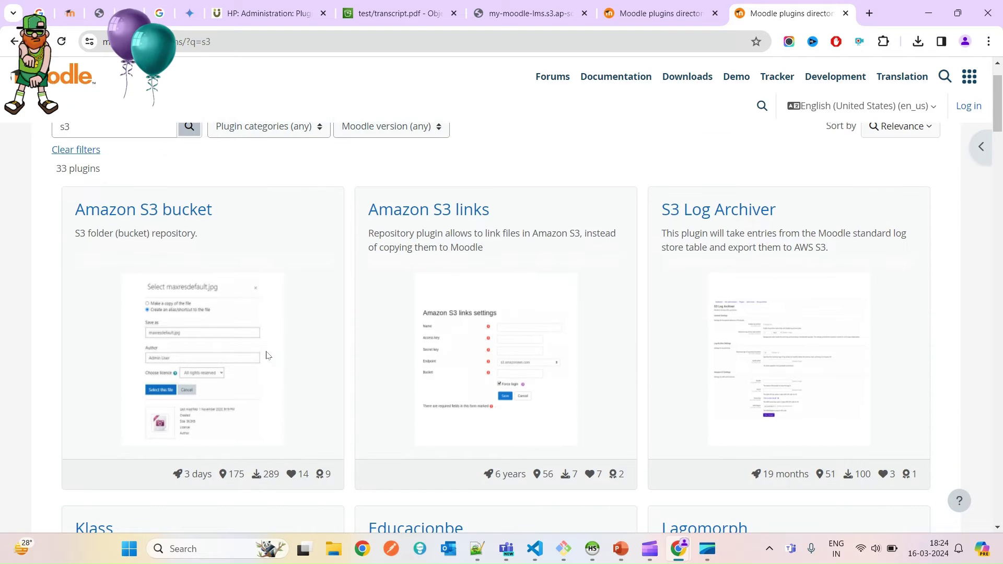
- Open the Amazon S3 bucket plugin page in a new tab and find 'local' on it
{"action": "left_click", "coordinate": [141, 211], "text": "ctrl"}
{"action": "key", "text": "ctrl+shift+Tab"}
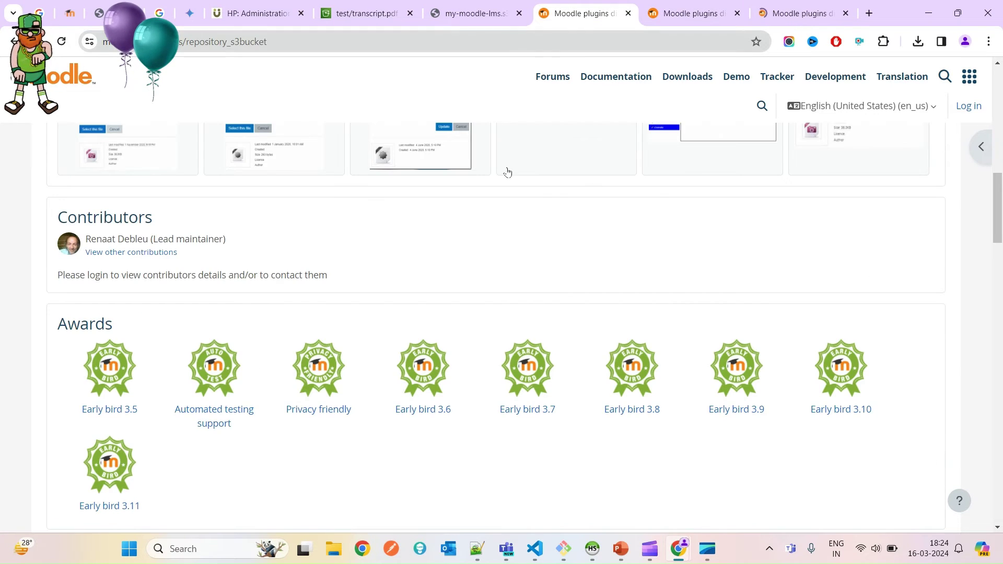
{"action": "scroll", "coordinate": [599, 278], "scroll_direction": "up", "scroll_amount": 12}
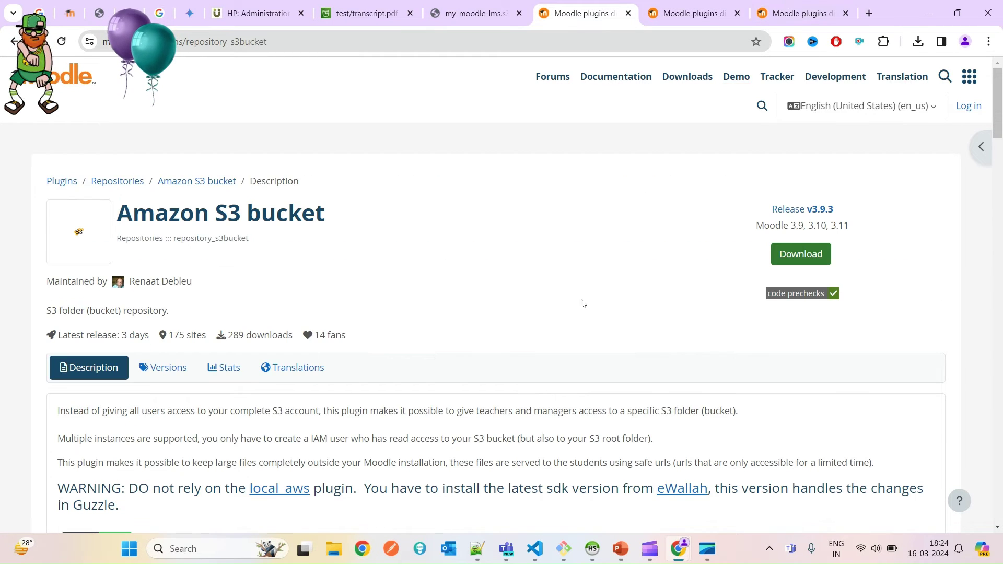
{"action": "key", "text": "ctrl+f"}
{"action": "type", "text": "local"}
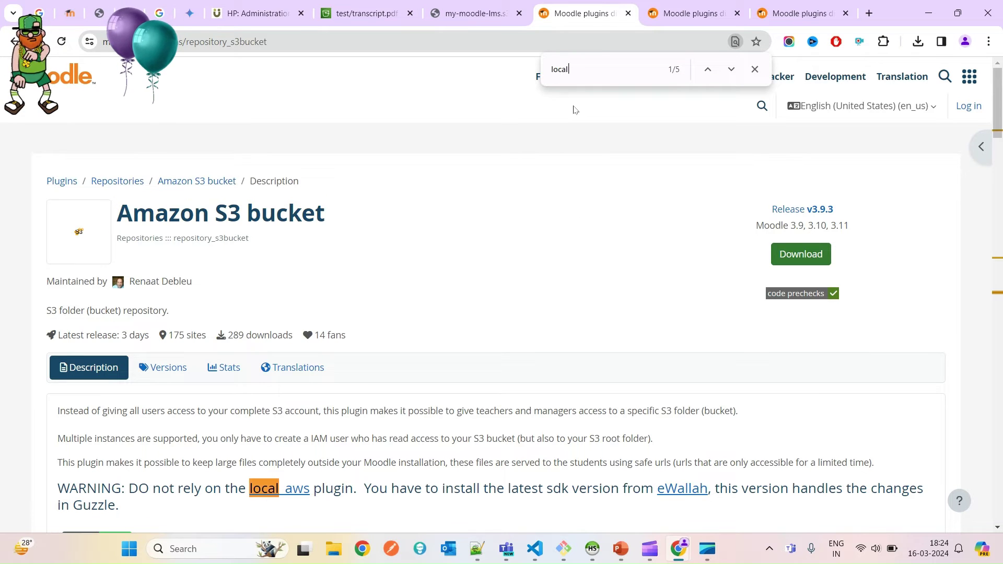
{"action": "scroll", "coordinate": [214, 408], "scroll_direction": "down", "scroll_amount": 3}
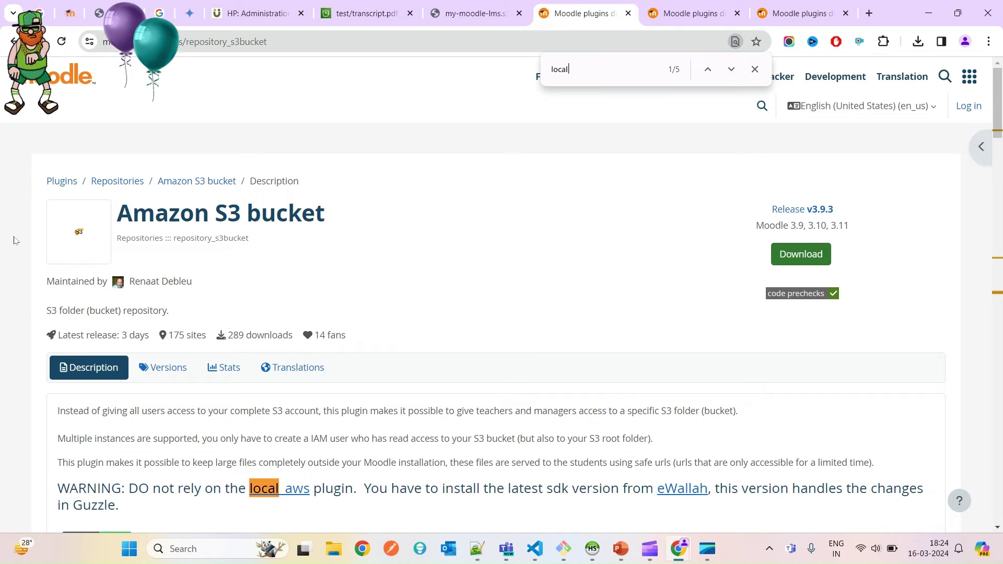
{"action": "scroll", "coordinate": [157, 344], "scroll_direction": "down", "scroll_amount": 3}
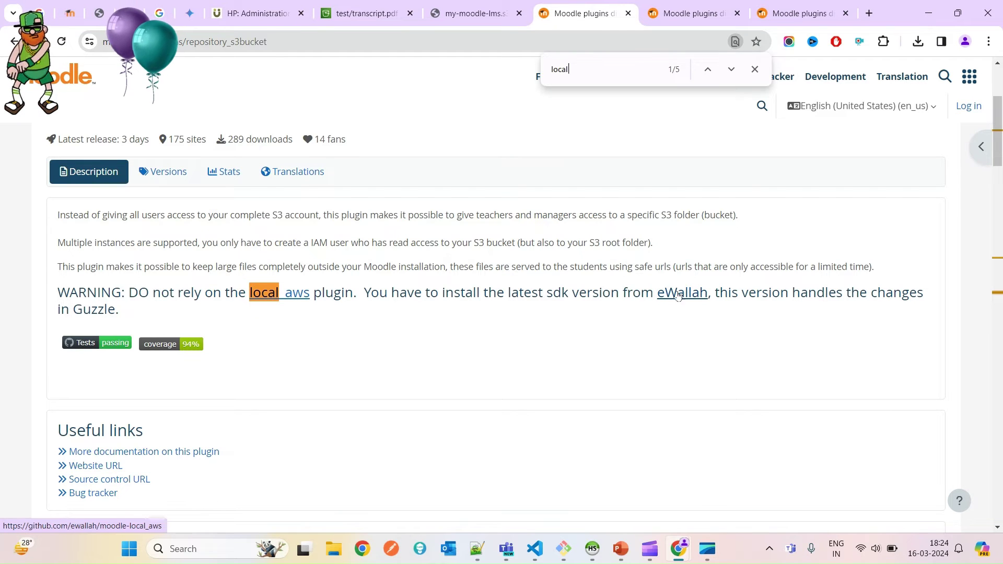
- Open the linked local_aws (Amazon's SDK for PHP) page in a new tab and review it
{"action": "middle_click", "coordinate": [272, 304]}
{"action": "left_click", "coordinate": [604, 7]}
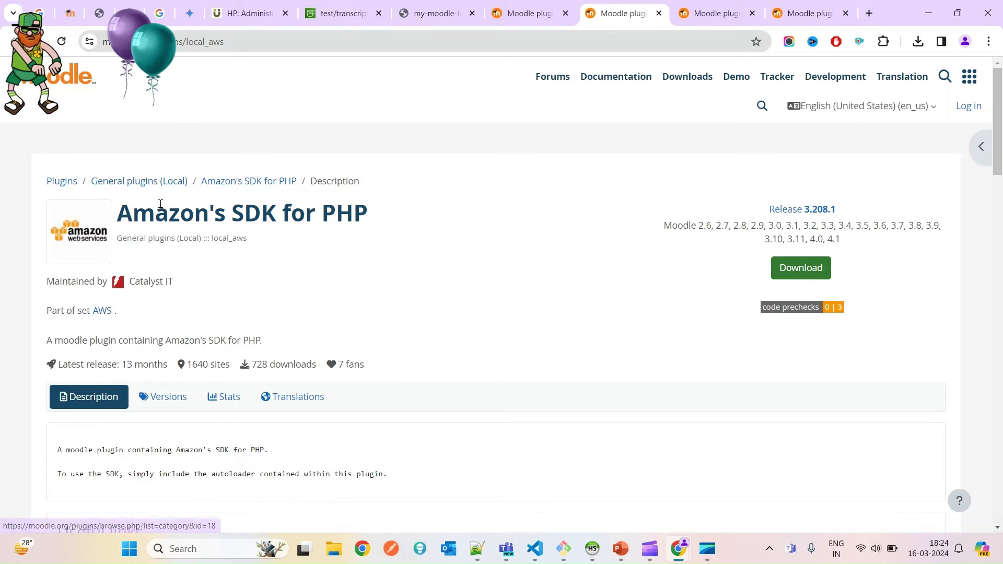
{"action": "double_click", "coordinate": [160, 204]}
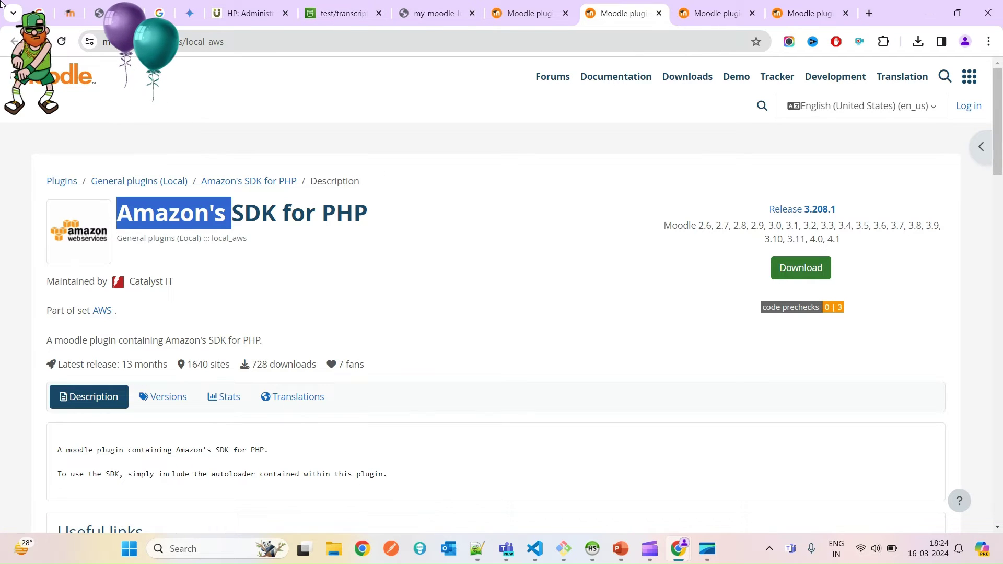
{"action": "left_click", "coordinate": [525, 12]}
{"action": "scroll", "coordinate": [407, 206], "scroll_direction": "up", "scroll_amount": 4}
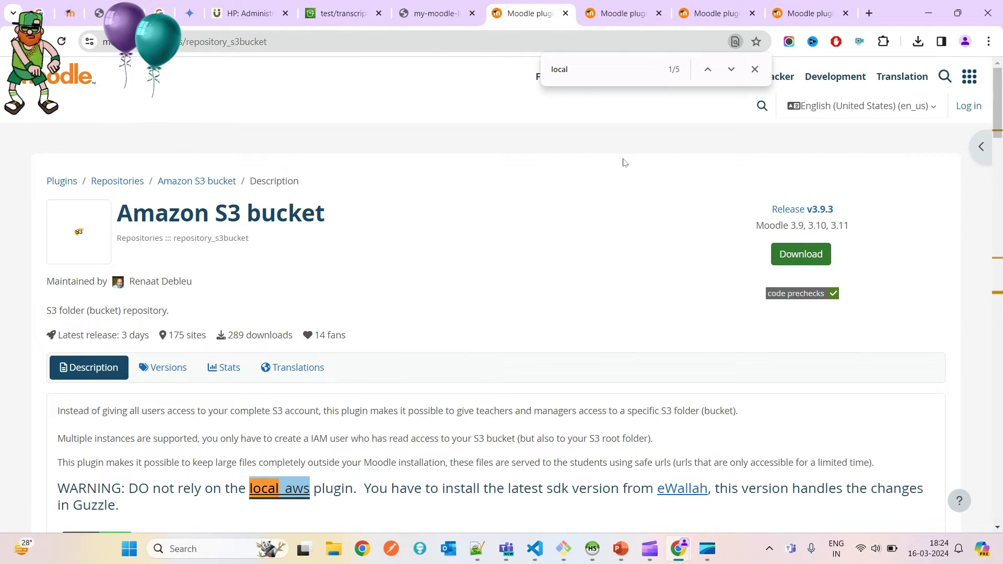
- Cycle through the plugin tabs and recheck the s3 search results
{"action": "left_click", "coordinate": [636, 4]}
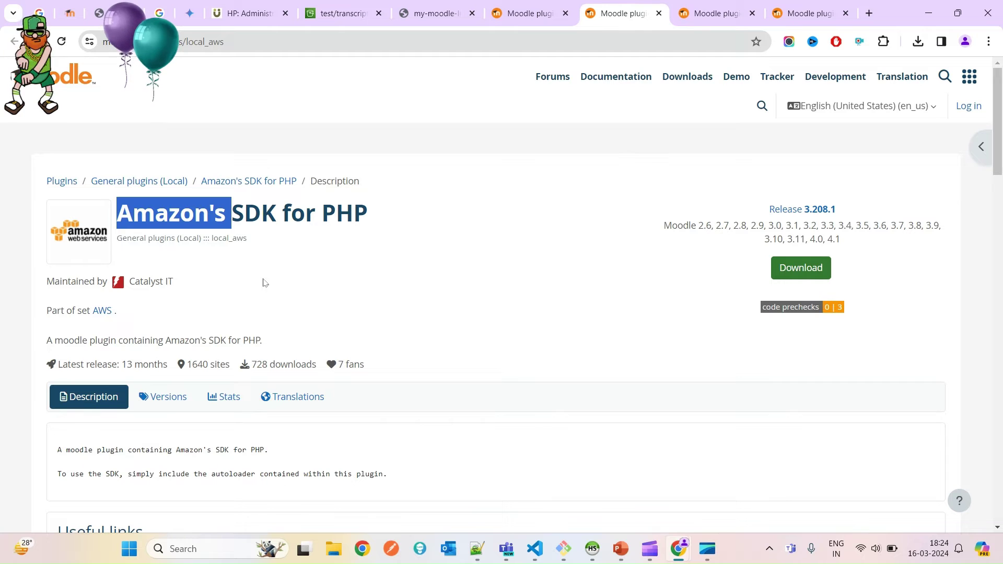
{"action": "left_click", "coordinate": [807, 4]}
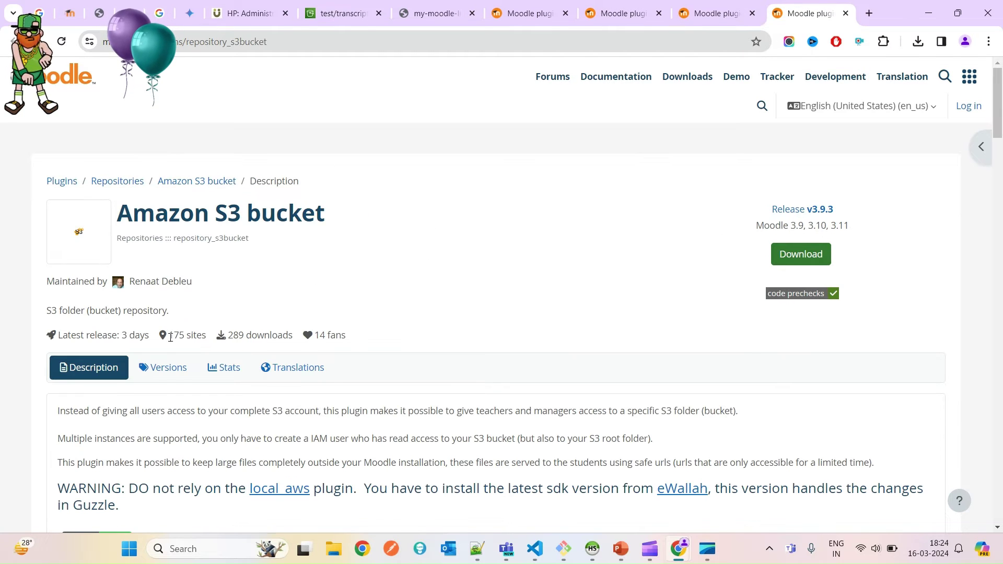
{"action": "left_click", "coordinate": [726, 4]}
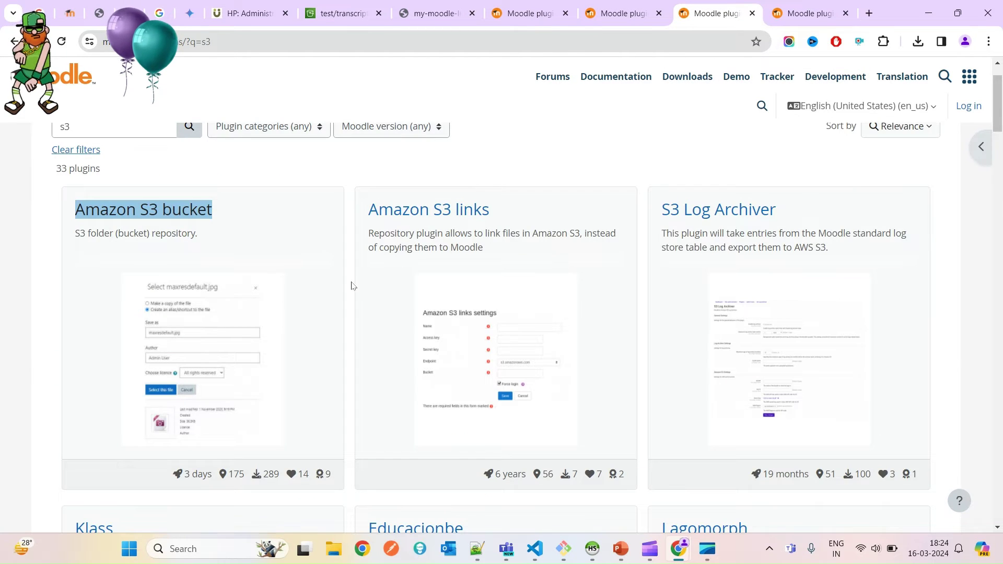
{"action": "scroll", "coordinate": [585, 262], "scroll_direction": "down", "scroll_amount": 12}
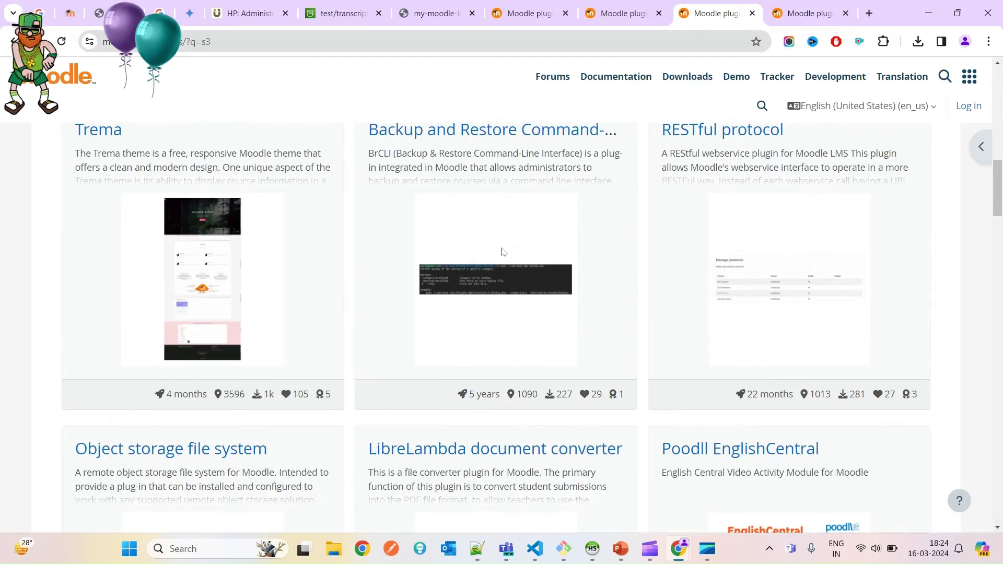
{"action": "scroll", "coordinate": [503, 252], "scroll_direction": "down", "scroll_amount": 6}
{"action": "scroll", "coordinate": [502, 252], "scroll_direction": "down", "scroll_amount": 20}
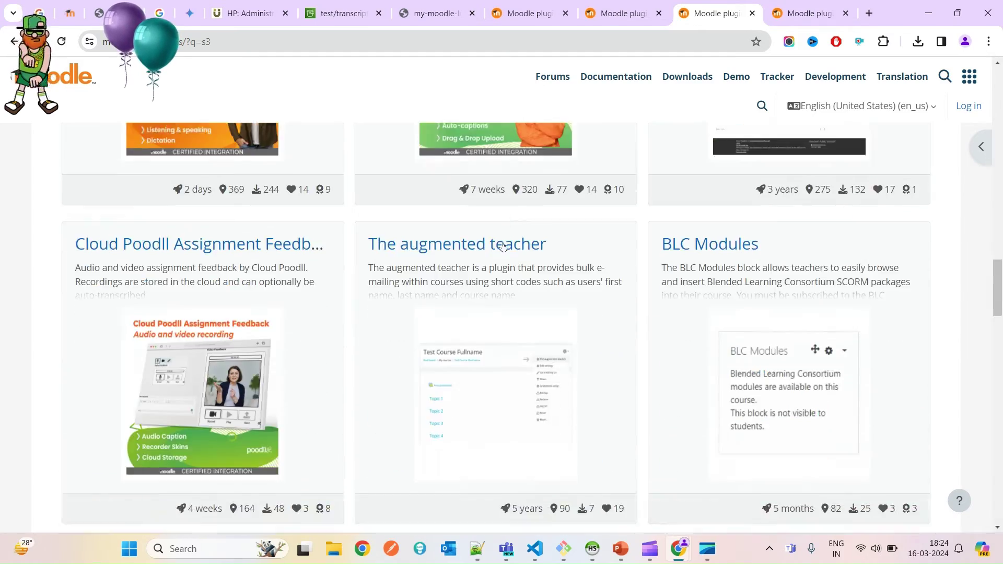
{"action": "scroll", "coordinate": [502, 245], "scroll_direction": "down", "scroll_amount": 10}
{"action": "scroll", "coordinate": [489, 276], "scroll_direction": "up", "scroll_amount": 20}
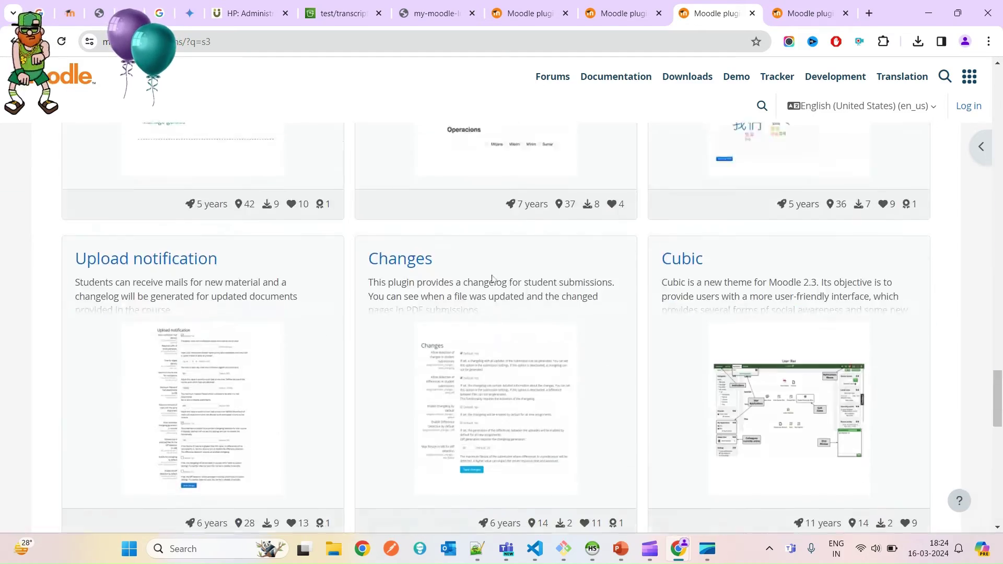
{"action": "scroll", "coordinate": [492, 277], "scroll_direction": "up", "scroll_amount": 10}
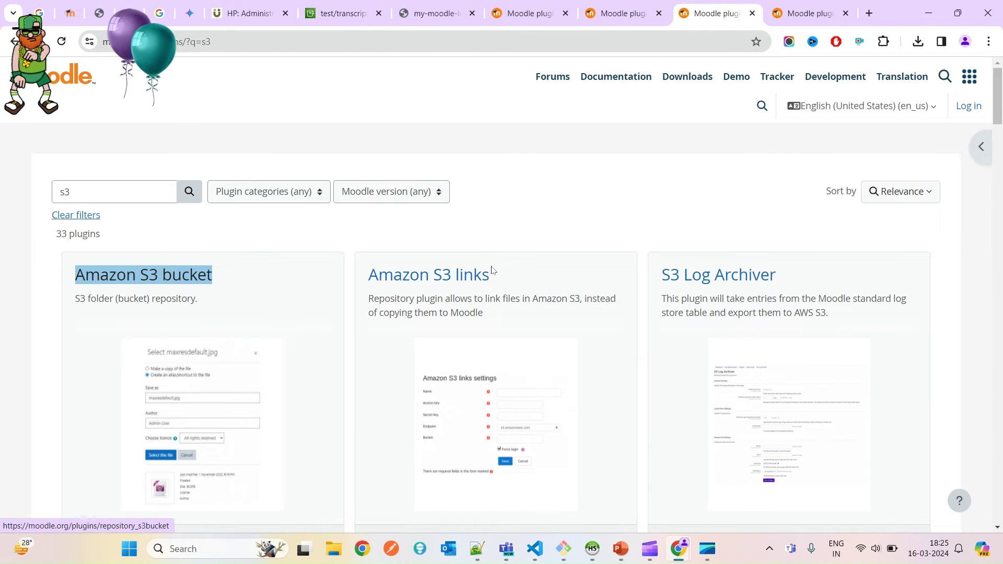
- Reopen the Amazon S3 bucket plugin page and its local_aws link
{"action": "left_click", "coordinate": [203, 286]}
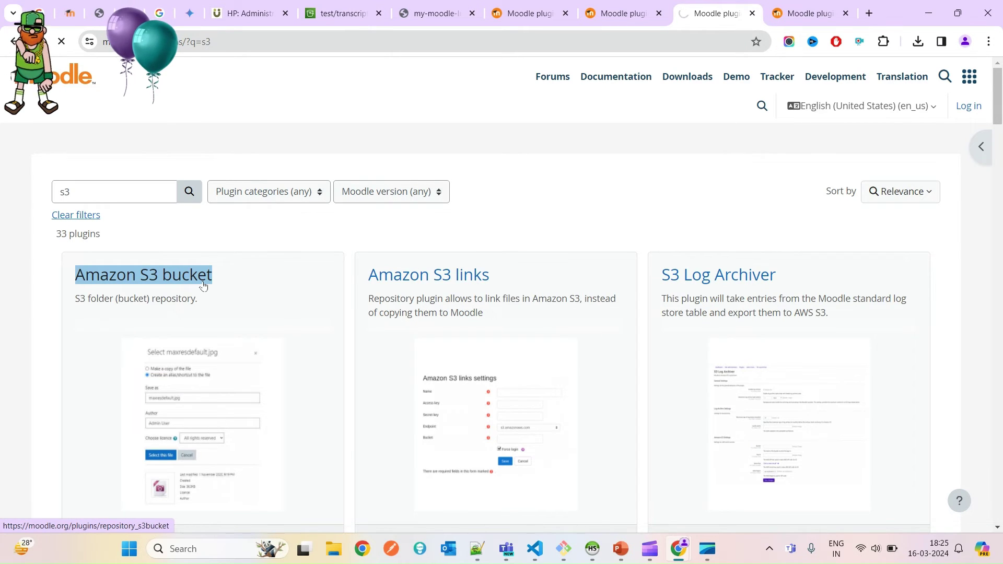
{"action": "scroll", "coordinate": [206, 293], "scroll_direction": "down", "scroll_amount": 5}
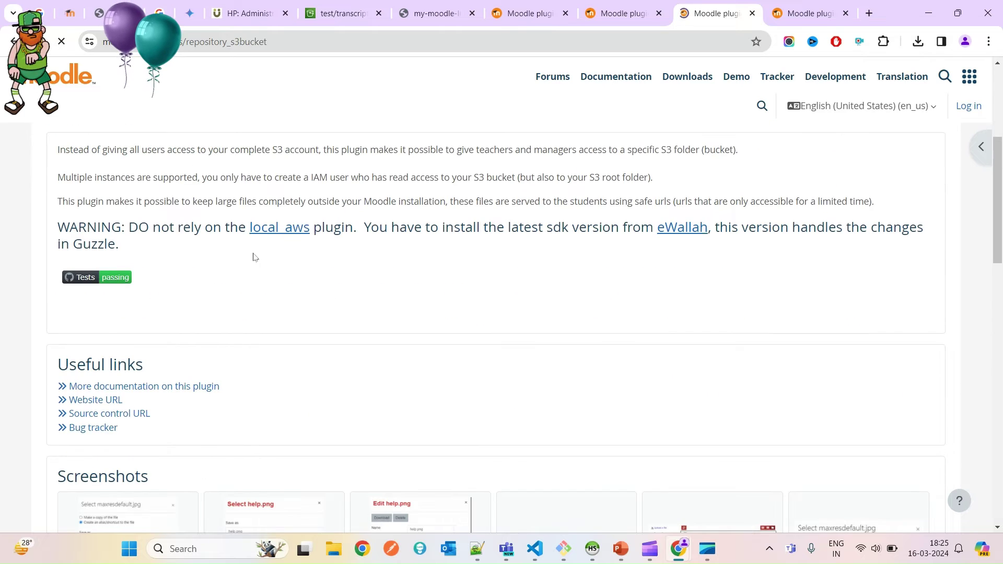
{"action": "double_click", "coordinate": [293, 237]}
{"action": "left_click", "coordinate": [291, 238]}
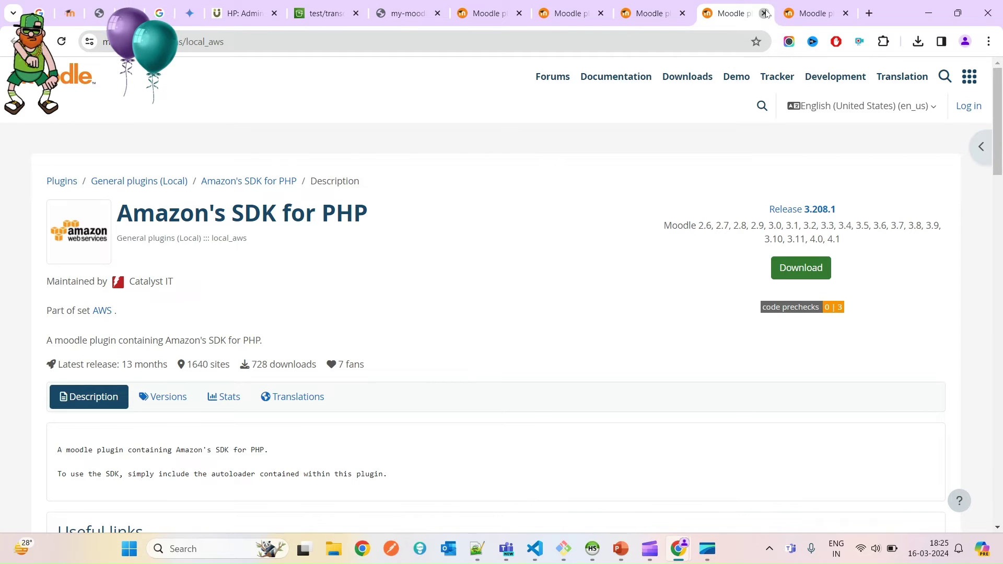
- Close the local_aws, leftover and duplicate Amazon S3 bucket tabs
{"action": "left_click", "coordinate": [763, 13]}
{"action": "left_click", "coordinate": [764, 13]}
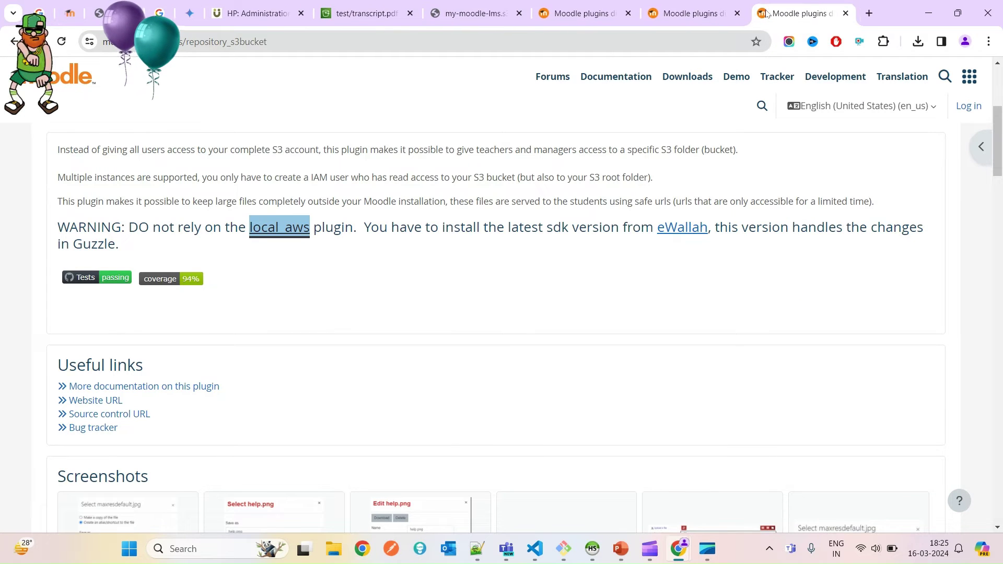
{"action": "left_click", "coordinate": [846, 13]}
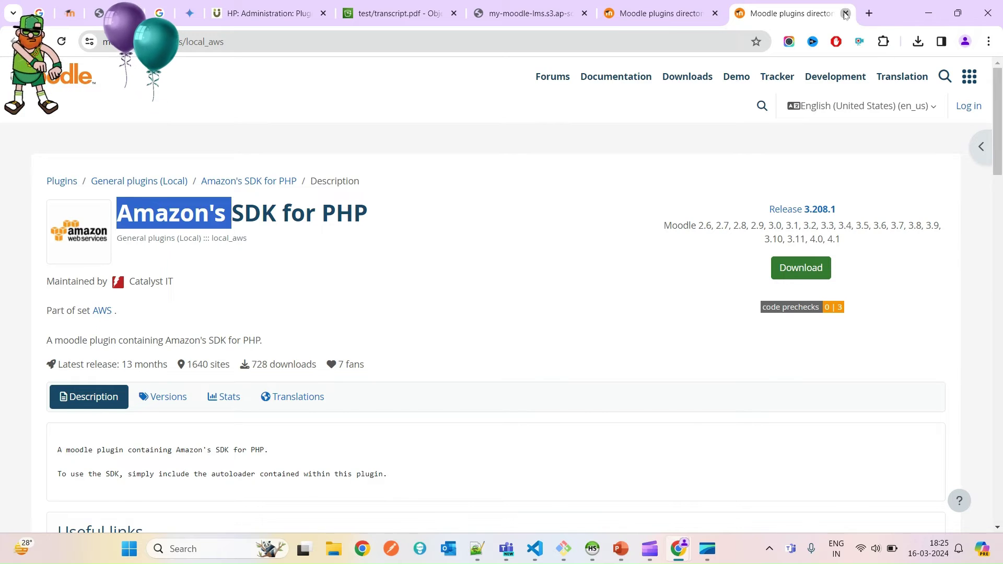
{"action": "left_click", "coordinate": [845, 13]}
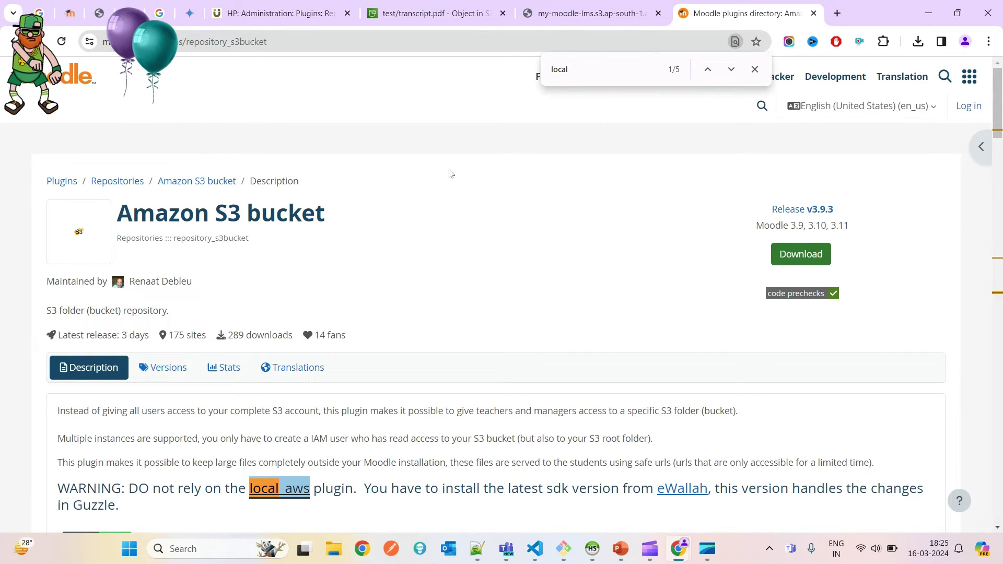
- Open the Amazon S3 bucket repository's settings and start a new repository instance
{"action": "left_click", "coordinate": [272, 4]}
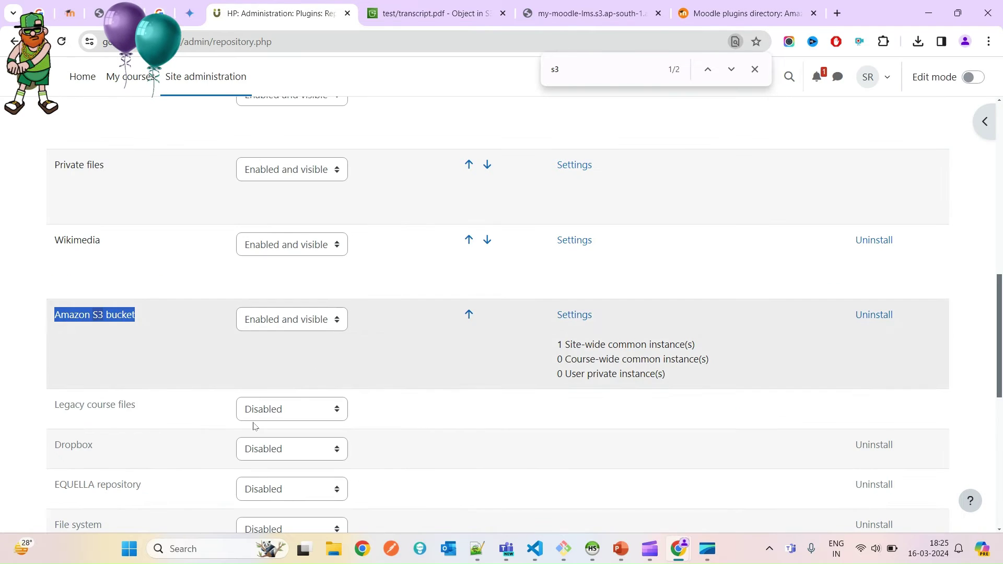
{"action": "triple_click", "coordinate": [53, 319]}
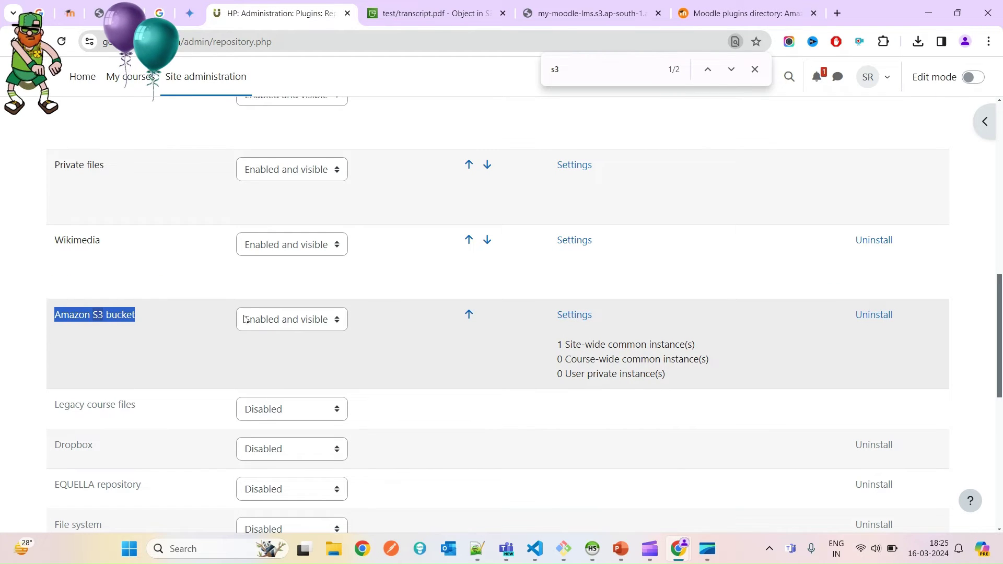
{"action": "left_click", "coordinate": [567, 315]}
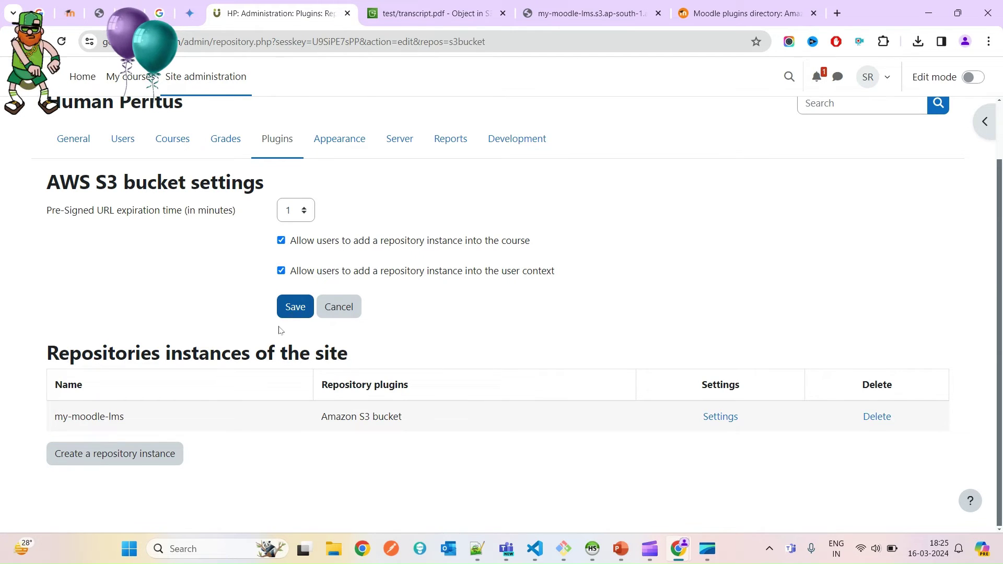
{"action": "left_click", "coordinate": [141, 462]}
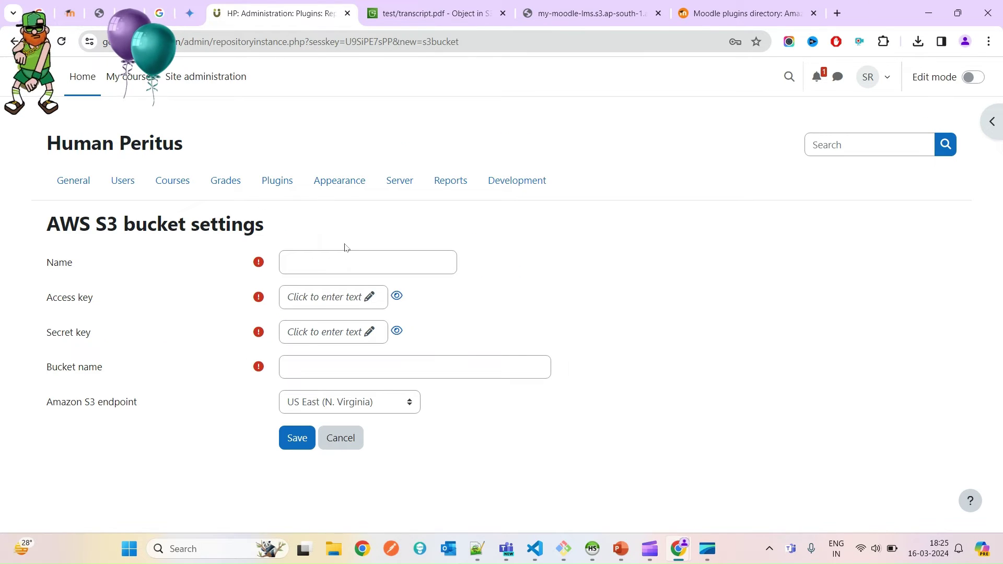
- Compare the form's Access key and Secret key fields with the transcript.pdf object details in S3
{"action": "left_click", "coordinate": [436, 13]}
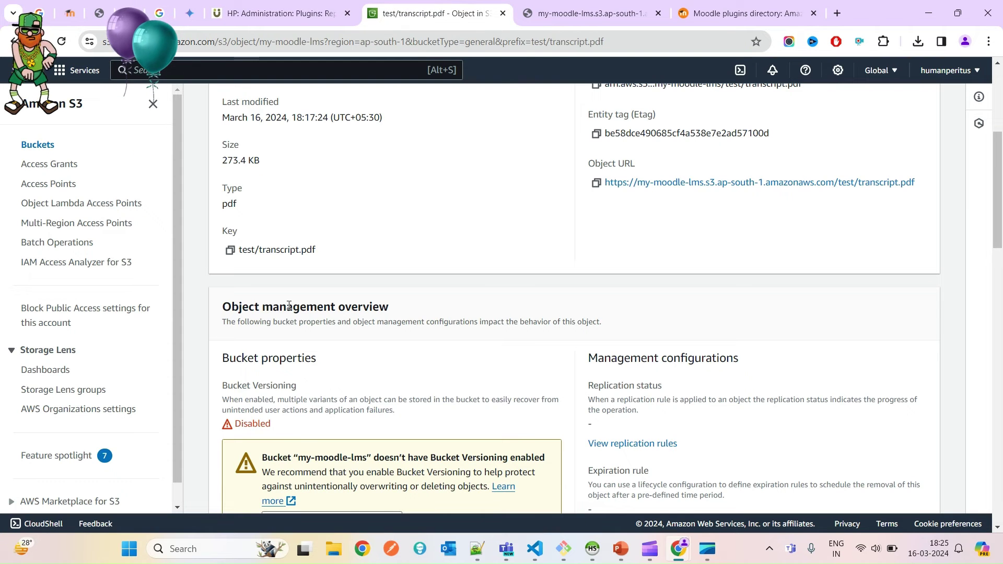
{"action": "scroll", "coordinate": [337, 209], "scroll_direction": "up", "scroll_amount": 5}
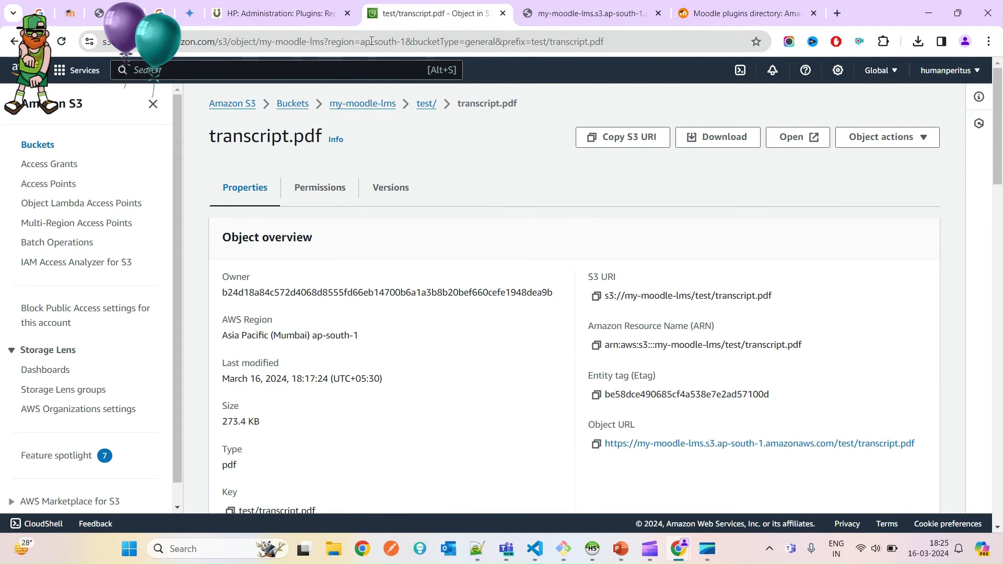
{"action": "key", "text": "ctrl+shift+Tab"}
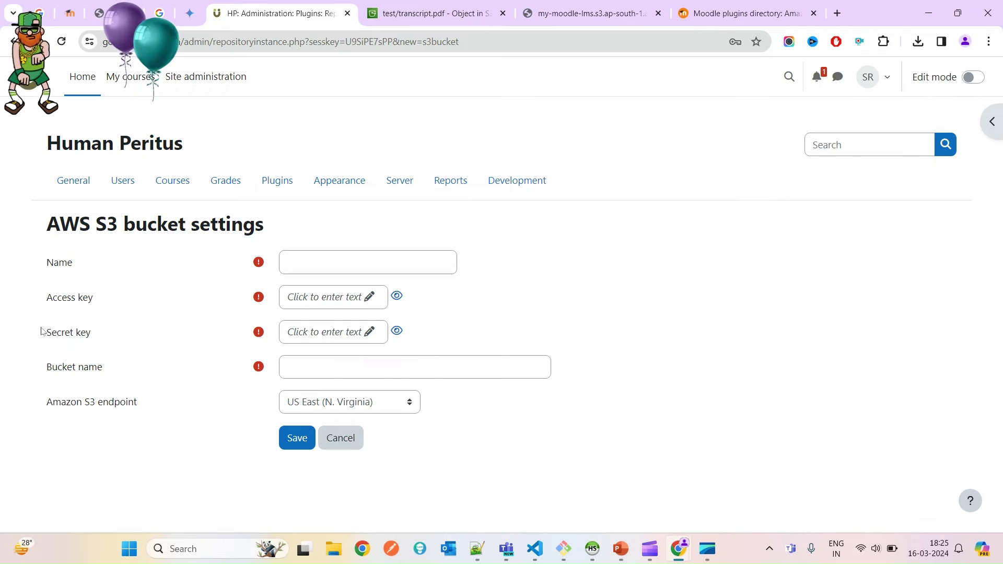
{"action": "left_click_drag", "start_coordinate": [42, 296], "coordinate": [451, 332]}
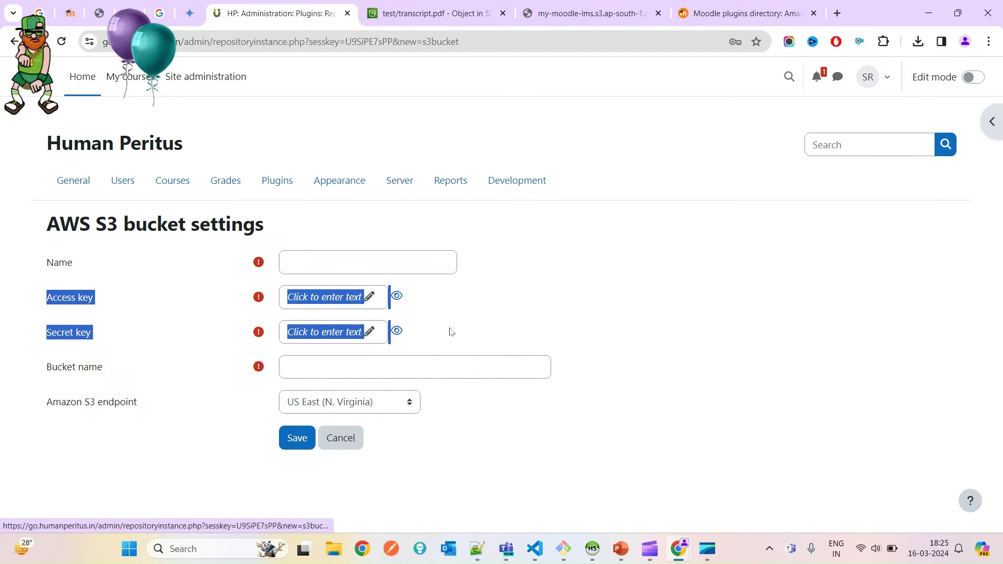
{"action": "key", "text": "ctrl+Tab"}
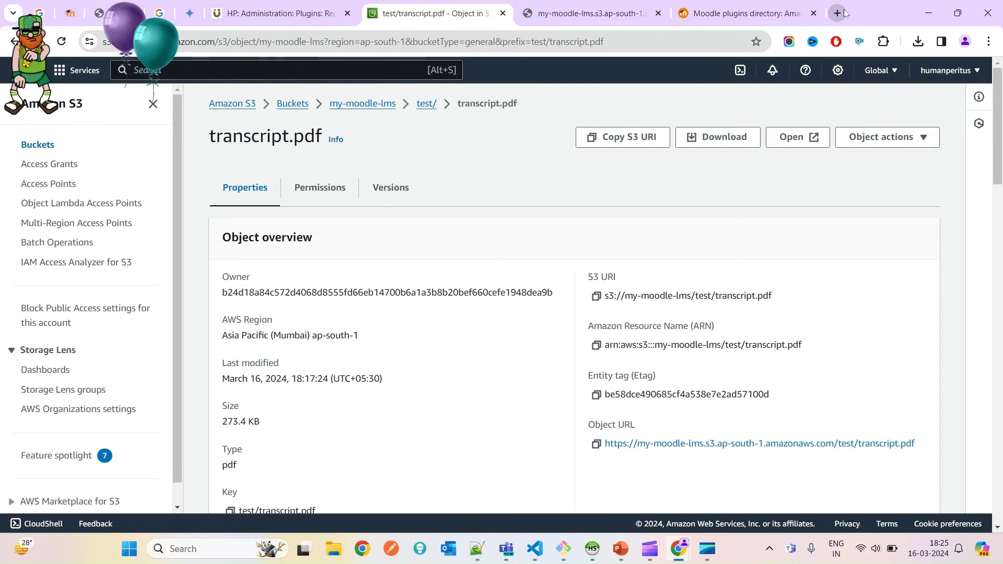
{"action": "left_click", "coordinate": [295, 5]}
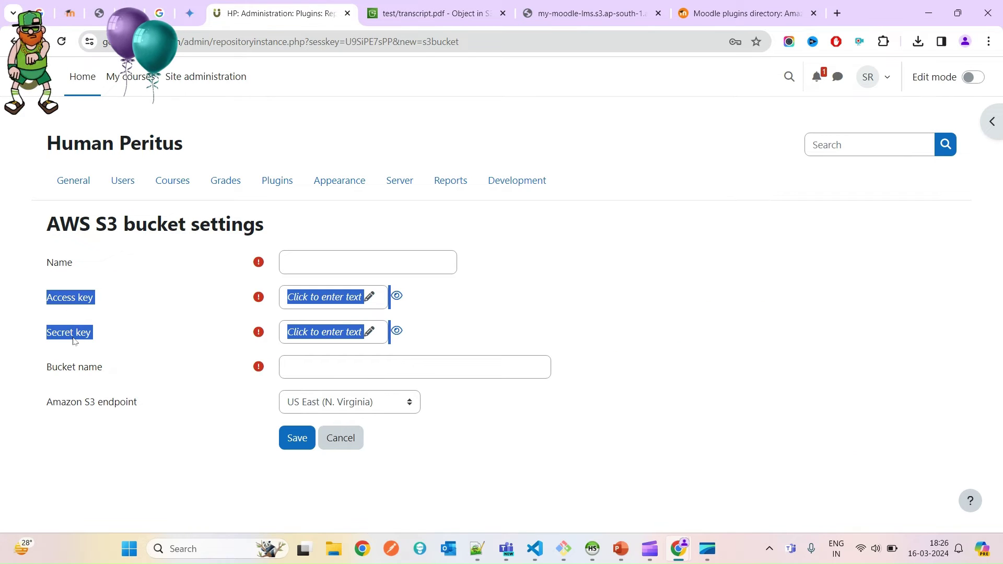
- Cancel the new repository instance form without creating an instance
{"action": "left_click", "coordinate": [337, 267]}
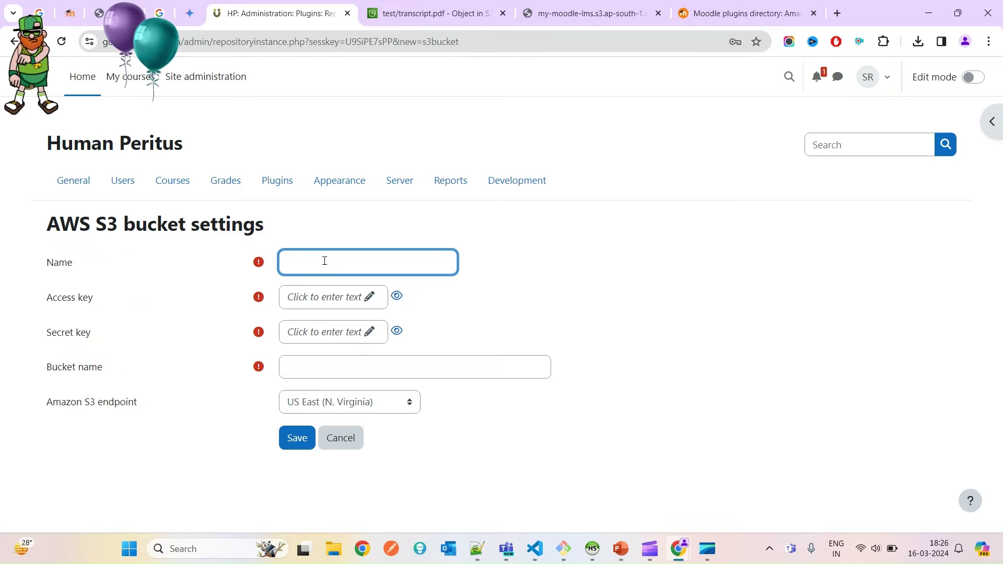
{"action": "left_click", "coordinate": [314, 361]}
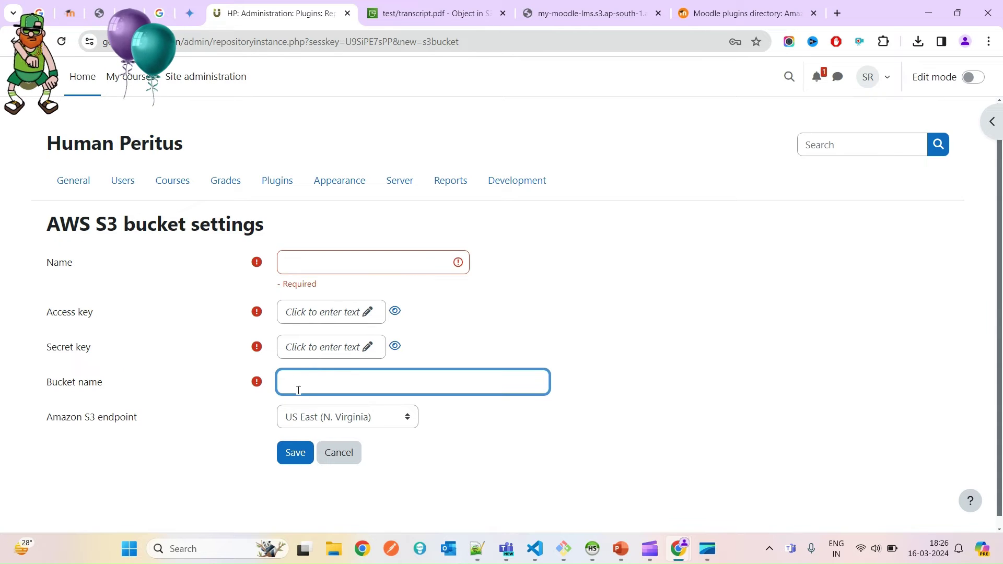
{"action": "left_click", "coordinate": [337, 451]}
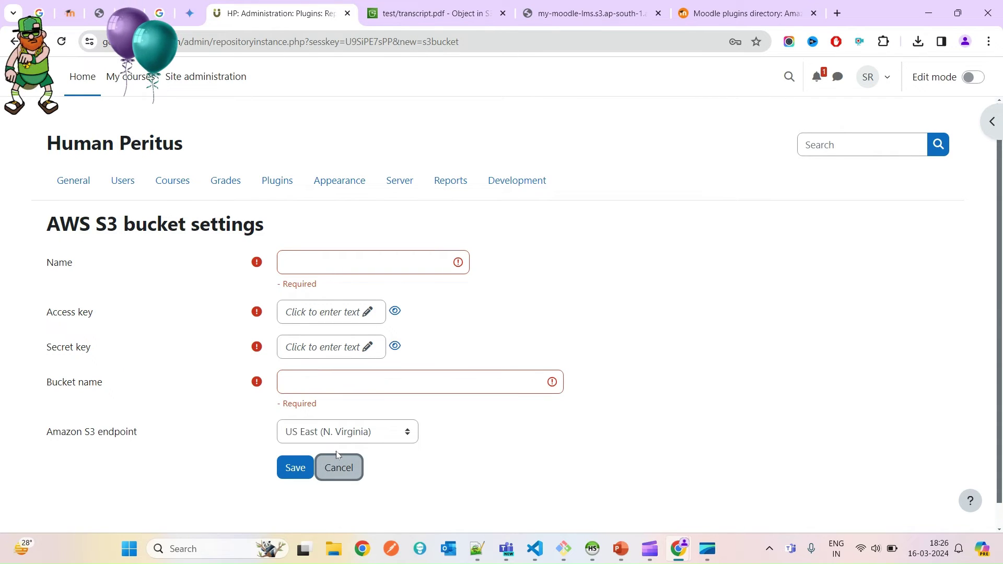
{"action": "left_click", "coordinate": [343, 467]}
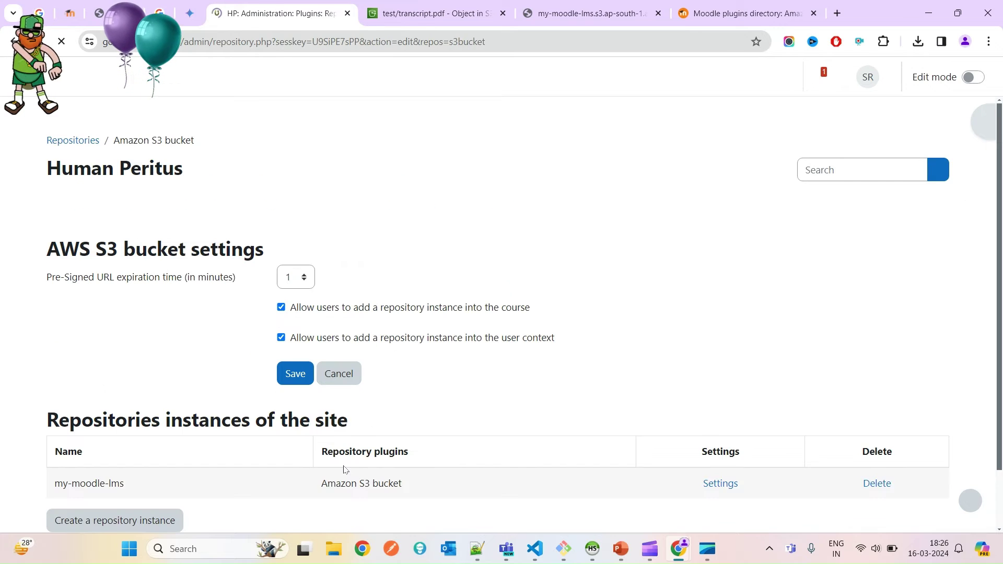
- Rename the repository instance from my-moodle-lms to 'S3 Bucket'
{"action": "scroll", "coordinate": [479, 403], "scroll_direction": "down", "scroll_amount": 1}
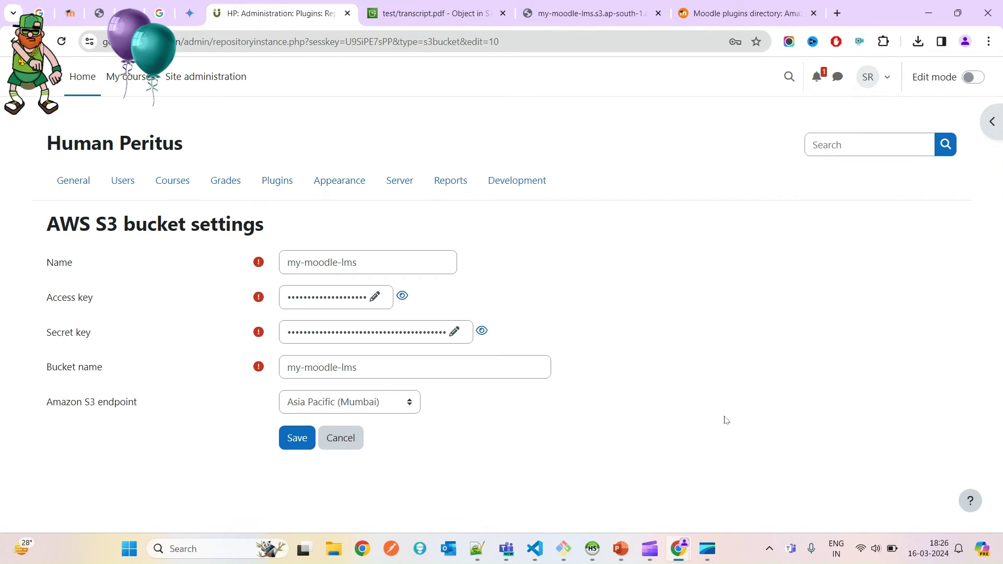
{"action": "triple_click", "coordinate": [320, 263]}
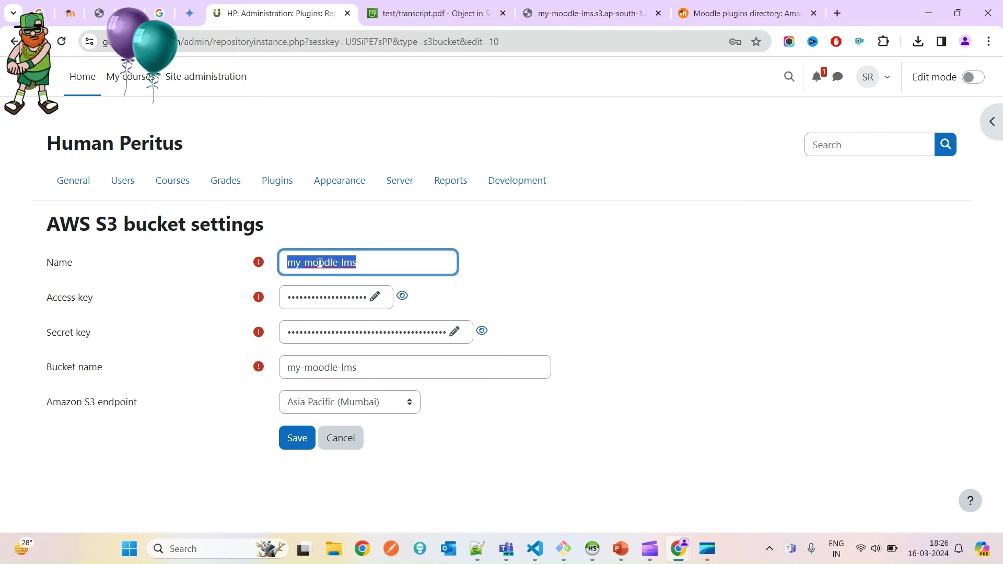
{"action": "triple_click", "coordinate": [327, 268]}
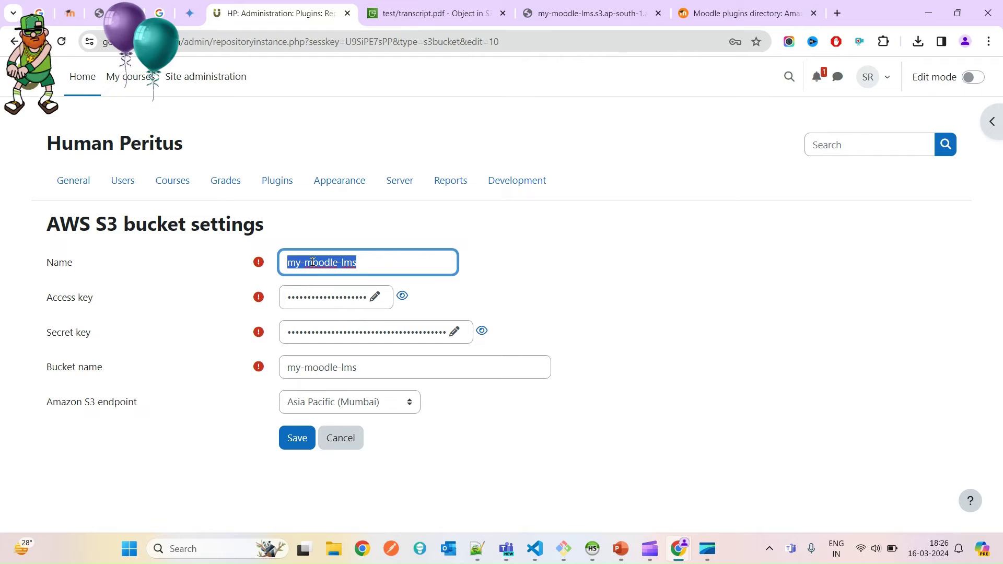
{"action": "left_click_drag", "start_coordinate": [123, 230], "coordinate": [138, 221]}
{"action": "key", "text": "ctrl+c"}
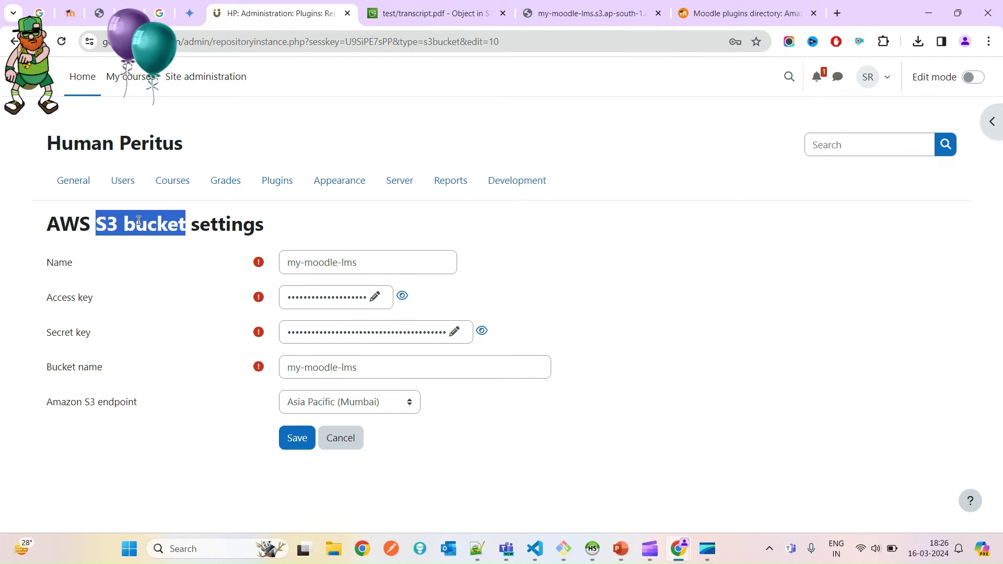
{"action": "triple_click", "coordinate": [346, 262]}
{"action": "key", "text": "ctrl+v"}
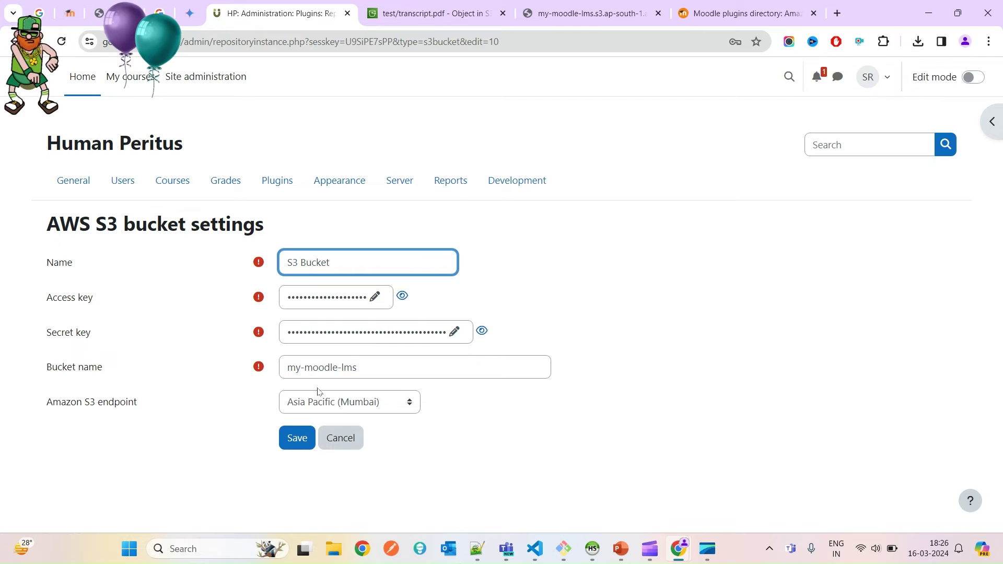
- Verify bucket name my-moodle-lms against the S3 console page and save the instance
{"action": "triple_click", "coordinate": [323, 368]}
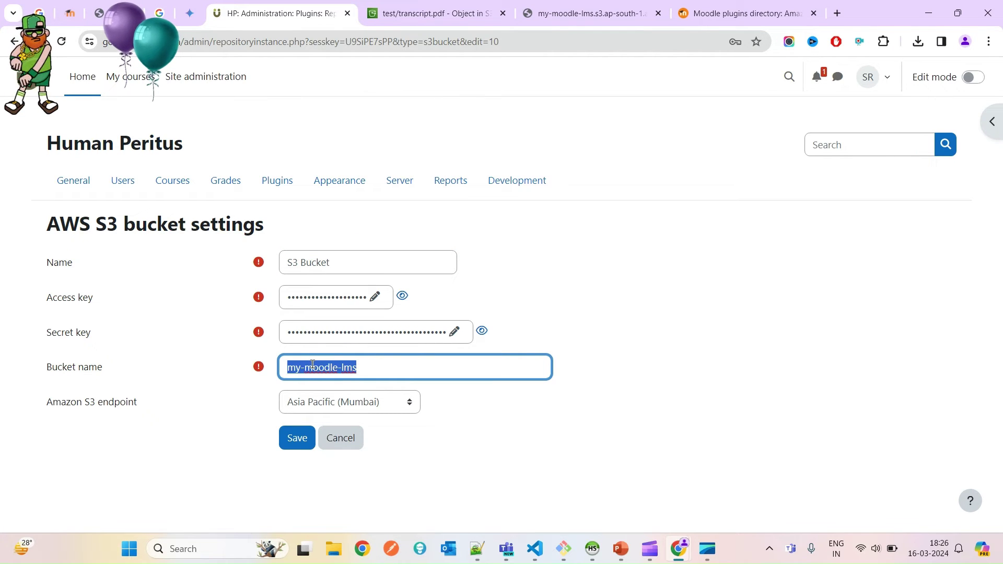
{"action": "key", "text": "ctrl+c"}
{"action": "key", "text": "ctrl+Tab"}
{"action": "key", "text": "ctrl+f"}
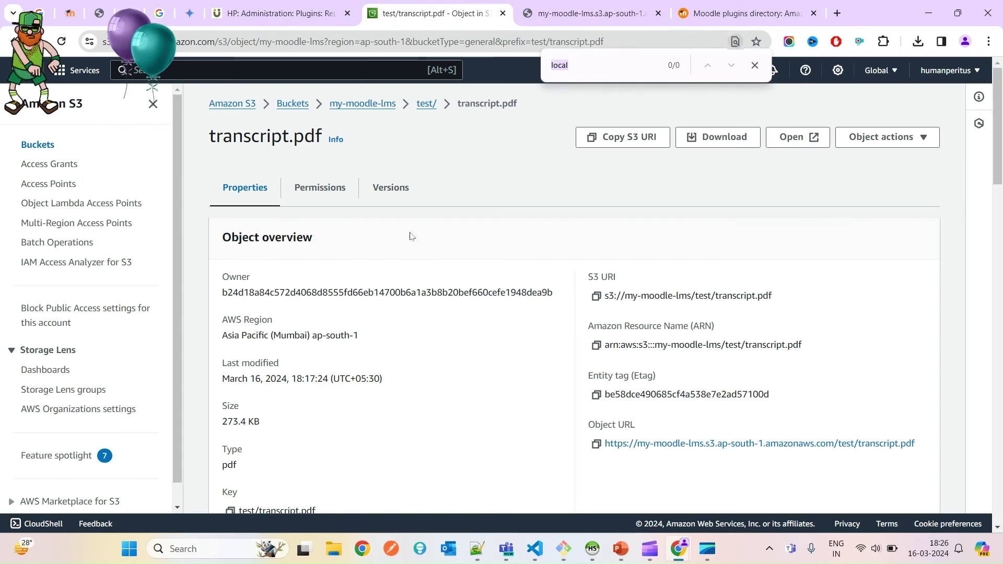
{"action": "key", "text": "ctrl+v"}
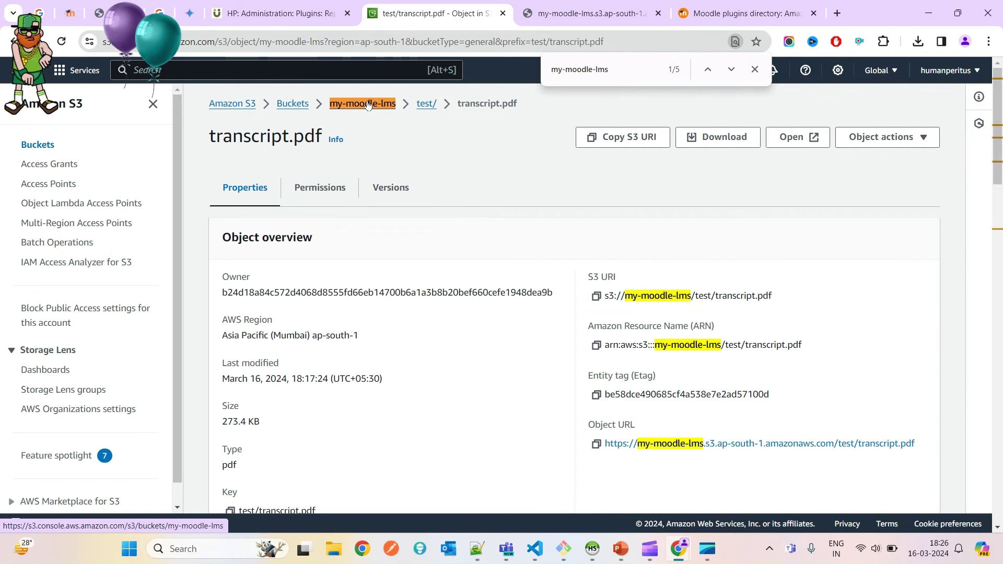
{"action": "key", "text": "ctrl+shift+Tab"}
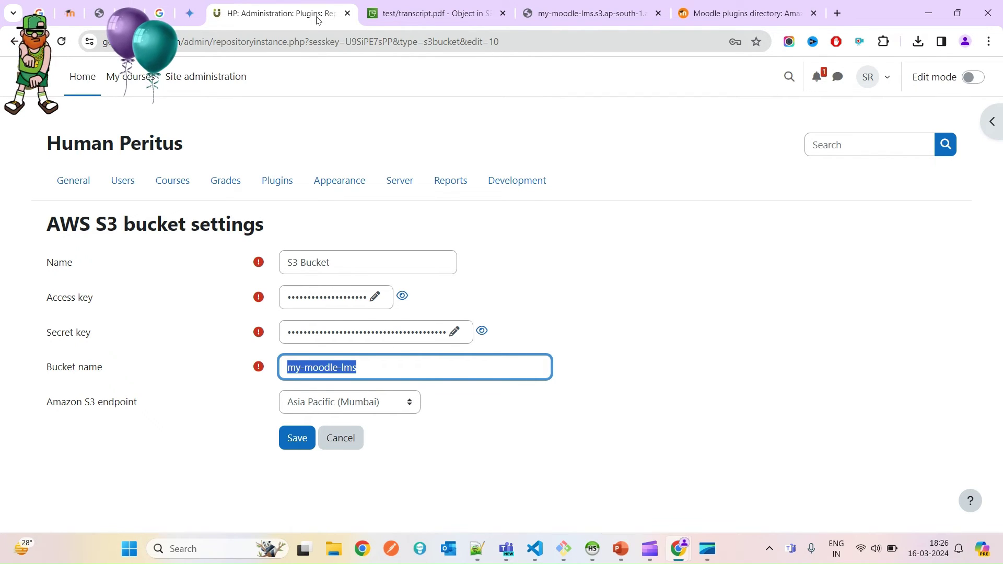
{"action": "left_click", "coordinate": [420, 4]}
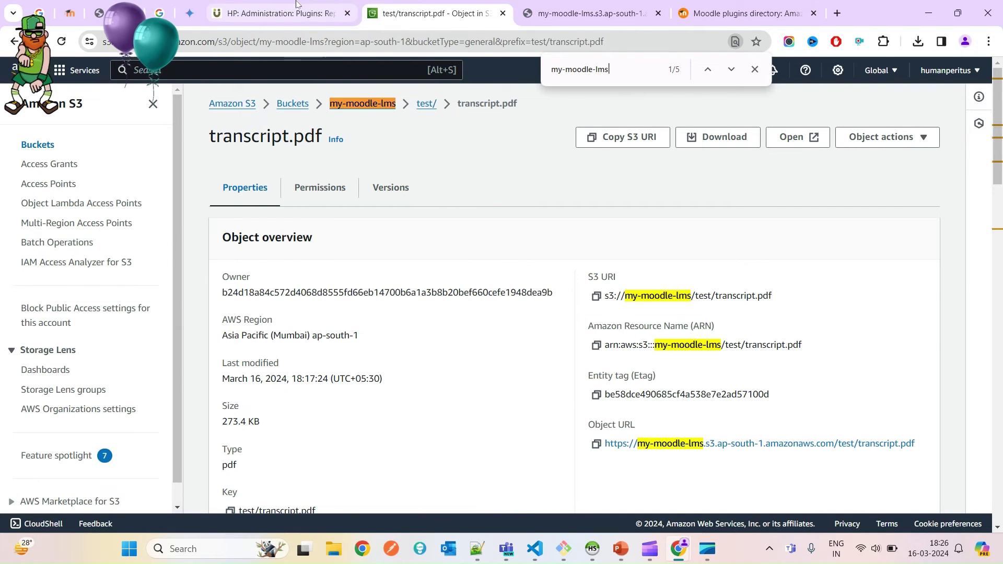
{"action": "key", "text": "ctrl+shift+Tab"}
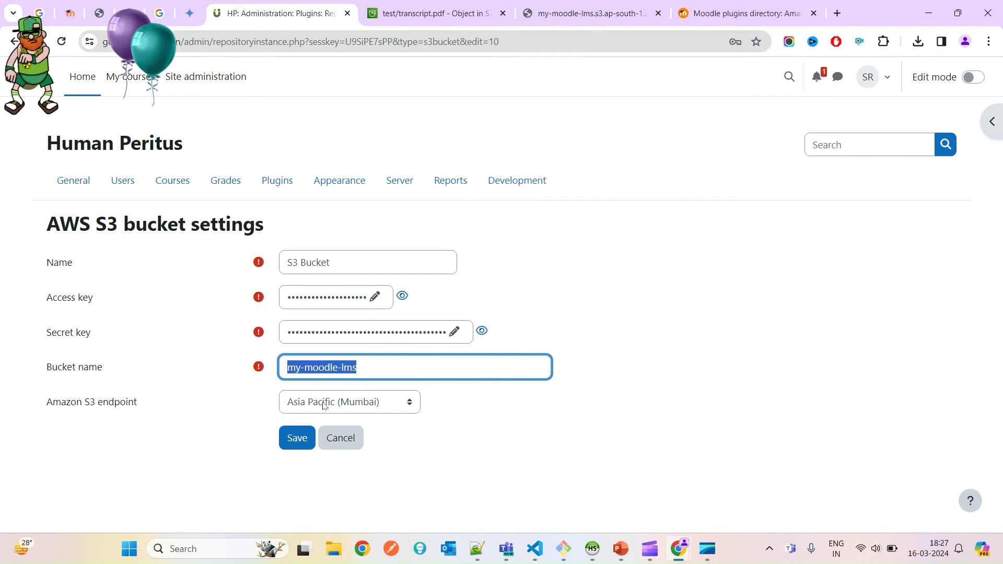
{"action": "left_click", "coordinate": [297, 442]}
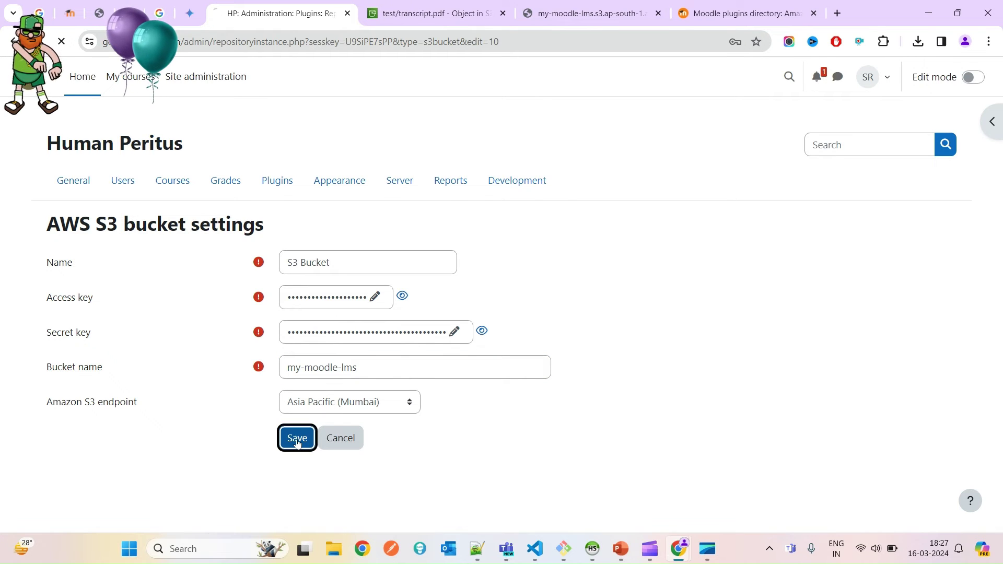
- Decline the browser's save-keys prompt and open course and category management
{"action": "scroll", "coordinate": [455, 379], "scroll_direction": "down", "scroll_amount": 1}
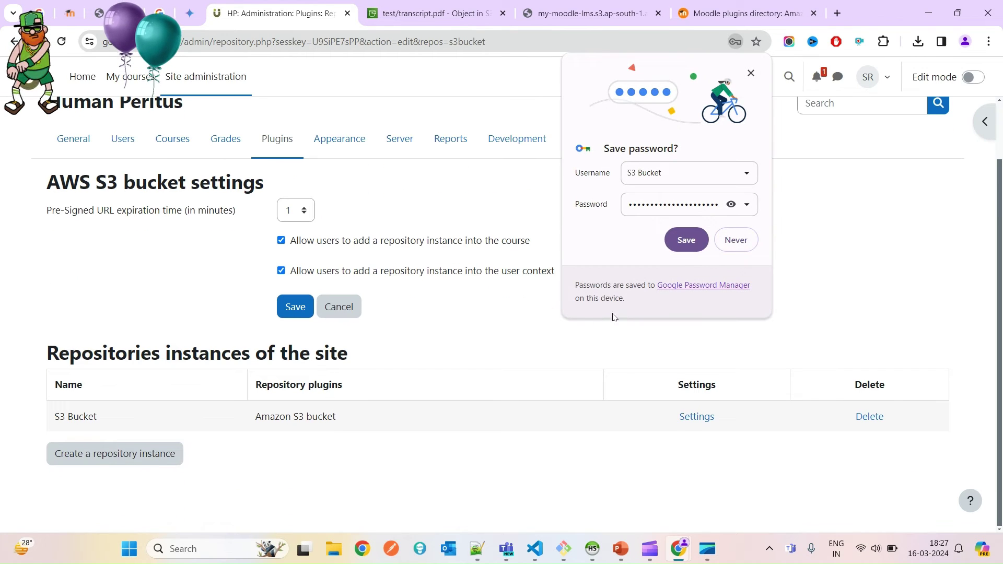
{"action": "left_click", "coordinate": [721, 244]}
{"action": "scroll", "coordinate": [329, 276], "scroll_direction": "up", "scroll_amount": 1}
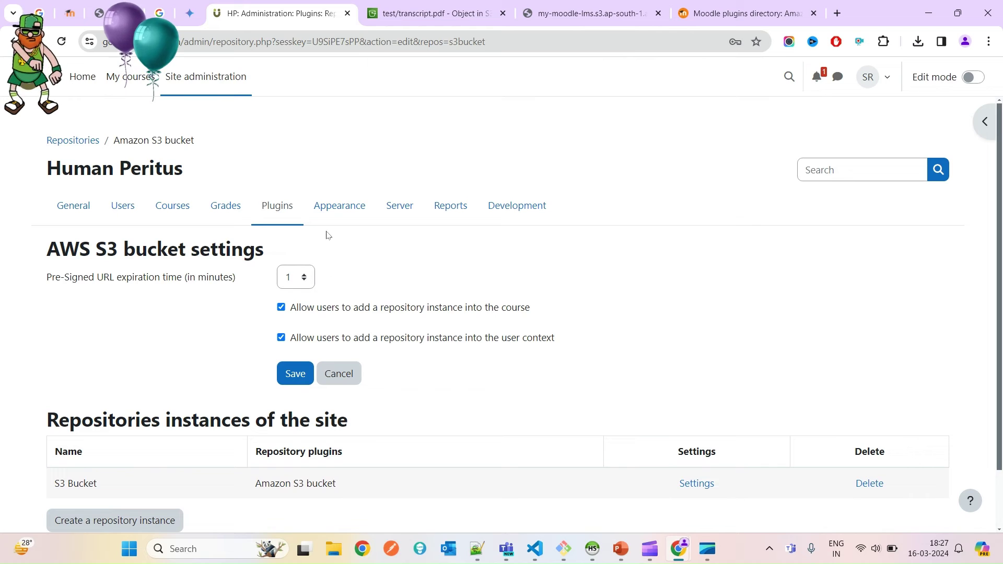
{"action": "left_click", "coordinate": [182, 215]}
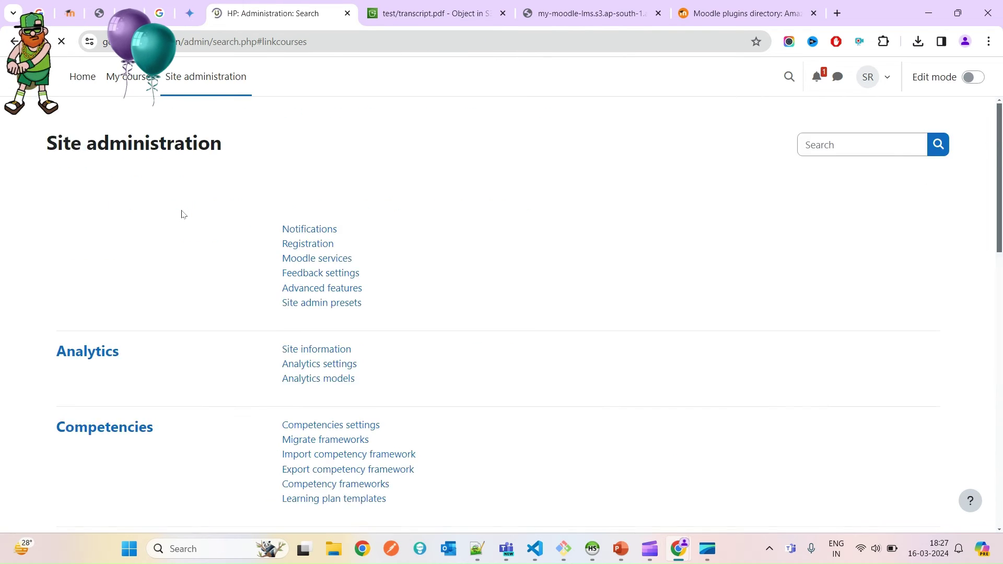
{"action": "scroll", "coordinate": [183, 214], "scroll_direction": "up", "scroll_amount": 1}
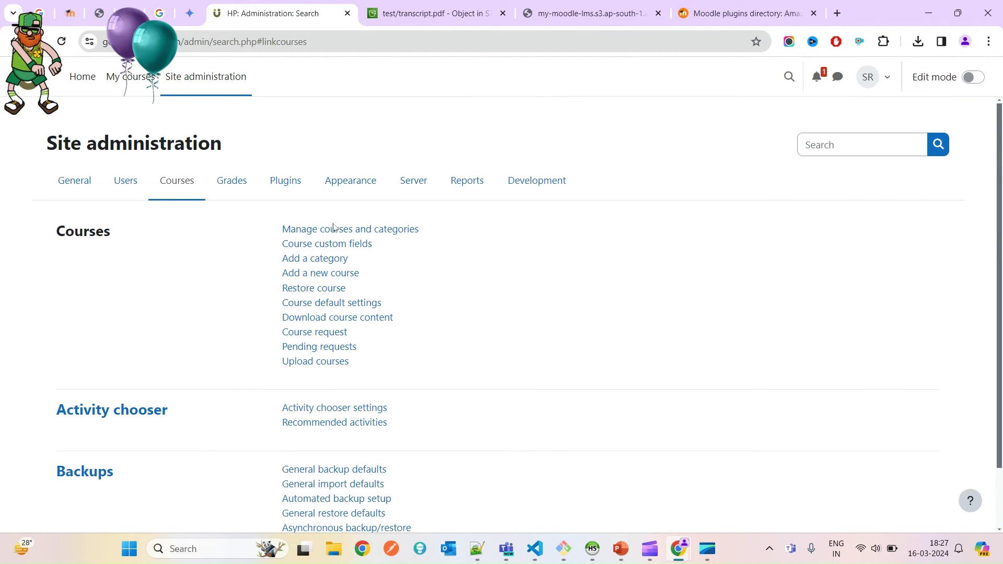
{"action": "left_click", "coordinate": [410, 230]}
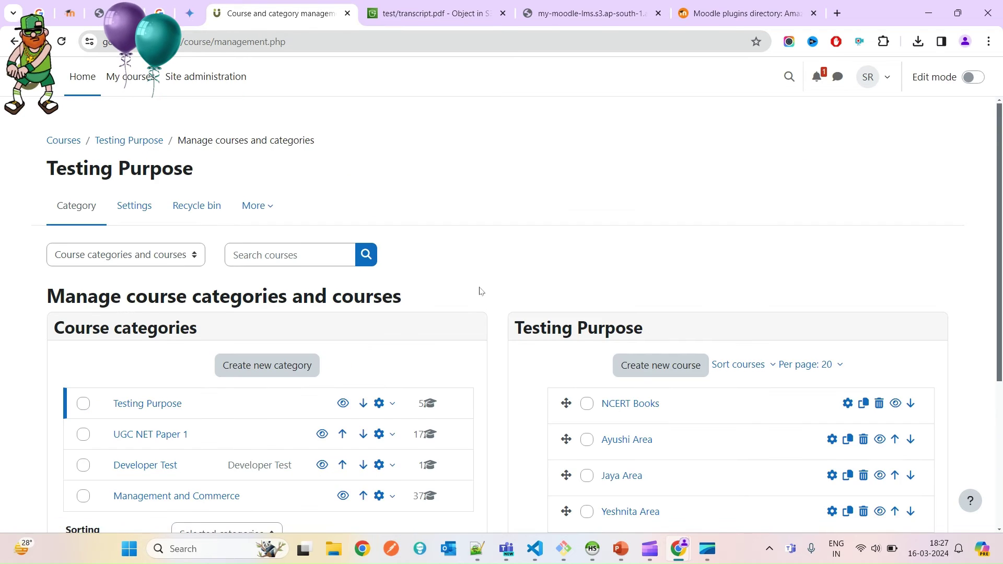
- Go through Testing Purpose > Developer Test to Test course for design and enable editing
{"action": "scroll", "coordinate": [217, 304], "scroll_direction": "down", "scroll_amount": 1}
{"action": "left_click", "coordinate": [161, 280]}
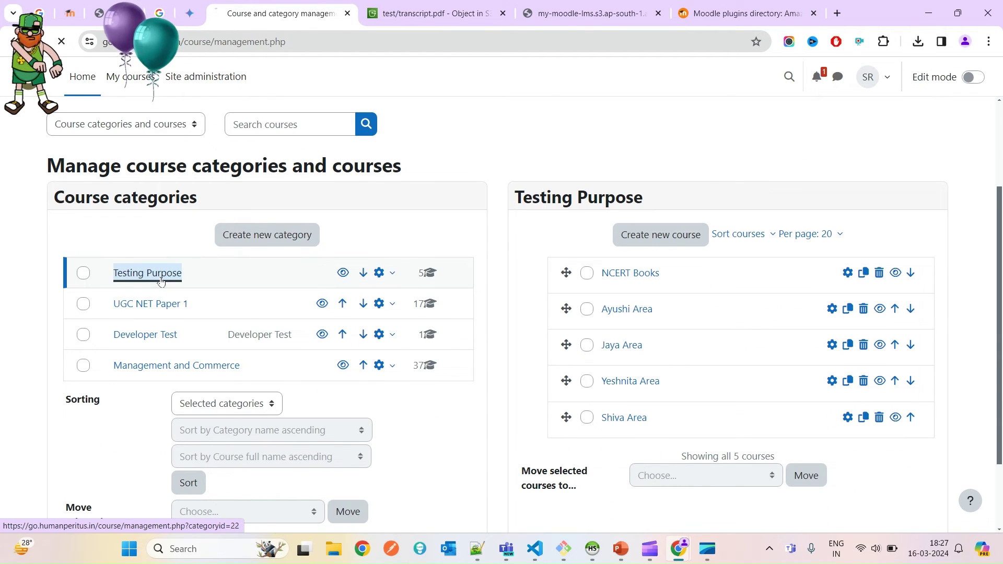
{"action": "scroll", "coordinate": [630, 285], "scroll_direction": "down", "scroll_amount": 3}
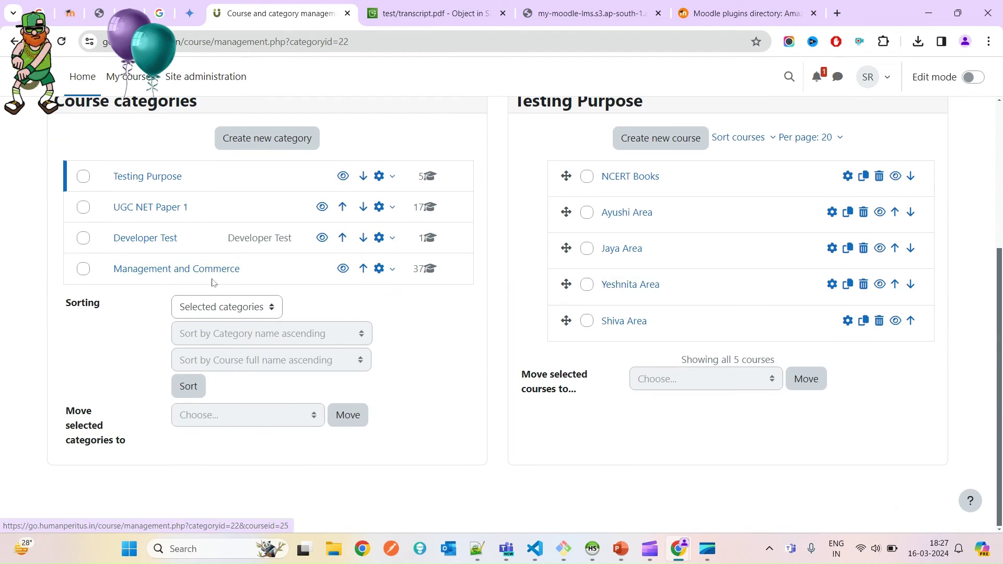
{"action": "left_click", "coordinate": [164, 243]}
{"action": "scroll", "coordinate": [449, 418], "scroll_direction": "down", "scroll_amount": 4}
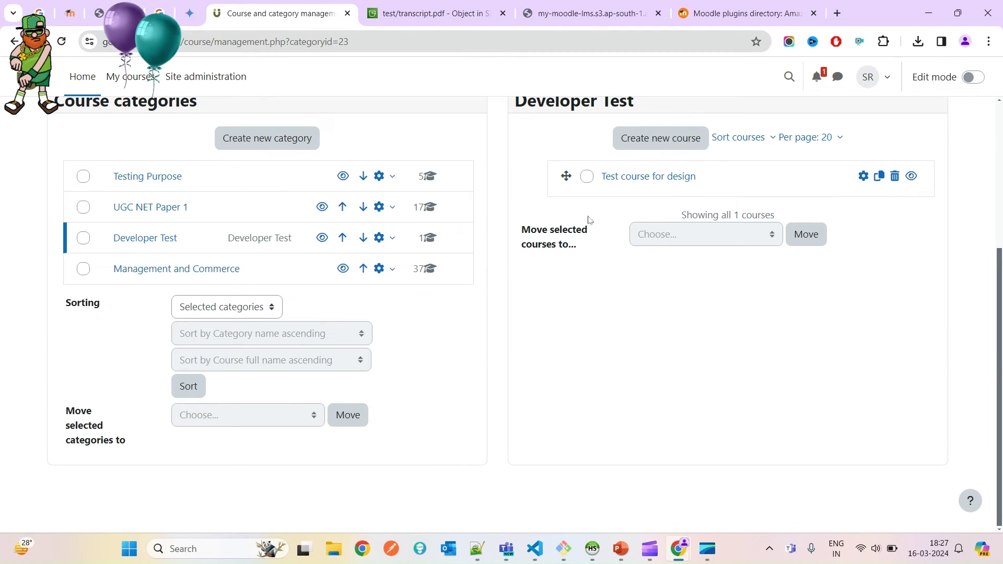
{"action": "left_click", "coordinate": [608, 176]}
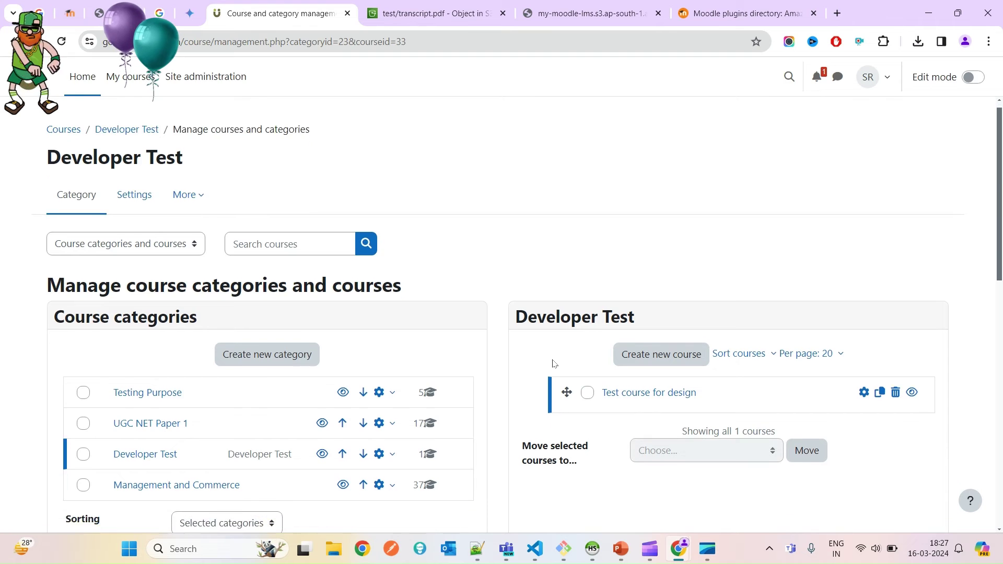
{"action": "scroll", "coordinate": [555, 363], "scroll_direction": "down", "scroll_amount": 8}
{"action": "left_click", "coordinate": [369, 160]}
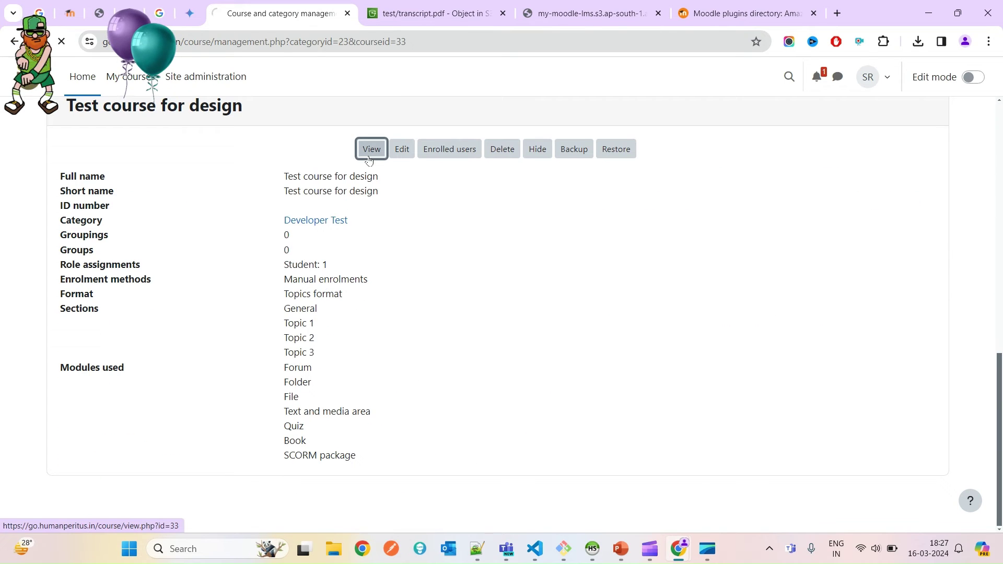
{"action": "left_click", "coordinate": [977, 79]}
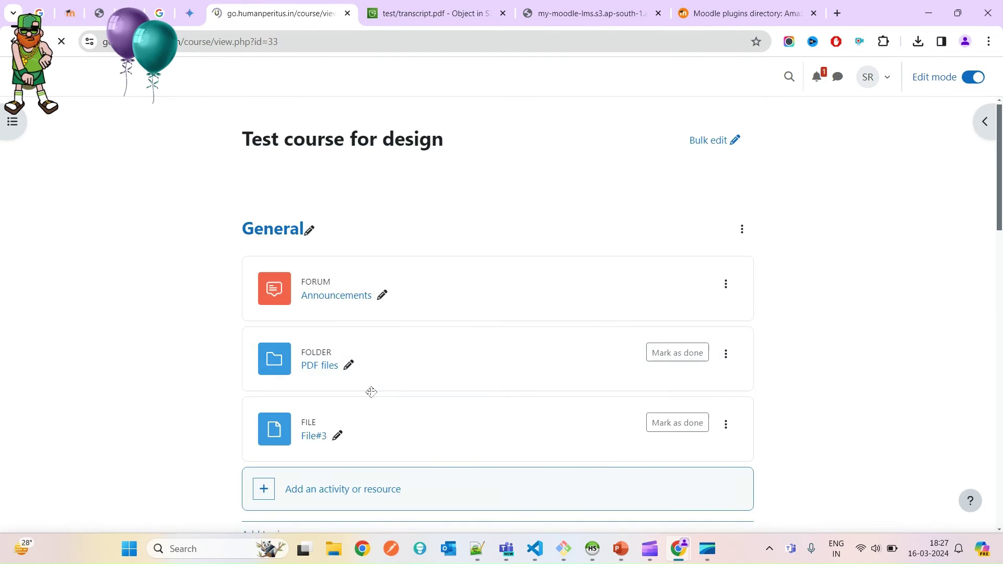
- Add a new File resource to Topic 3 and open its file picker
{"action": "scroll", "coordinate": [373, 394], "scroll_direction": "down", "scroll_amount": 15}
{"action": "left_click", "coordinate": [352, 412]}
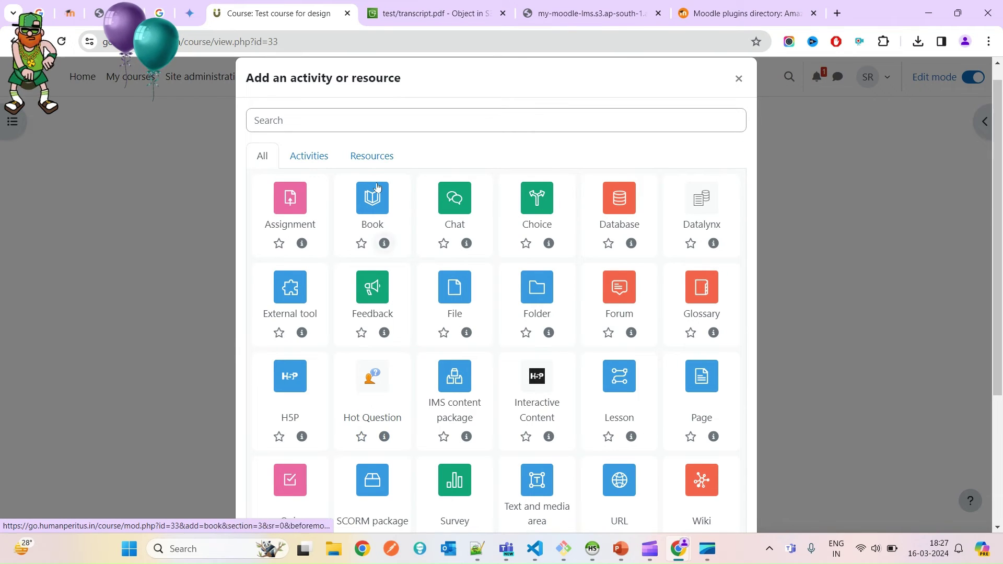
{"action": "left_click", "coordinate": [373, 114]}
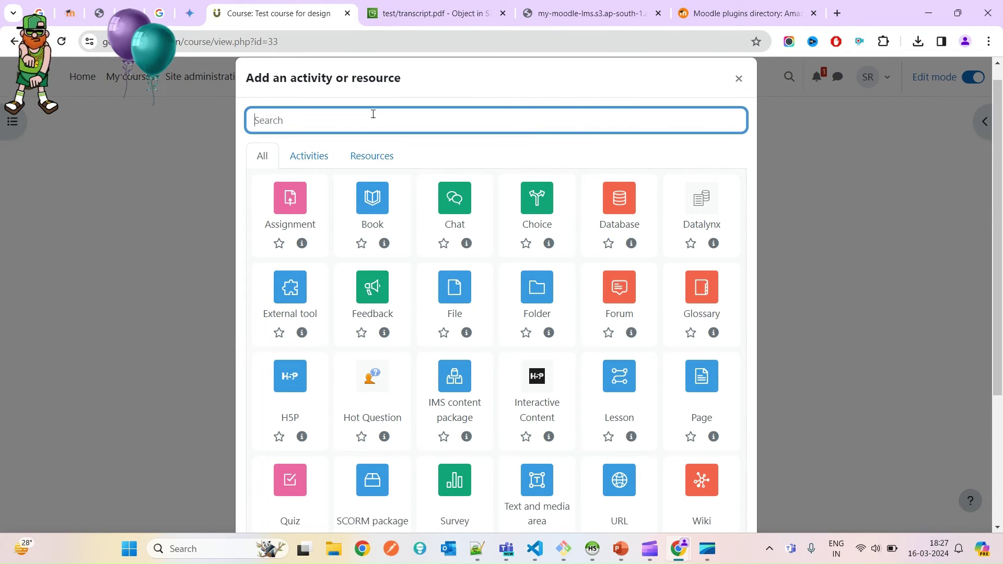
{"action": "type", "text": "file"}
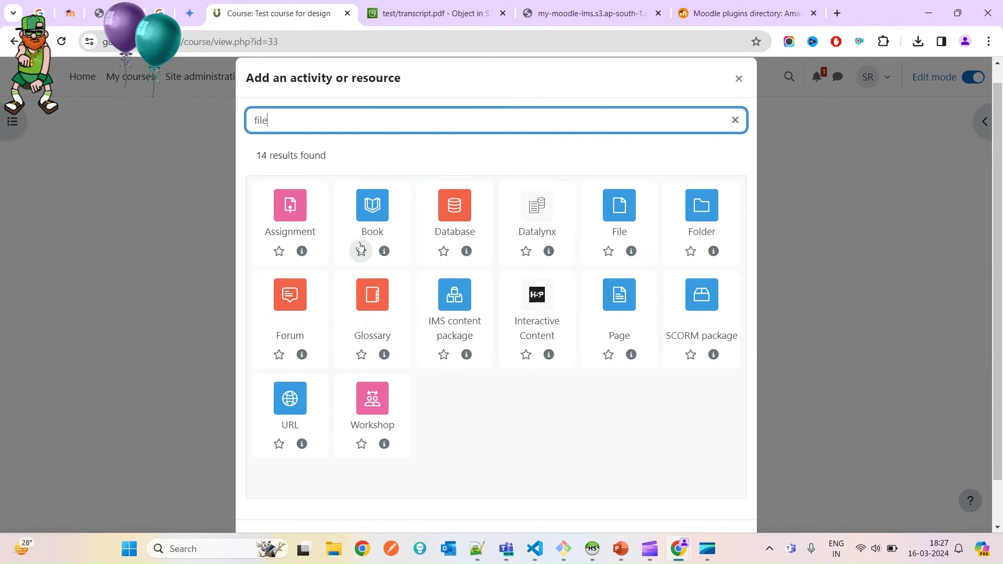
{"action": "left_click", "coordinate": [609, 207]}
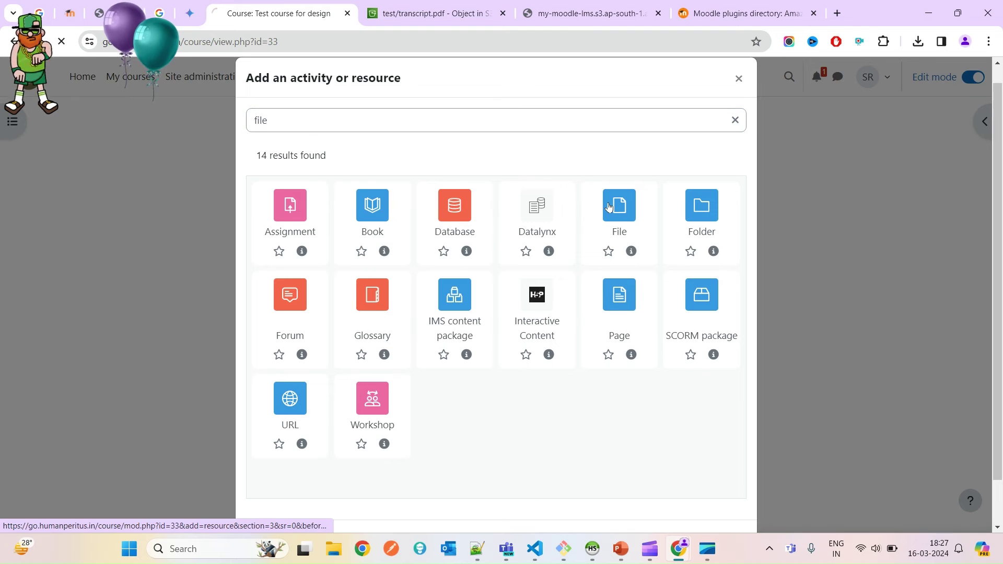
{"action": "scroll", "coordinate": [447, 417], "scroll_direction": "down", "scroll_amount": 5}
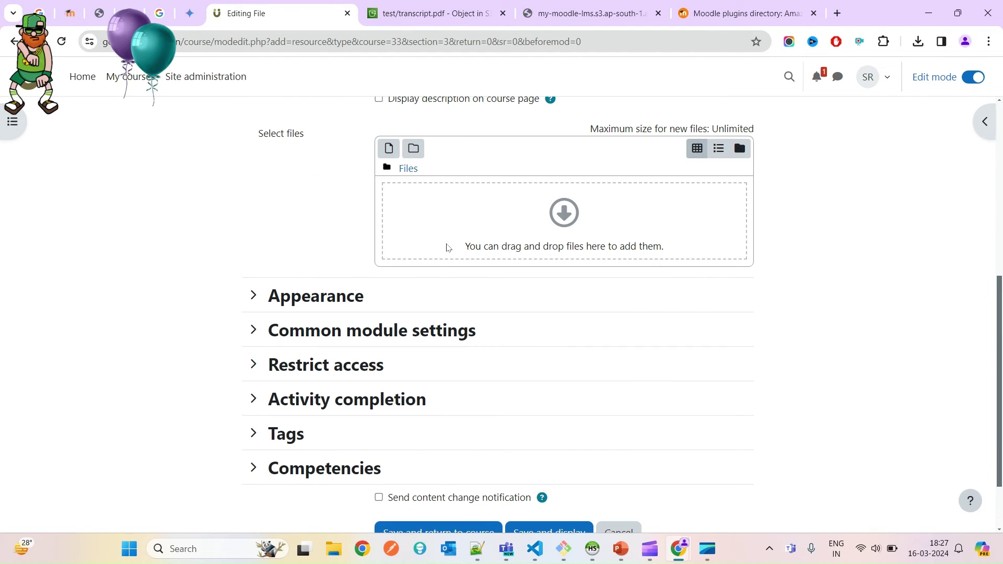
{"action": "left_click", "coordinate": [389, 149]}
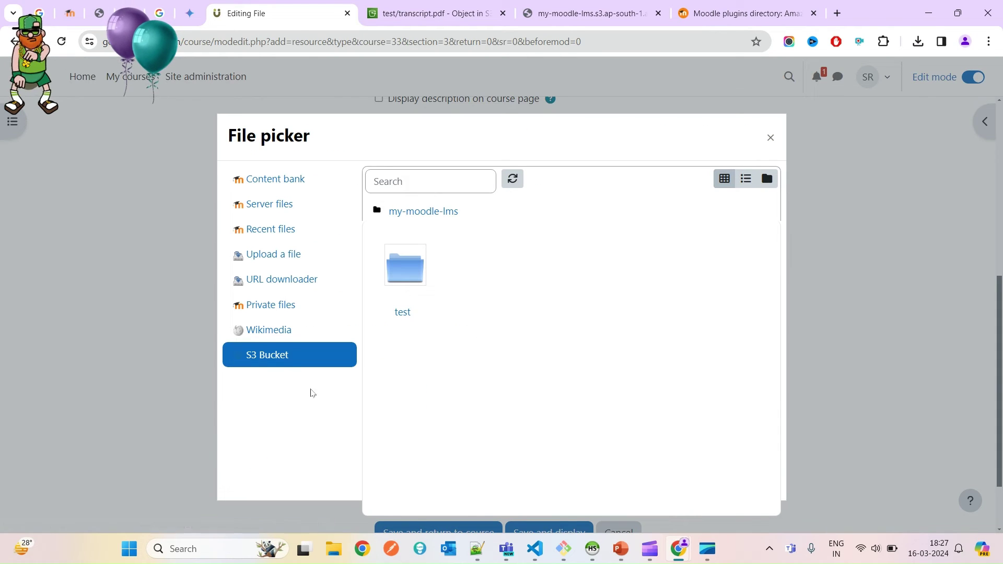
- Switch the picker to the S3 Bucket repository and open its test folder
{"action": "left_click", "coordinate": [268, 329]}
{"action": "left_click", "coordinate": [271, 354]}
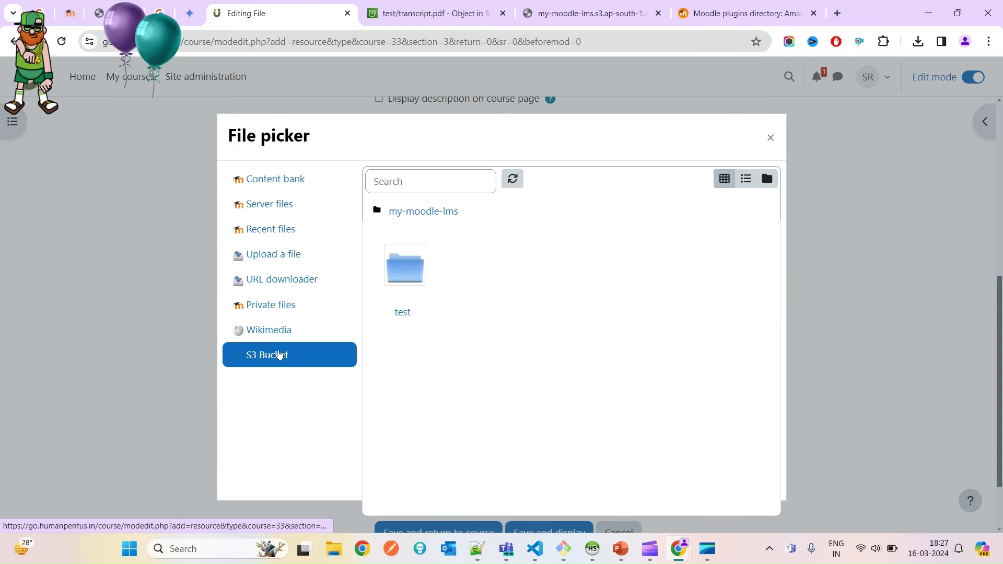
{"action": "left_click", "coordinate": [271, 330]}
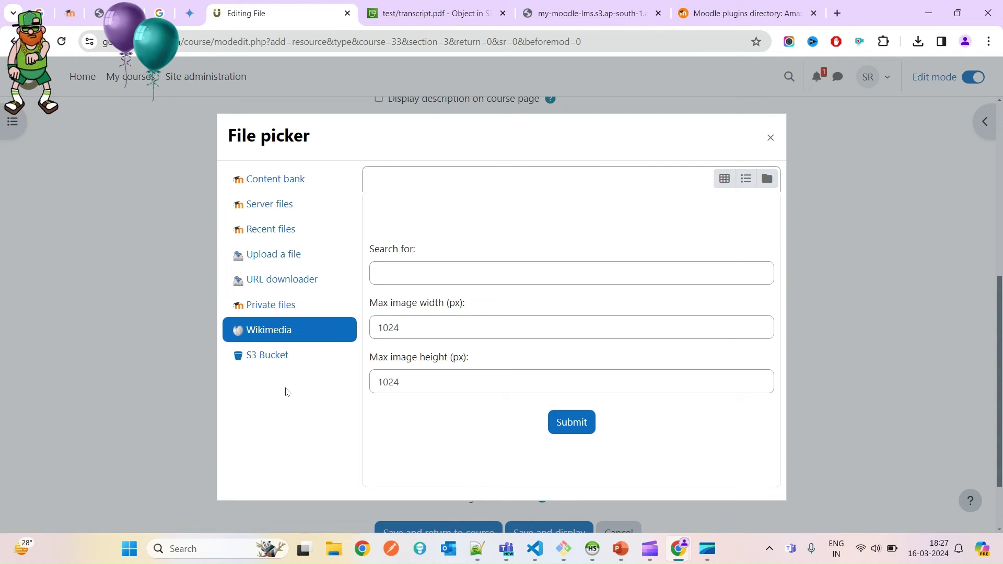
{"action": "left_click", "coordinate": [267, 358]}
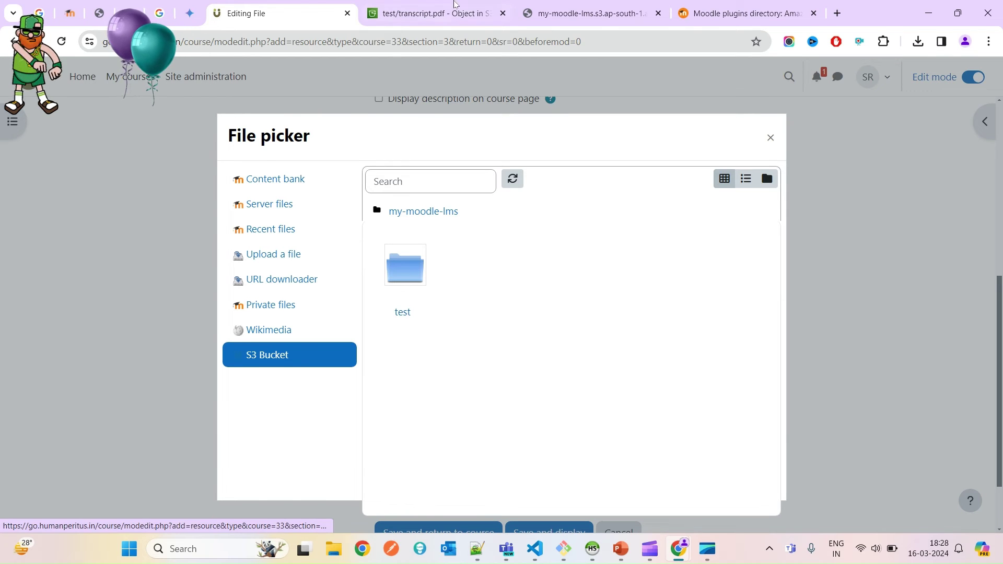
{"action": "left_click", "coordinate": [473, 4]}
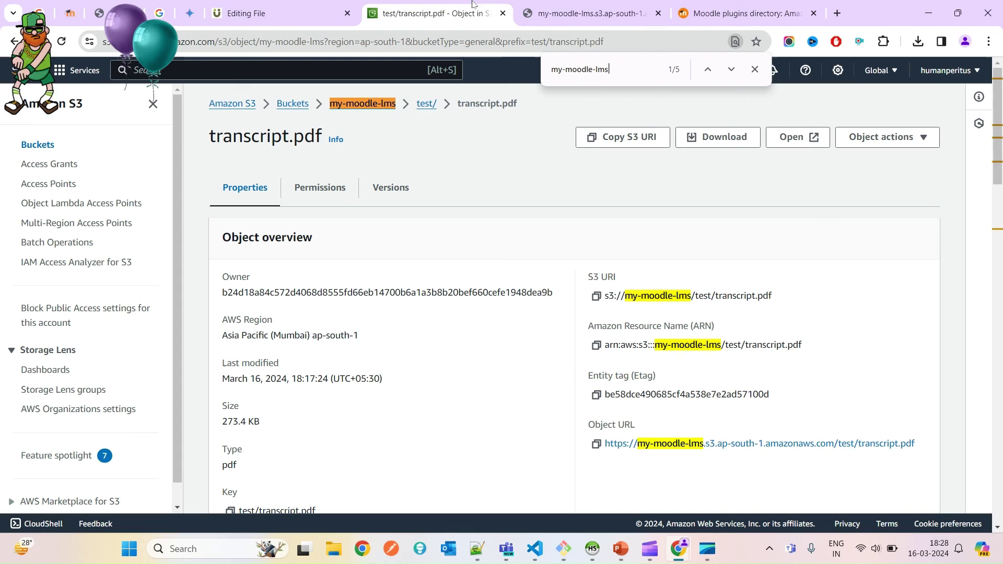
{"action": "left_click", "coordinate": [309, 7]}
{"action": "left_click", "coordinate": [407, 261]}
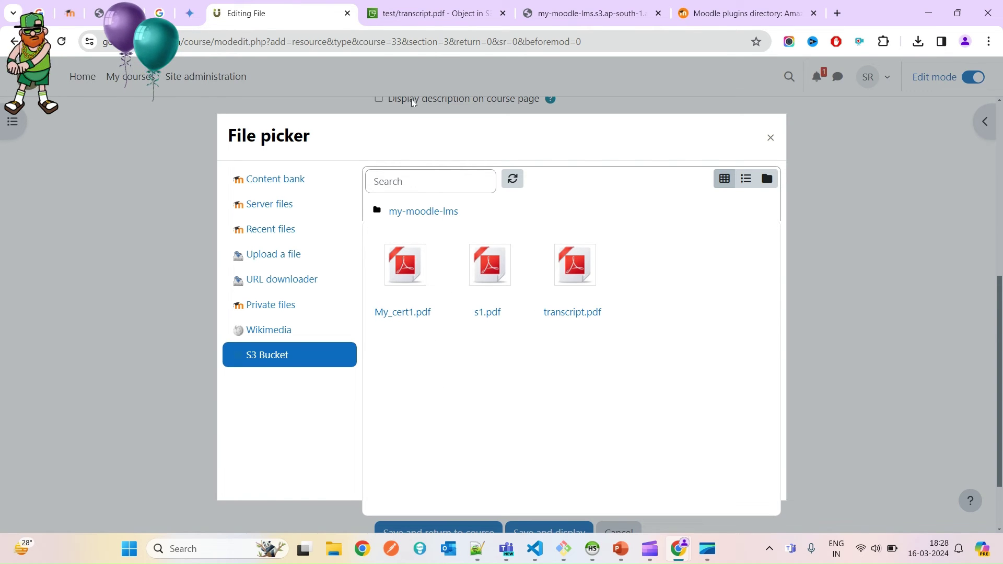
- Cross-check transcript.pdf's S3 object URL against the picker listing
{"action": "left_click", "coordinate": [422, 6]}
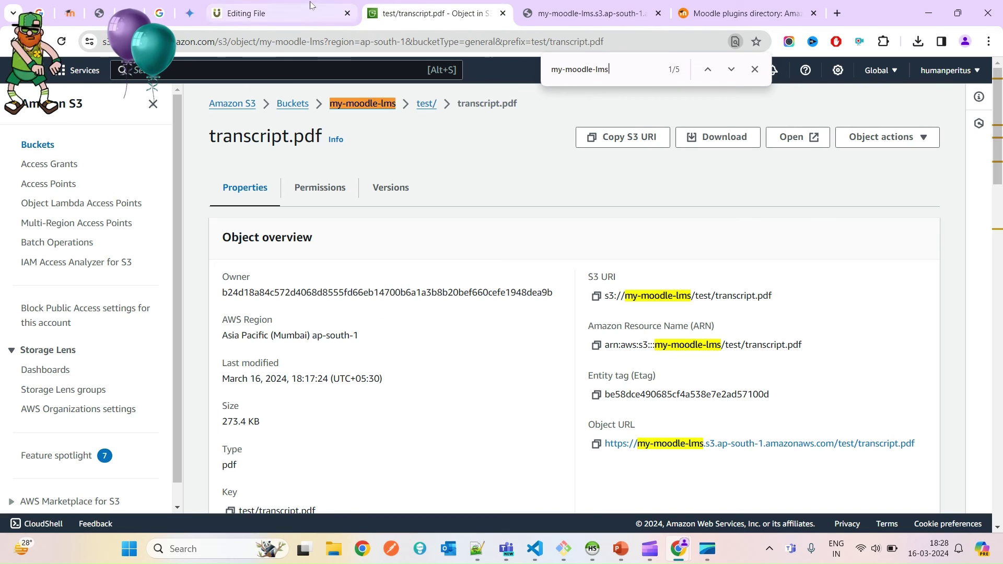
{"action": "key", "text": "ctrl+shift+Tab"}
{"action": "left_click", "coordinate": [522, 10]}
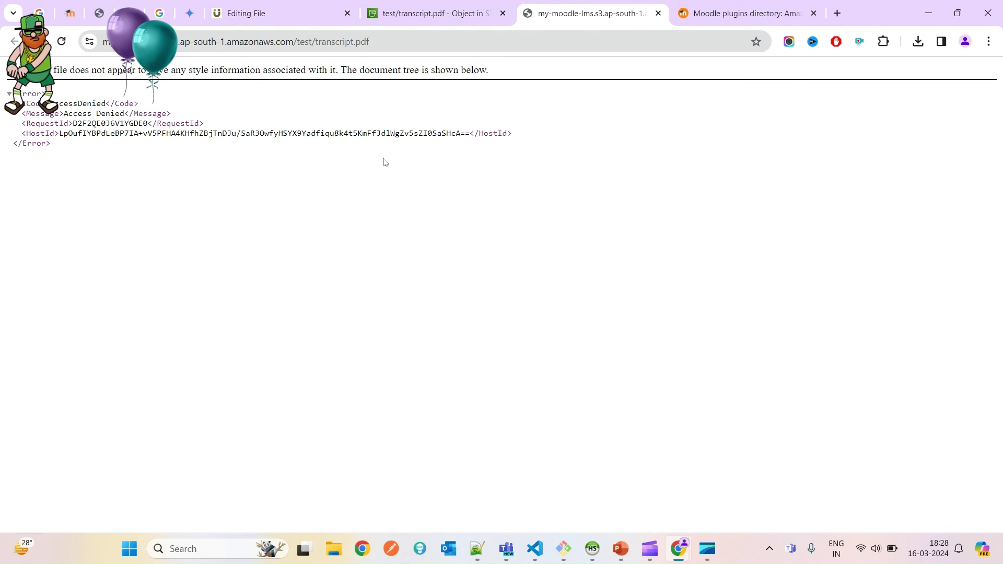
{"action": "left_click", "coordinate": [333, 46]}
{"action": "left_click_drag", "start_coordinate": [339, 46], "coordinate": [404, 44]}
{"action": "left_click", "coordinate": [283, 7]}
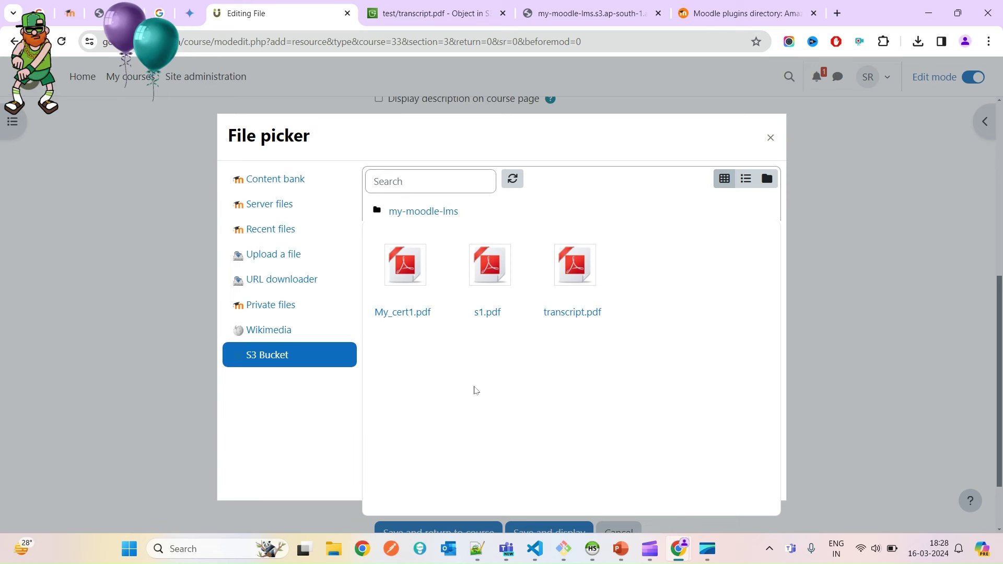
- Attach transcript.pdf from the S3 bucket as a copy of the file
{"action": "left_click", "coordinate": [573, 279]}
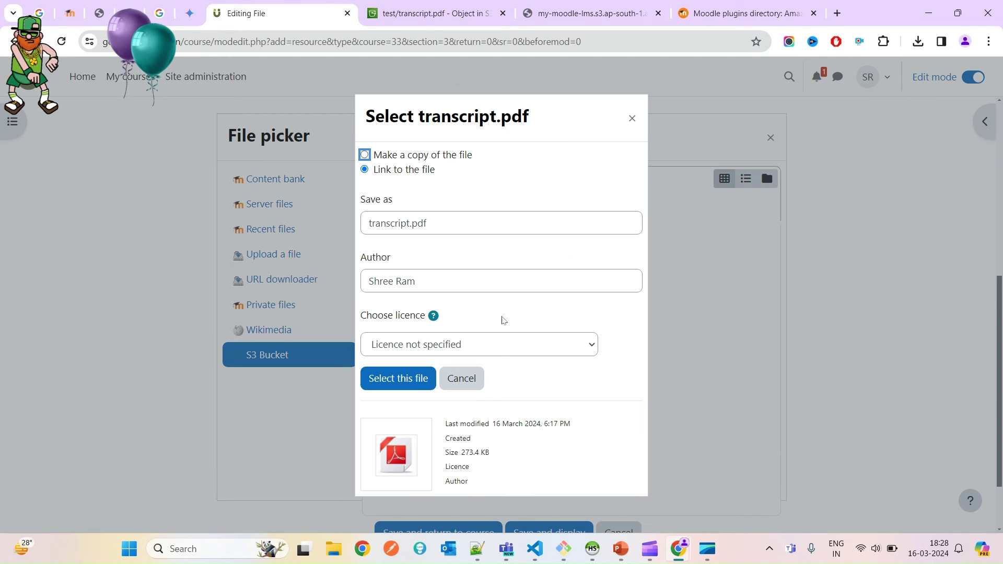
{"action": "left_click", "coordinate": [457, 183]}
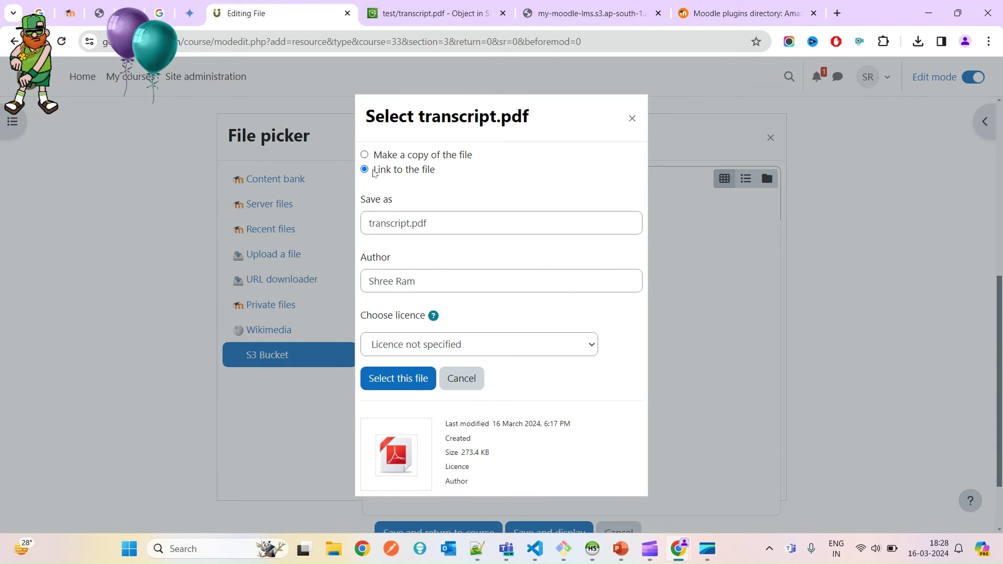
{"action": "left_click_drag", "start_coordinate": [373, 175], "coordinate": [443, 176]}
{"action": "left_click", "coordinate": [441, 183]}
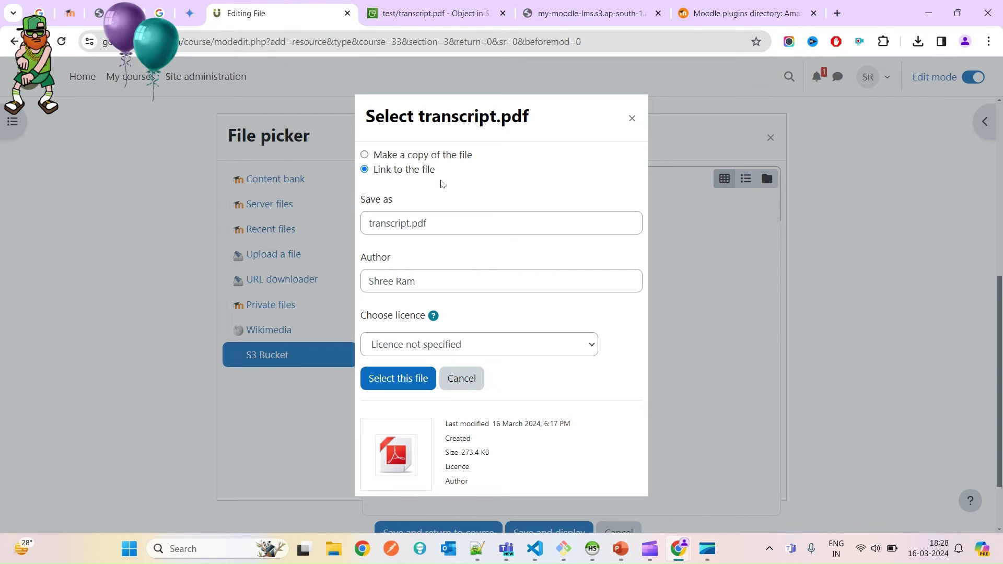
{"action": "left_click", "coordinate": [433, 158]}
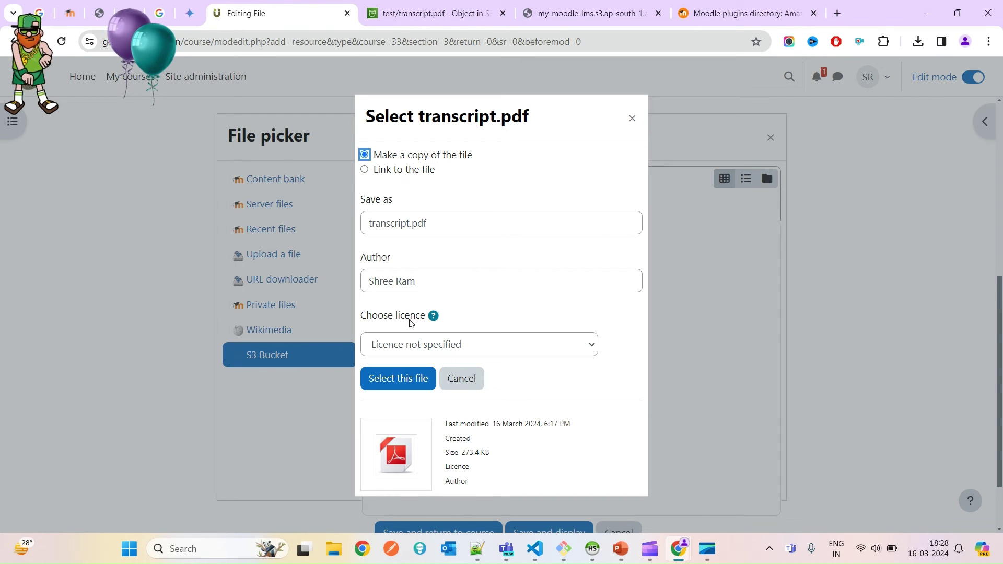
{"action": "left_click", "coordinate": [402, 379]}
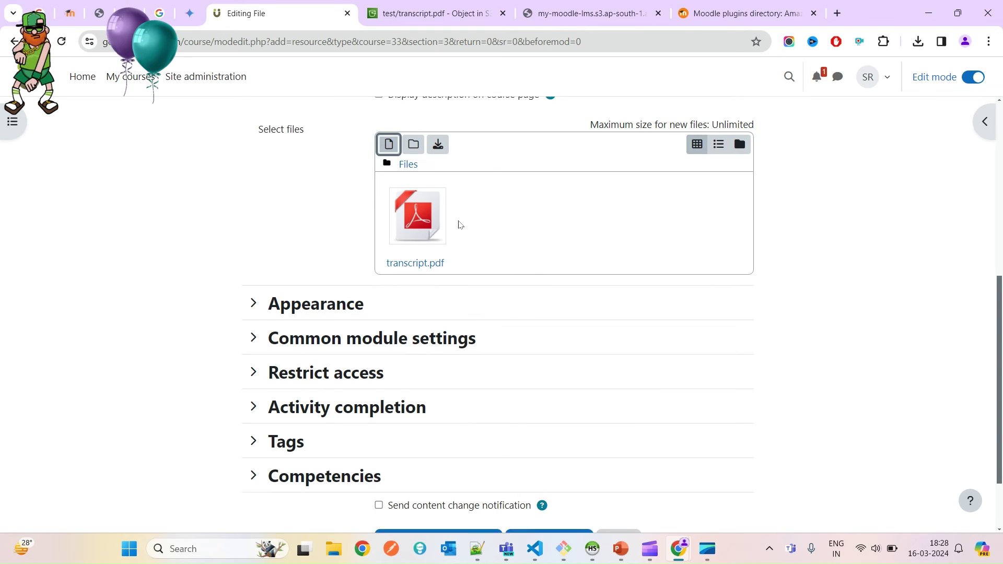
- Try saving the new File resource, which flags the missing name
{"action": "scroll", "coordinate": [436, 233], "scroll_direction": "down", "scroll_amount": 2}
{"action": "scroll", "coordinate": [624, 350], "scroll_direction": "up", "scroll_amount": 3}
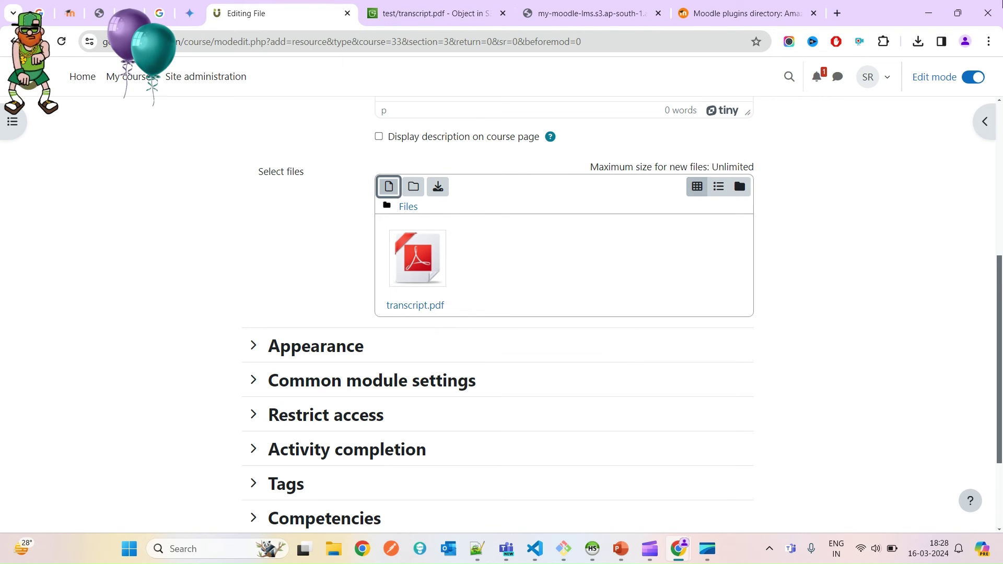
{"action": "scroll", "coordinate": [467, 334], "scroll_direction": "down", "scroll_amount": 2}
{"action": "left_click", "coordinate": [540, 454]}
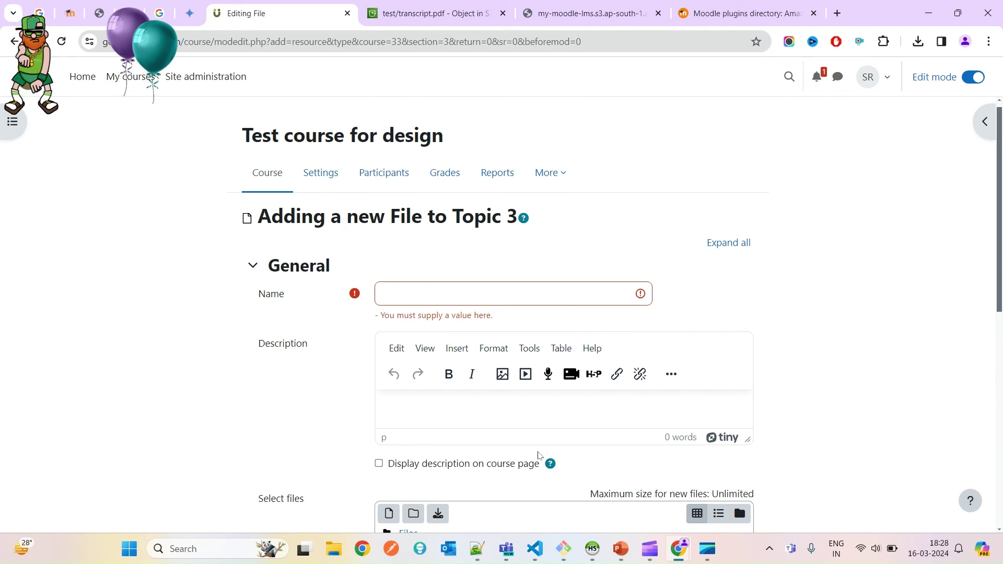
- Name the File resource 'File name goes here', then save and display it
{"action": "left_click", "coordinate": [451, 291]}
{"action": "type", "text": "F"}
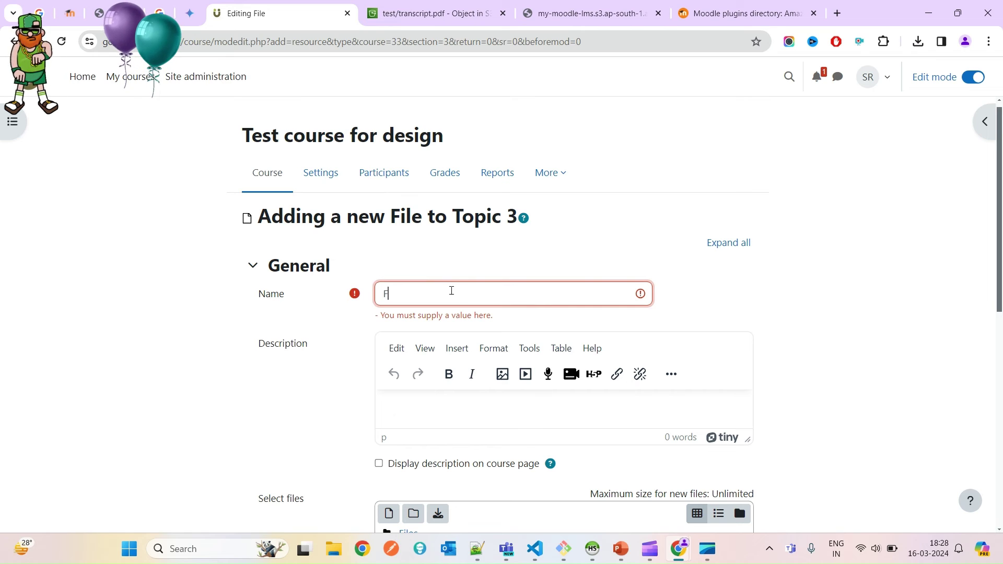
{"action": "type", "text": "ile name goes here"}
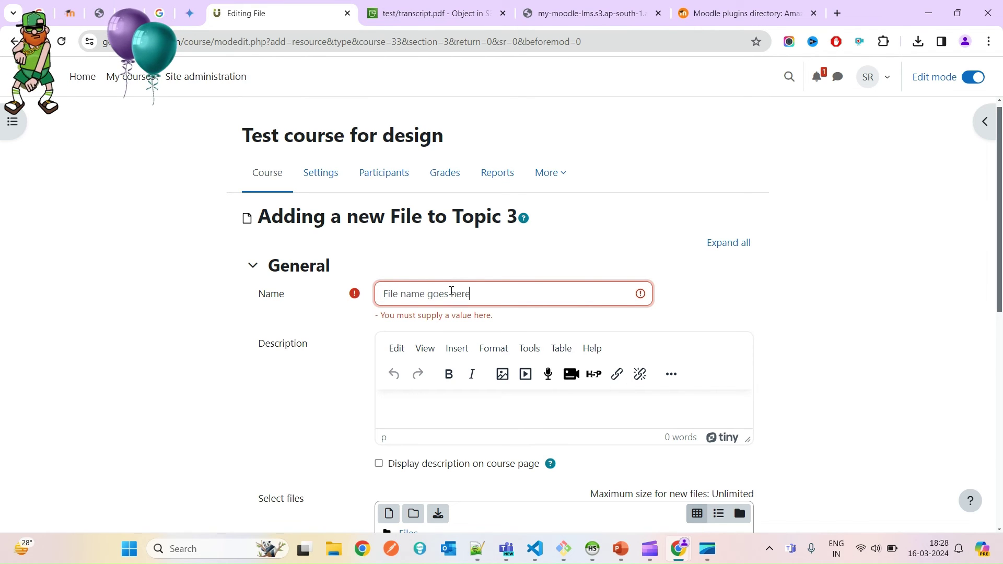
{"action": "key", "text": "ctrl+a"}
{"action": "key", "text": "ctrl+c"}
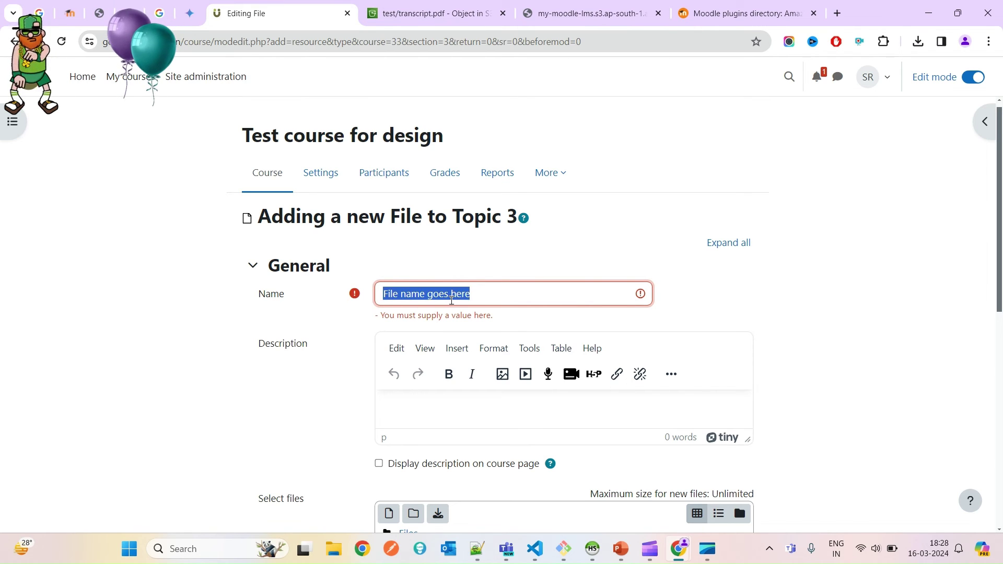
{"action": "scroll", "coordinate": [466, 403], "scroll_direction": "down", "scroll_amount": 7}
{"action": "scroll", "coordinate": [467, 404], "scroll_direction": "down", "scroll_amount": 1}
{"action": "left_click", "coordinate": [534, 450]}
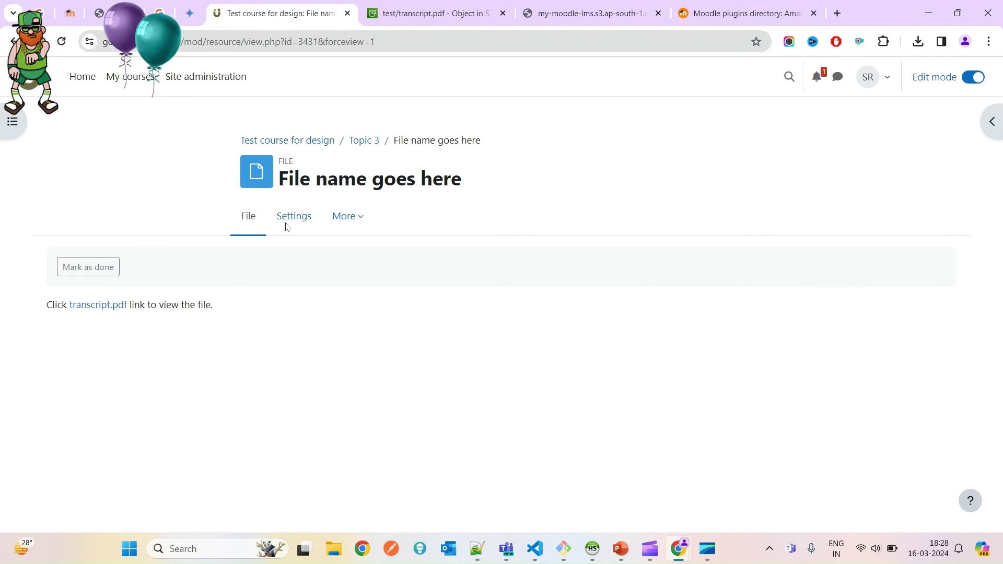
{"action": "left_click", "coordinate": [299, 148]}
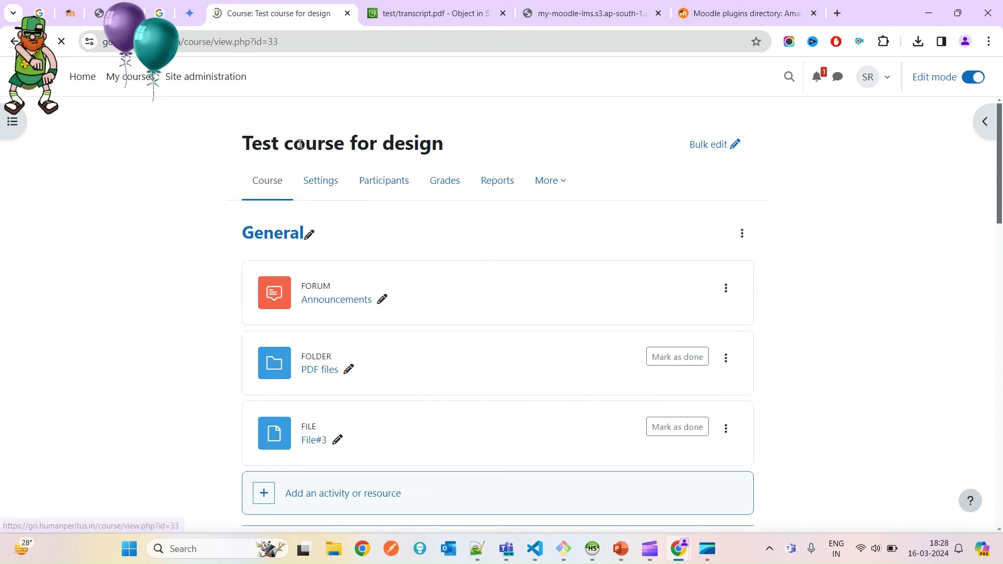
{"action": "key", "text": "ctrl+f"}
{"action": "key", "text": "ctrl+v"}
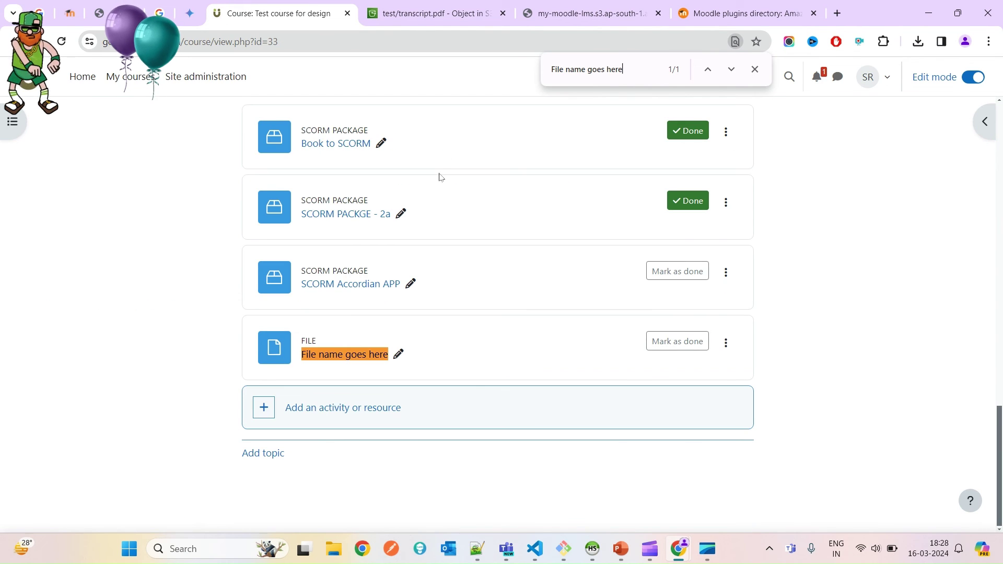
{"action": "left_click", "coordinate": [365, 349]}
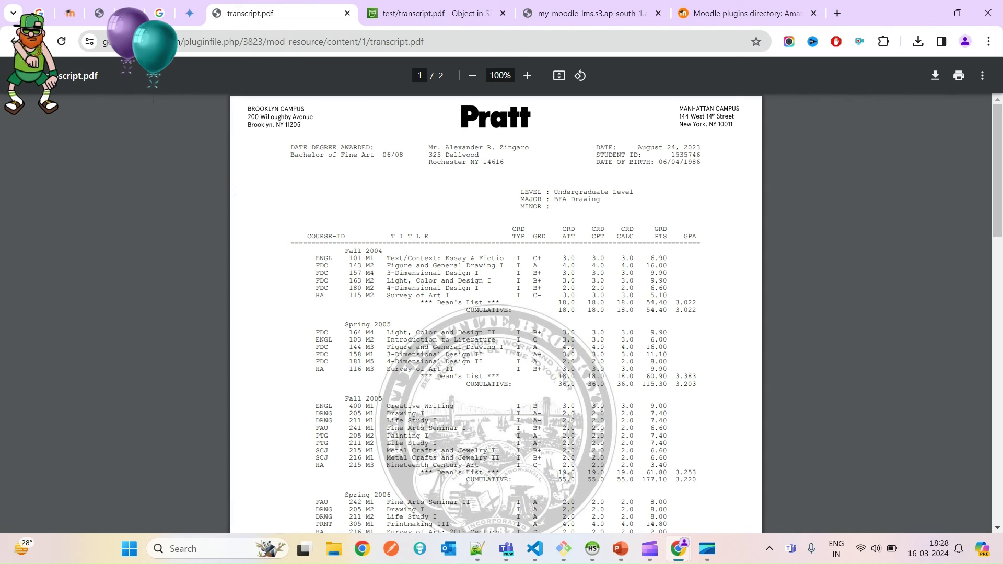
{"action": "scroll", "coordinate": [235, 191], "scroll_direction": "down", "scroll_amount": 1}
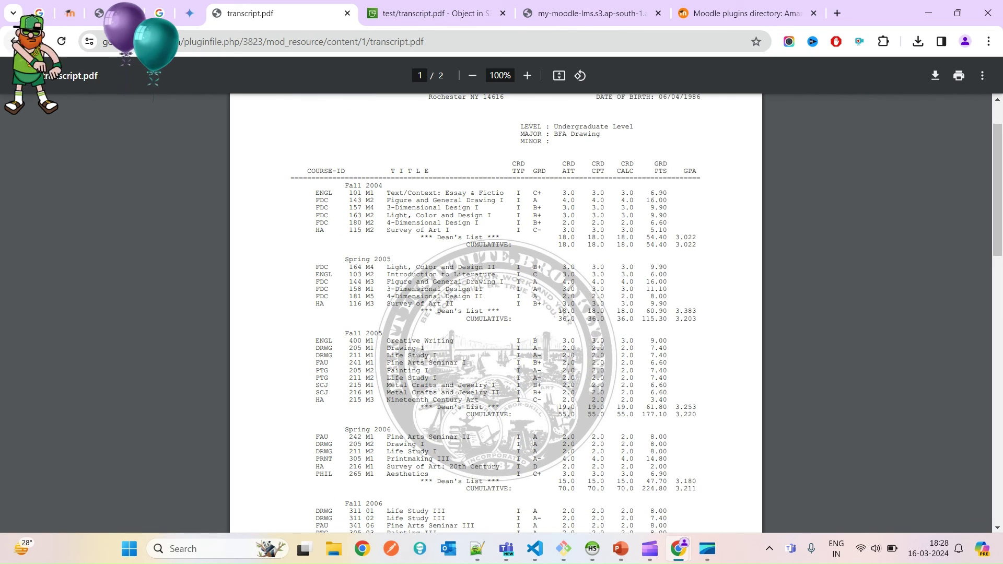
{"action": "left_click", "coordinate": [15, 42]}
{"action": "scroll", "coordinate": [376, 450], "scroll_direction": "down", "scroll_amount": 10}
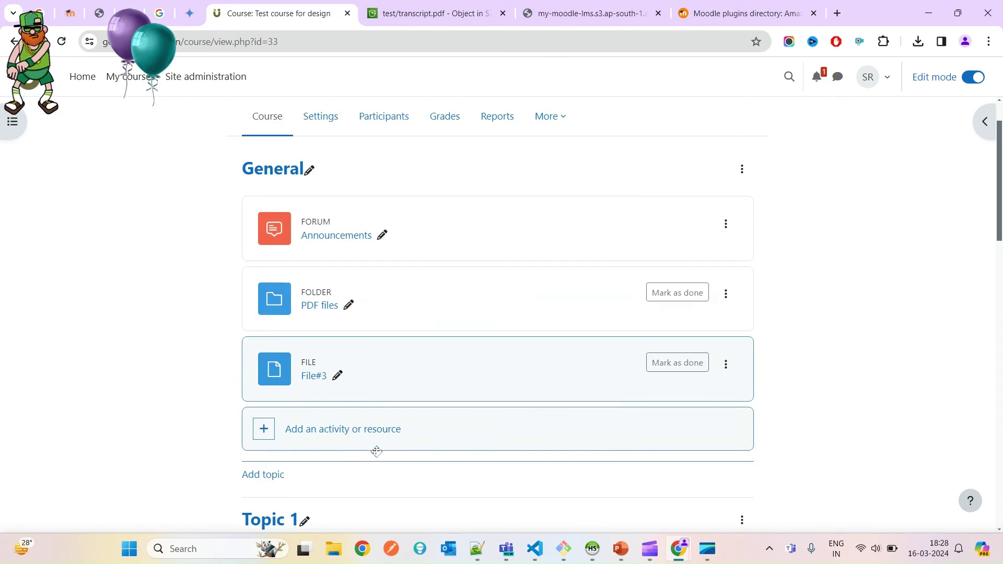
{"action": "scroll", "coordinate": [379, 454], "scroll_direction": "down", "scroll_amount": 8}
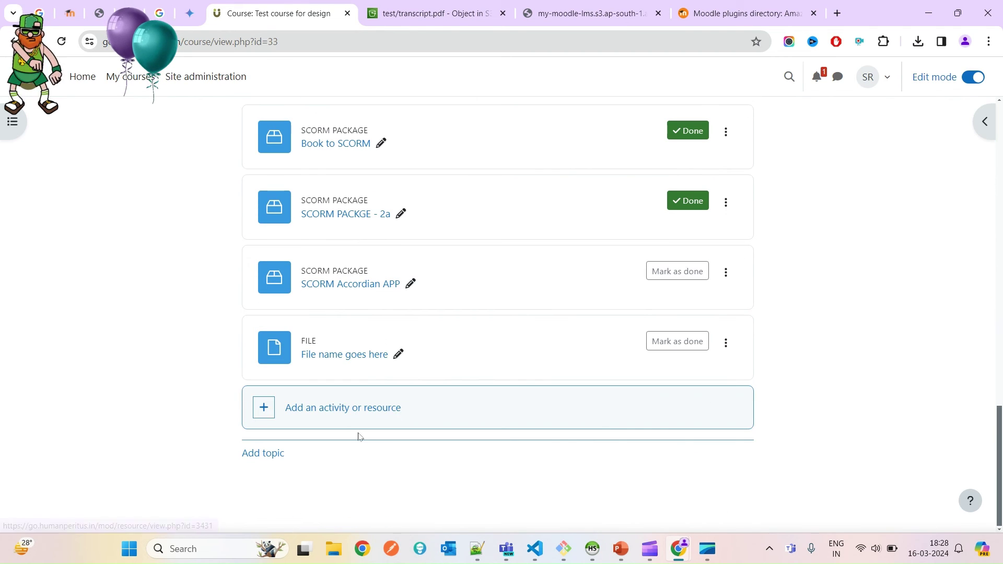
{"action": "left_click", "coordinate": [342, 360]}
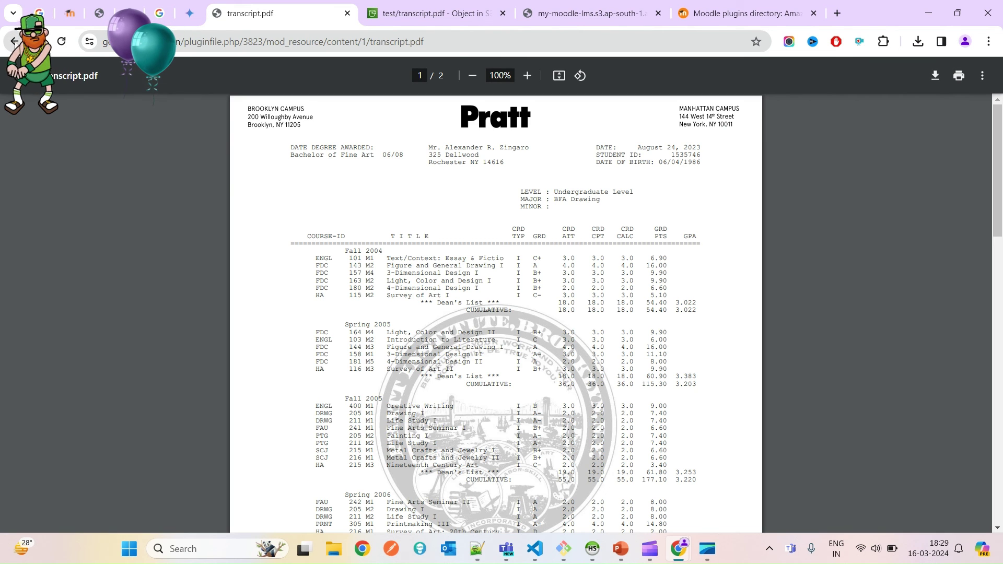
{"action": "key", "text": "alt+Left"}
{"action": "scroll", "coordinate": [703, 462], "scroll_direction": "down", "scroll_amount": 1}
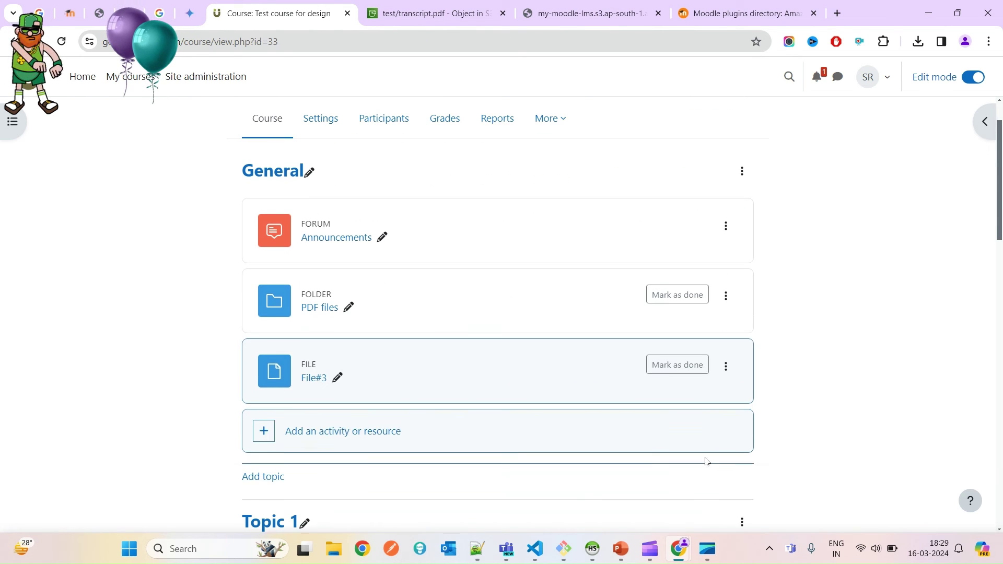
{"action": "left_click", "coordinate": [347, 431]}
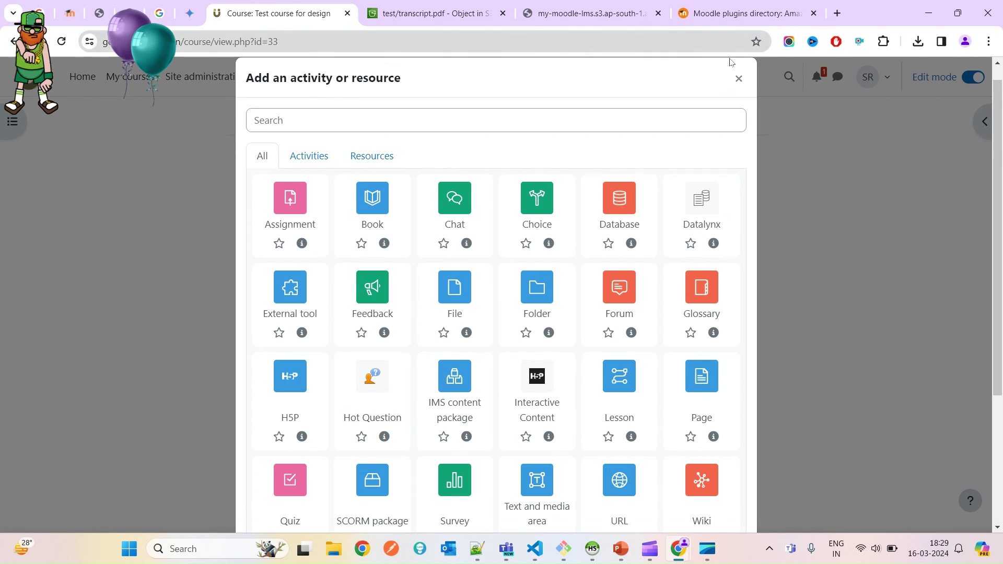
{"action": "left_click", "coordinate": [739, 78]}
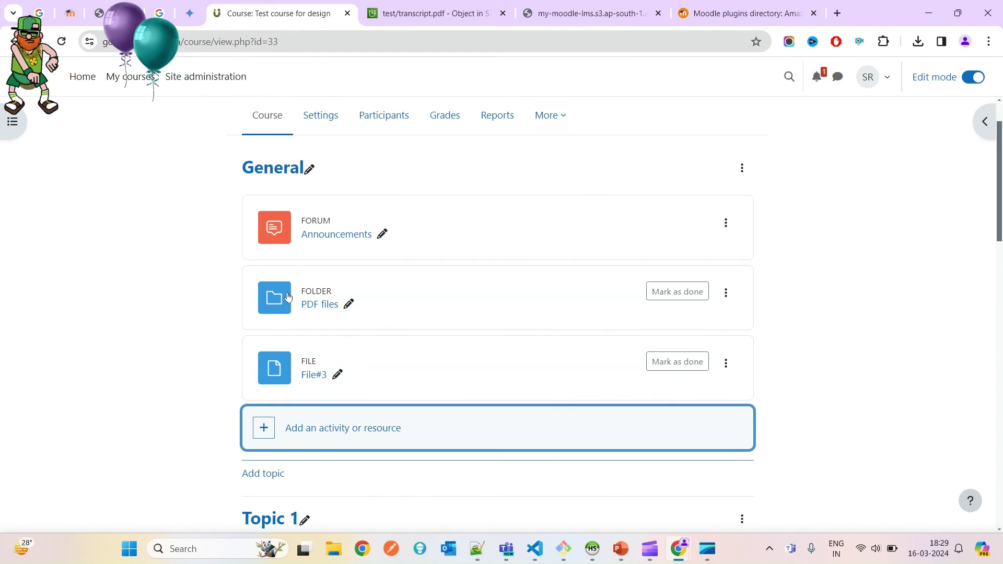
- In File#3's settings, delete the attached s1.pdf
{"action": "left_click", "coordinate": [726, 364]}
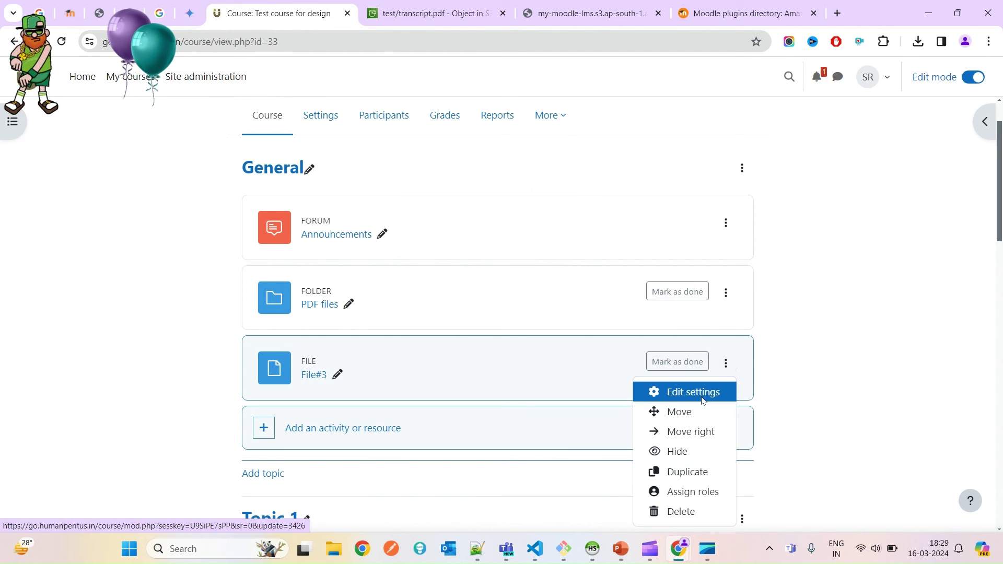
{"action": "left_click", "coordinate": [698, 392]}
{"action": "scroll", "coordinate": [470, 396], "scroll_direction": "down", "scroll_amount": 5}
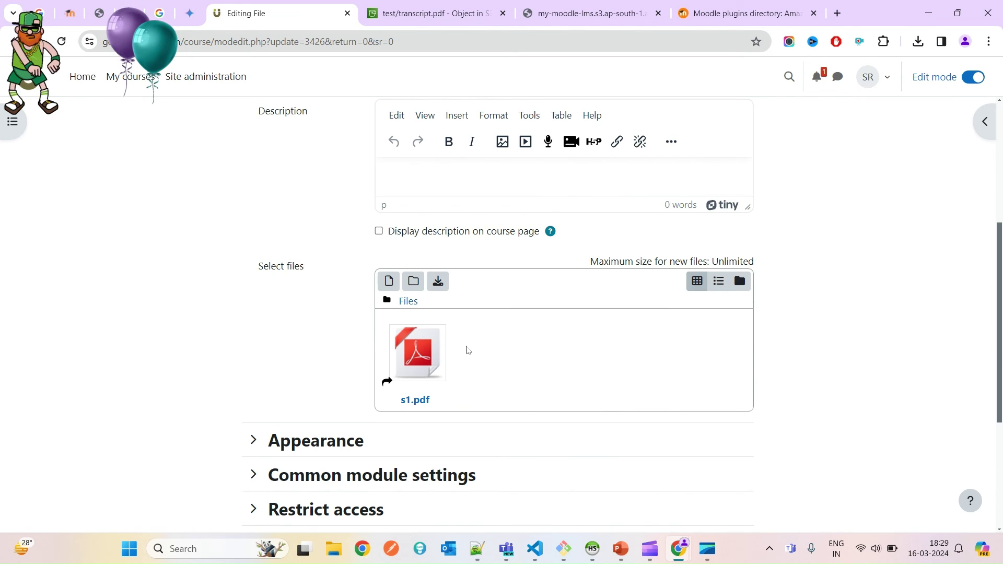
{"action": "left_click", "coordinate": [416, 345]}
{"action": "left_click", "coordinate": [436, 163]}
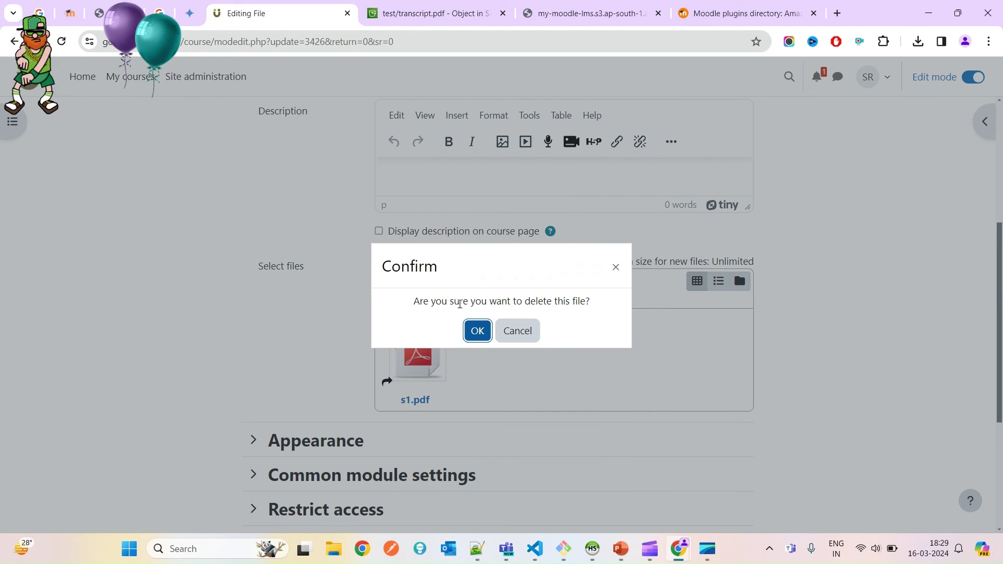
{"action": "left_click", "coordinate": [476, 330]}
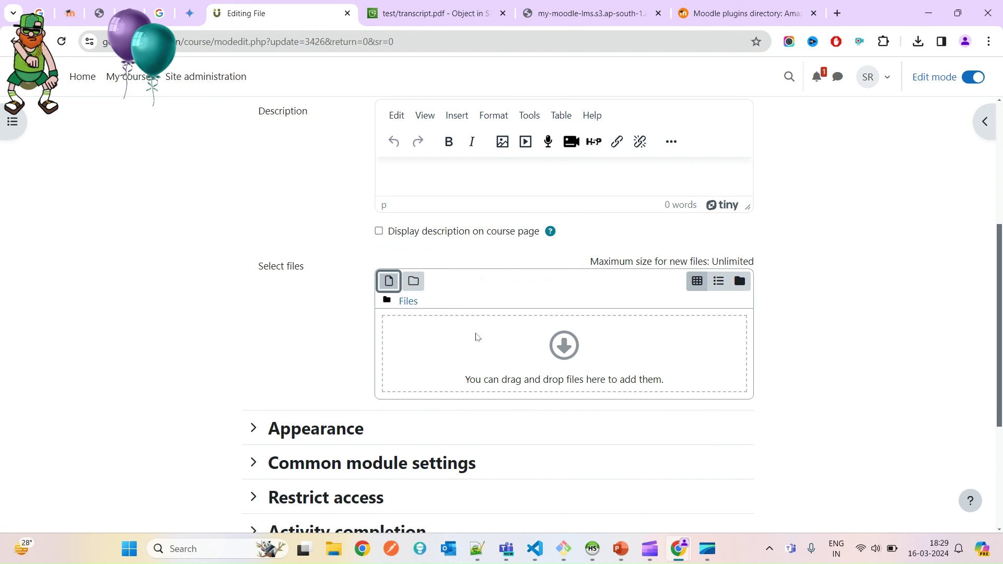
- Link transcript.pdf from the S3 Bucket's test folder to File#3, then save and display it
{"action": "left_click", "coordinate": [388, 281]}
{"action": "left_click", "coordinate": [413, 263]}
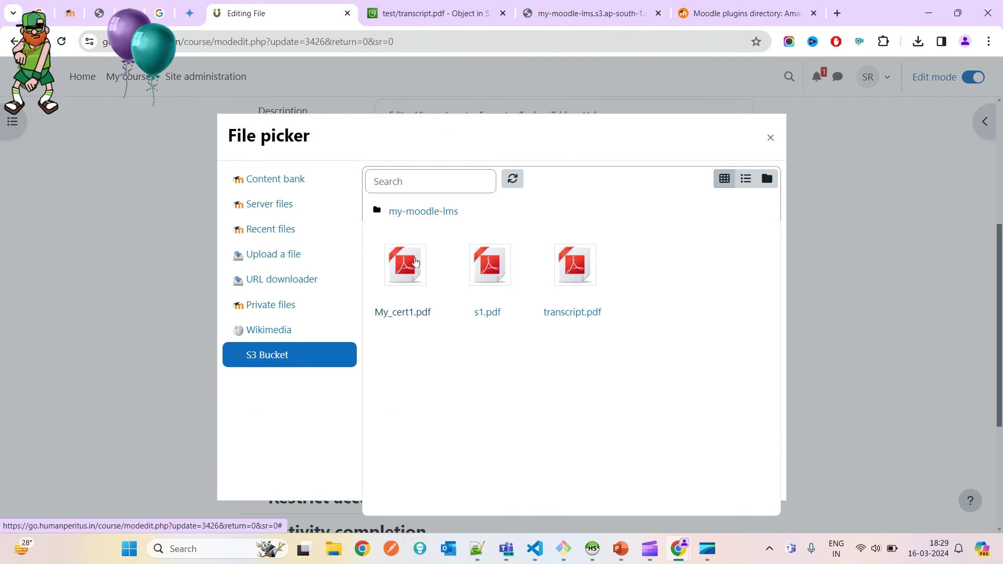
{"action": "left_click", "coordinate": [558, 284]}
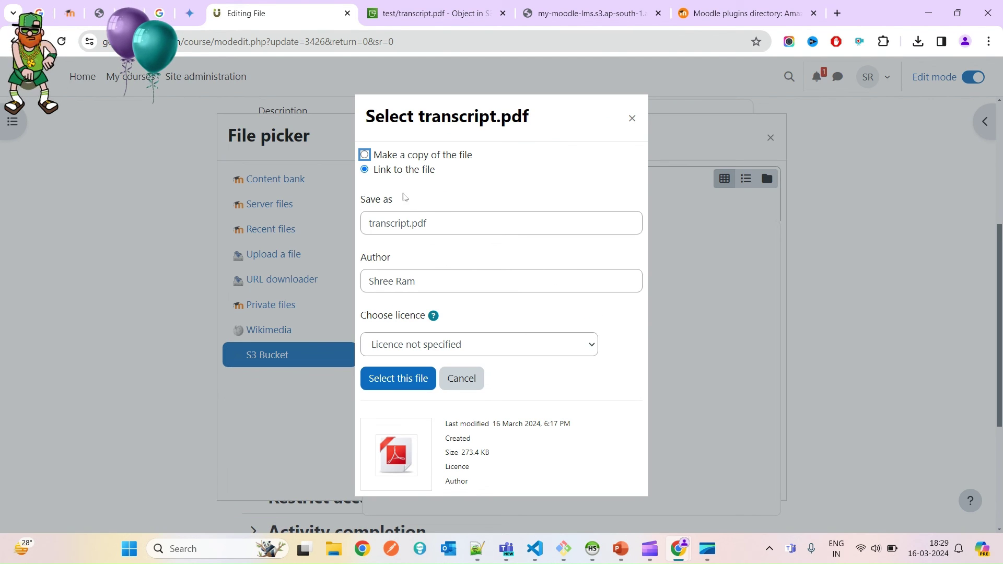
{"action": "left_click_drag", "start_coordinate": [448, 173], "coordinate": [376, 172]}
{"action": "left_click", "coordinate": [401, 388]}
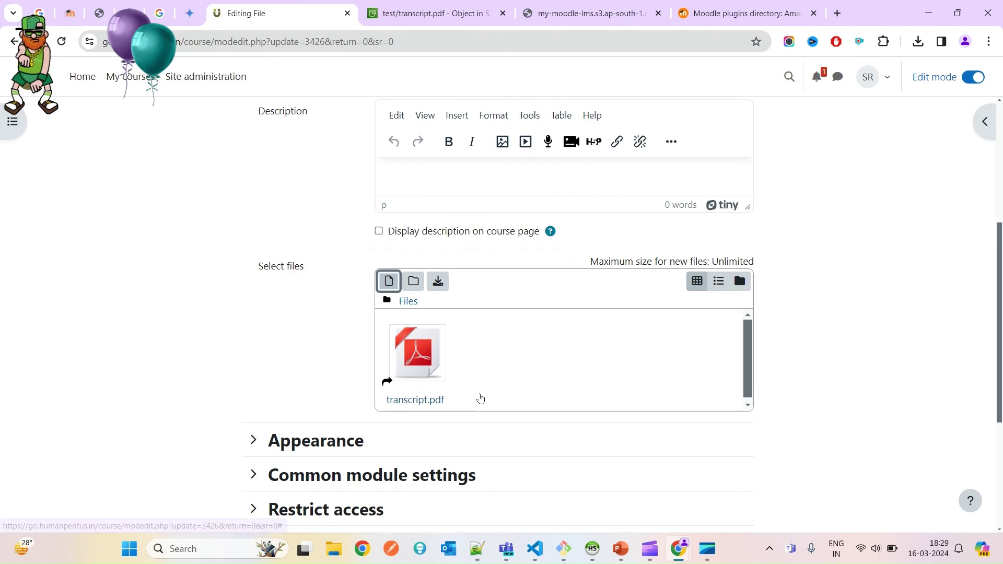
{"action": "scroll", "coordinate": [547, 403], "scroll_direction": "down", "scroll_amount": 5}
{"action": "left_click", "coordinate": [540, 461]}
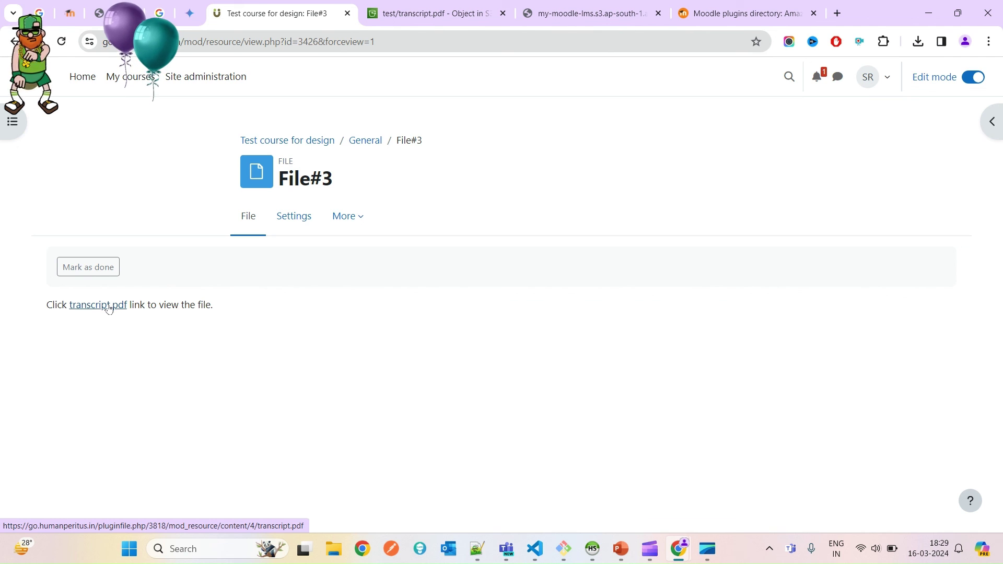
- Download and open transcript.pdf through File#3's link, then close its tab
{"action": "left_click", "coordinate": [108, 308]}
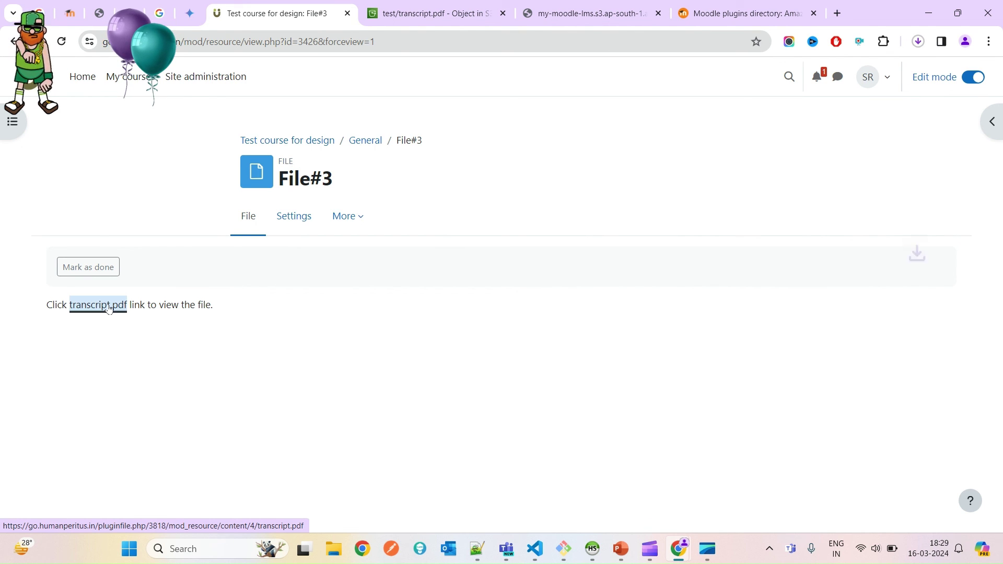
{"action": "left_click", "coordinate": [808, 83]}
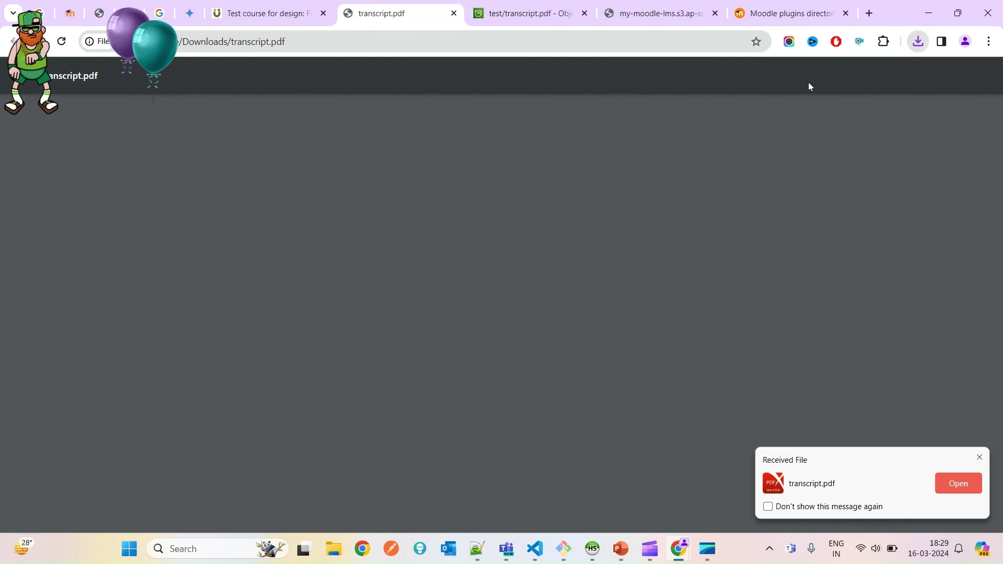
{"action": "left_click", "coordinate": [266, 13]}
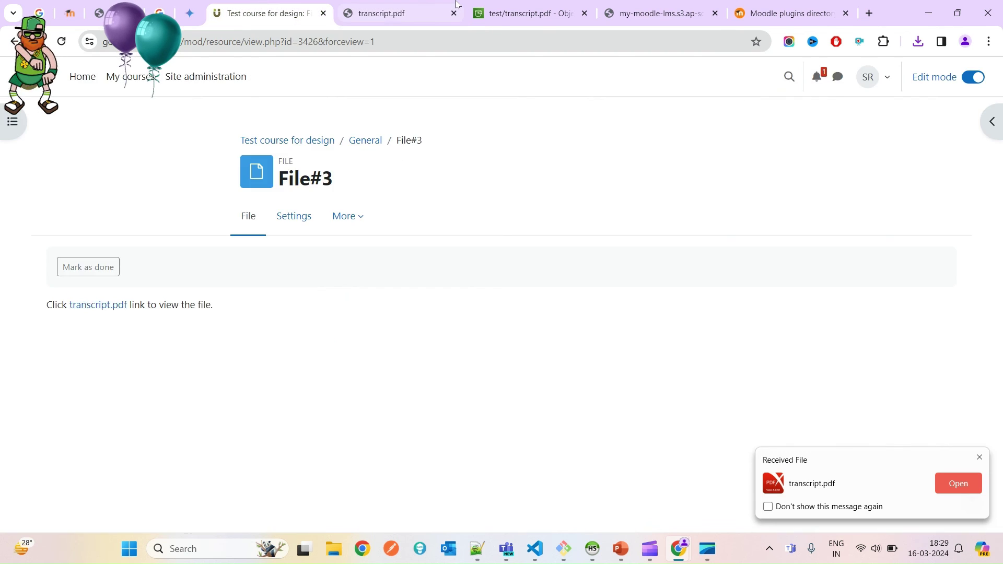
{"action": "left_click", "coordinate": [442, 15]}
{"action": "left_click", "coordinate": [453, 13]}
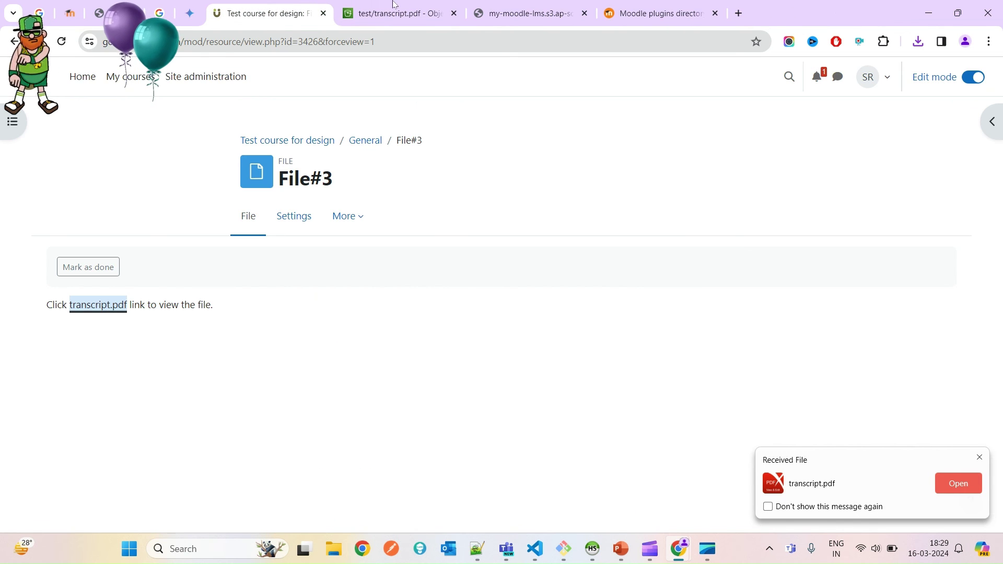
- Reload the S3 object address, which still returns Access Denied, then return to File#3
{"action": "left_click", "coordinate": [549, 8]}
{"action": "right_click", "coordinate": [393, 151]}
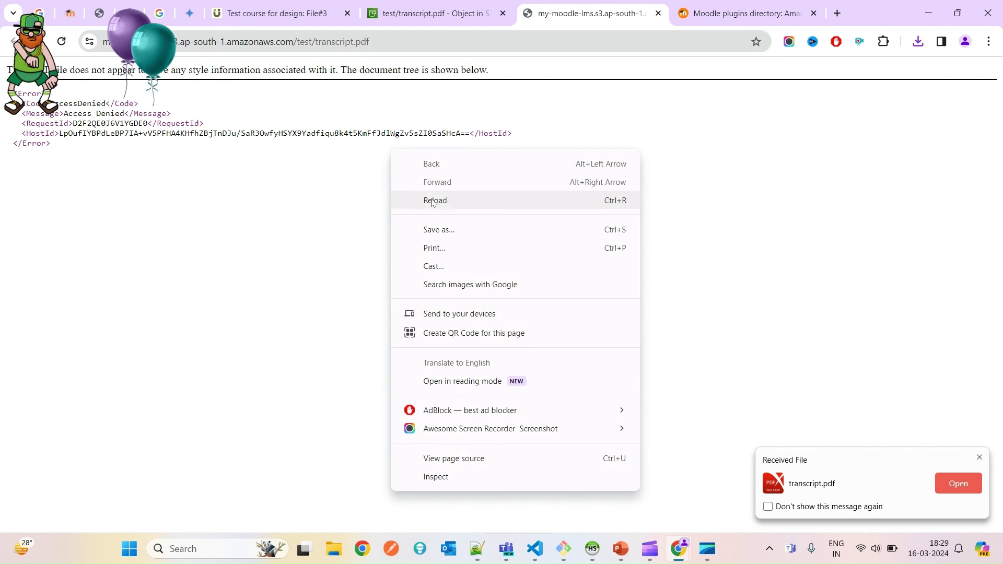
{"action": "left_click", "coordinate": [435, 200]}
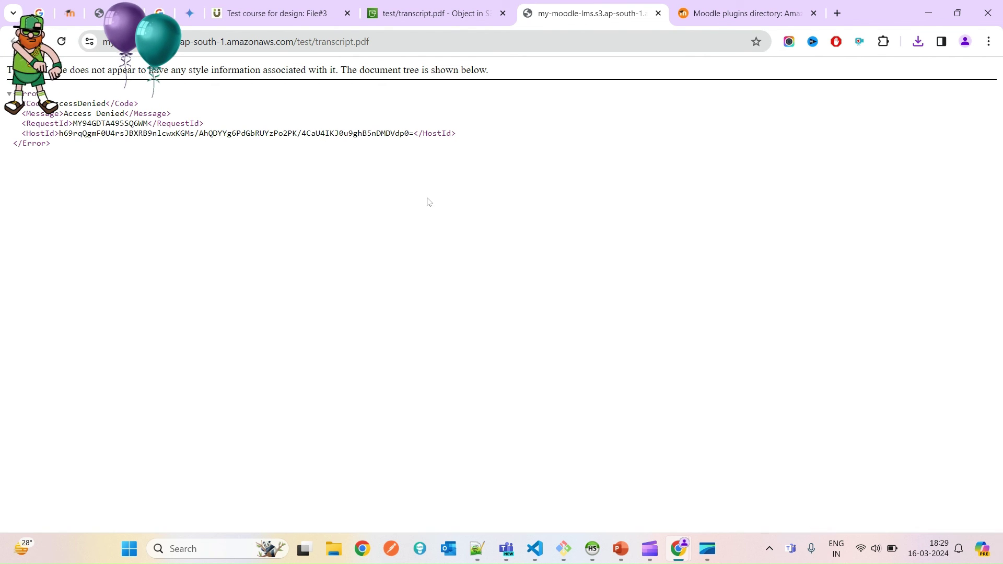
{"action": "left_click", "coordinate": [277, 12]}
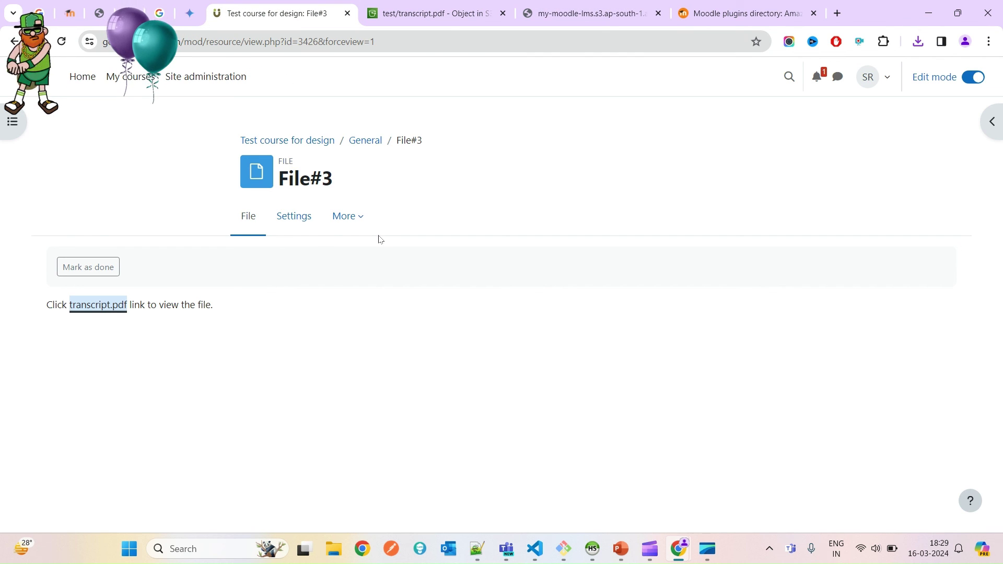
{"action": "left_click", "coordinate": [614, 4]}
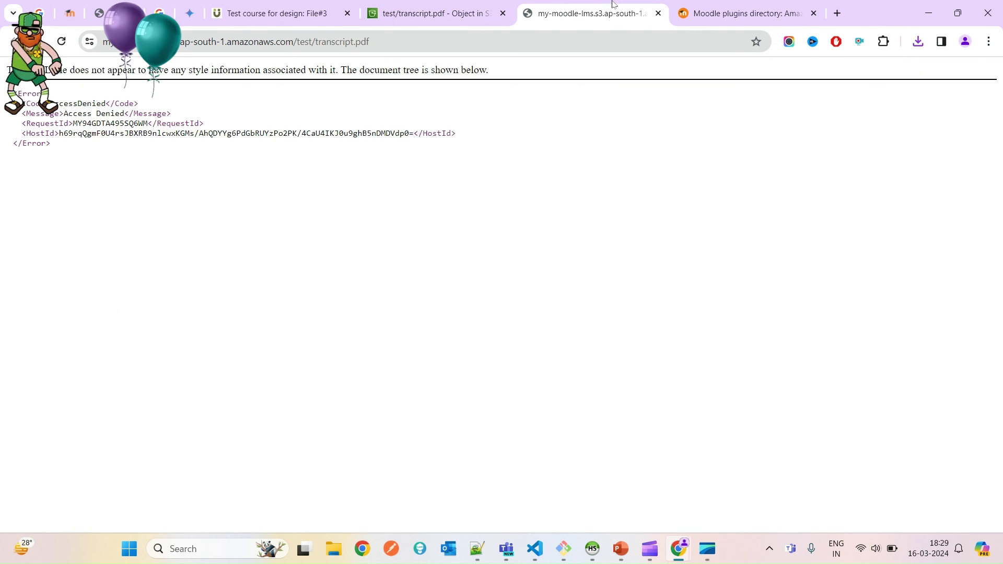
{"action": "left_click", "coordinate": [287, 5]}
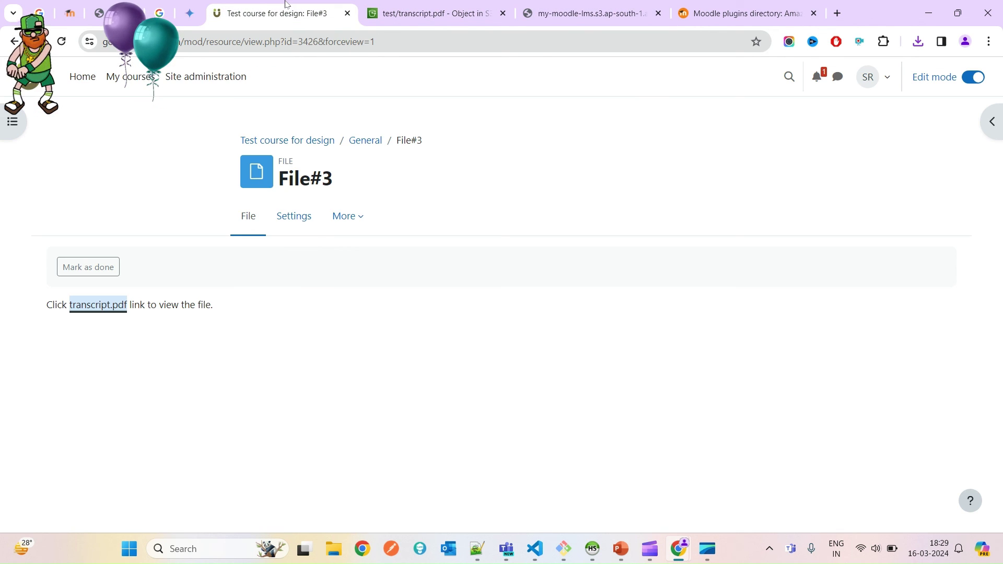